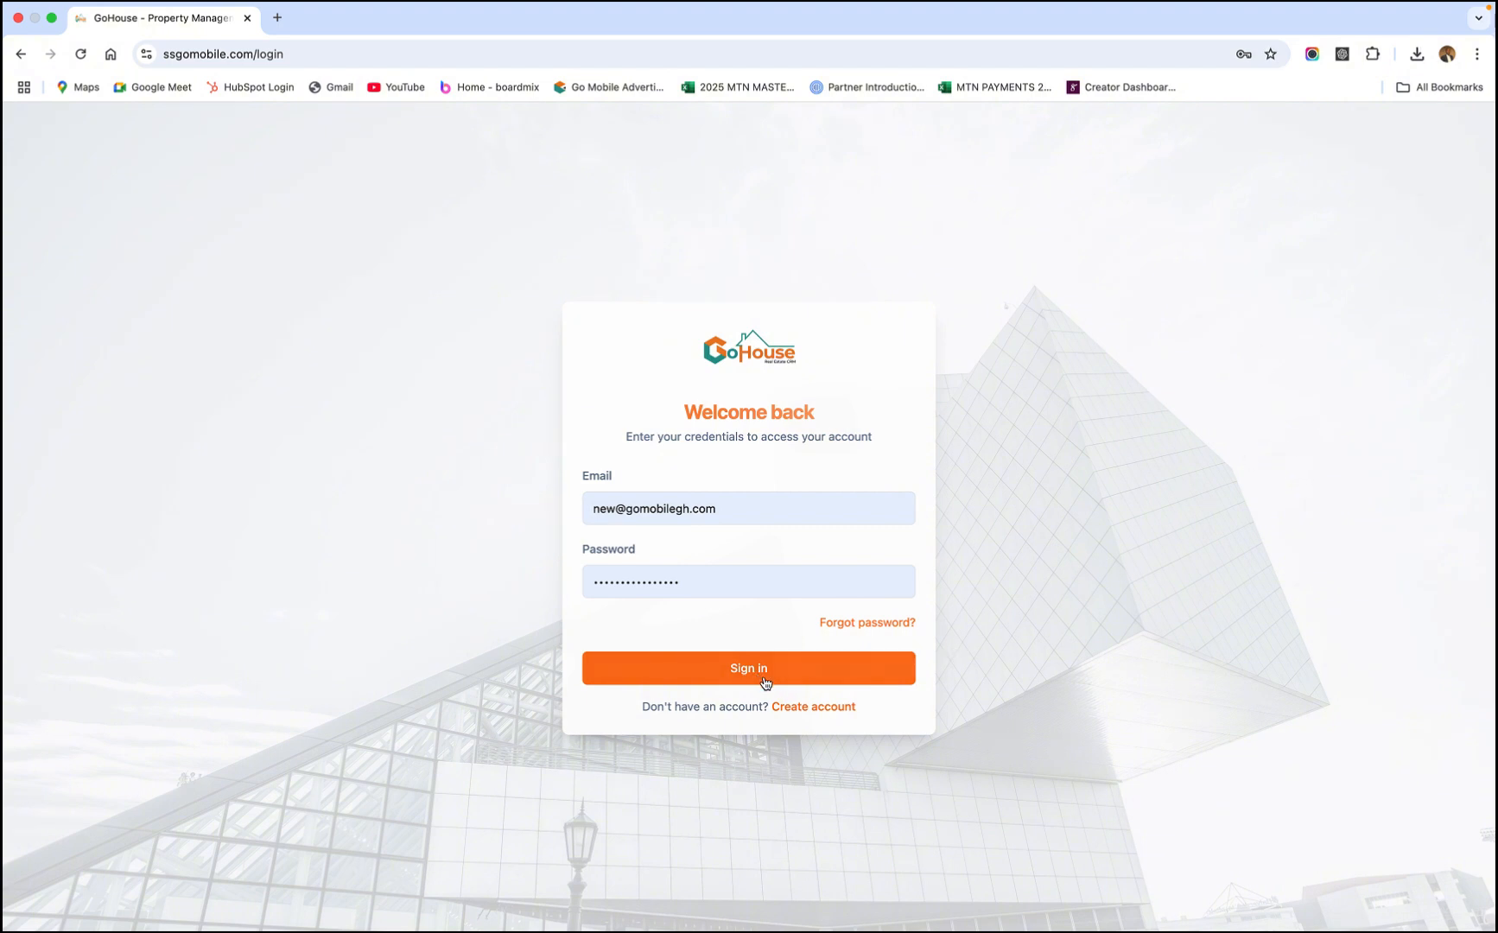
View the account creation form, return to the login page and sign in with the prefilled credentials.
{"action": "left_click", "coordinate": [839, 707]}
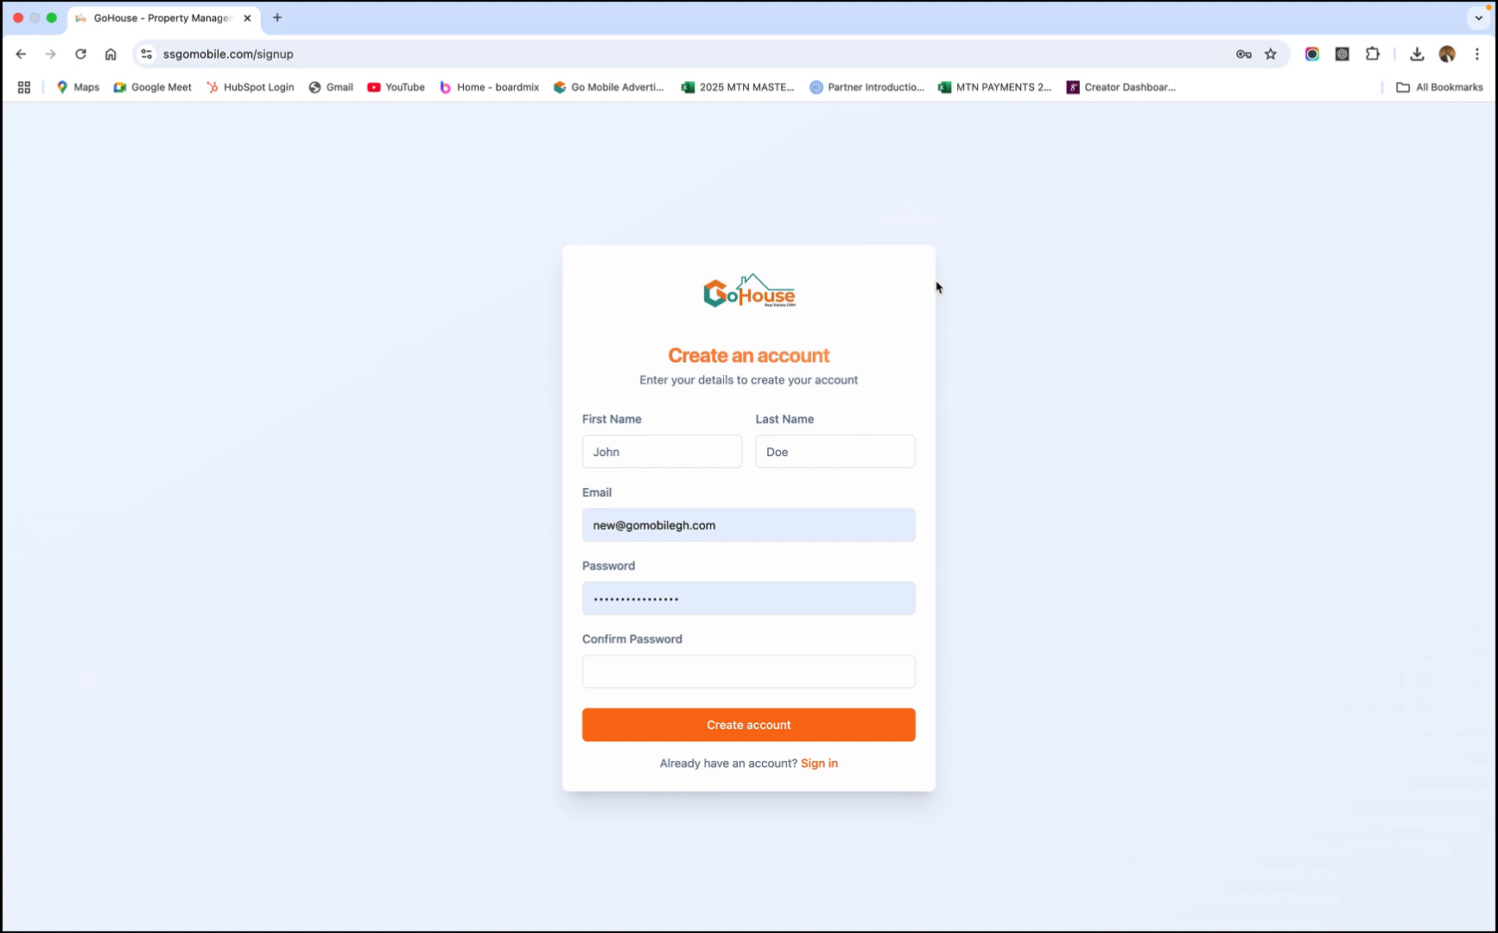
{"action": "left_click", "coordinate": [814, 764]}
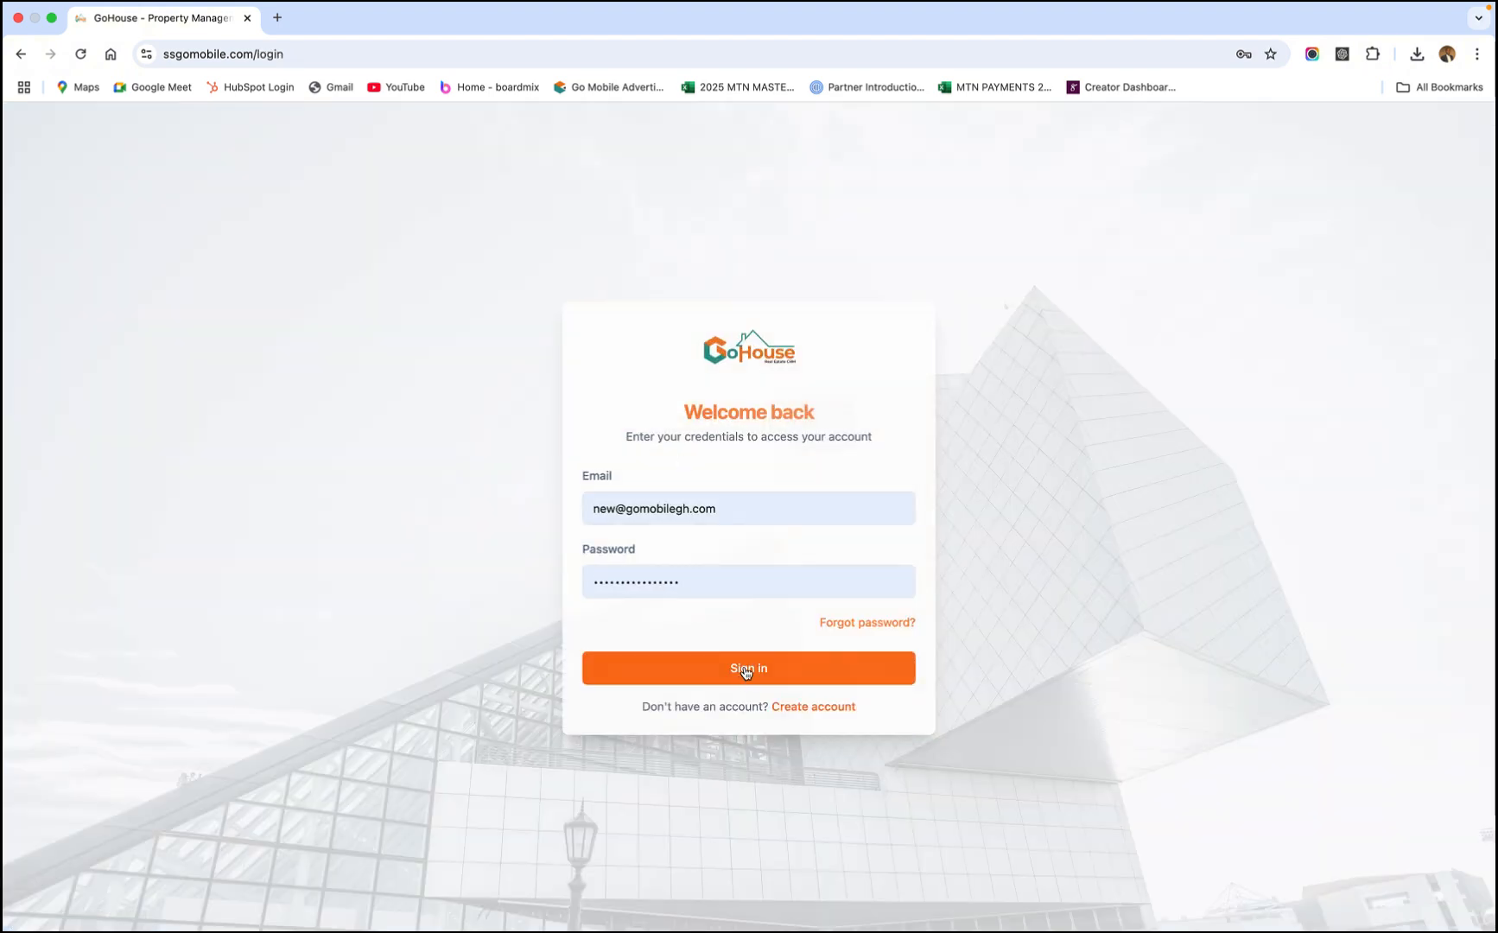
{"action": "left_click", "coordinate": [743, 678]}
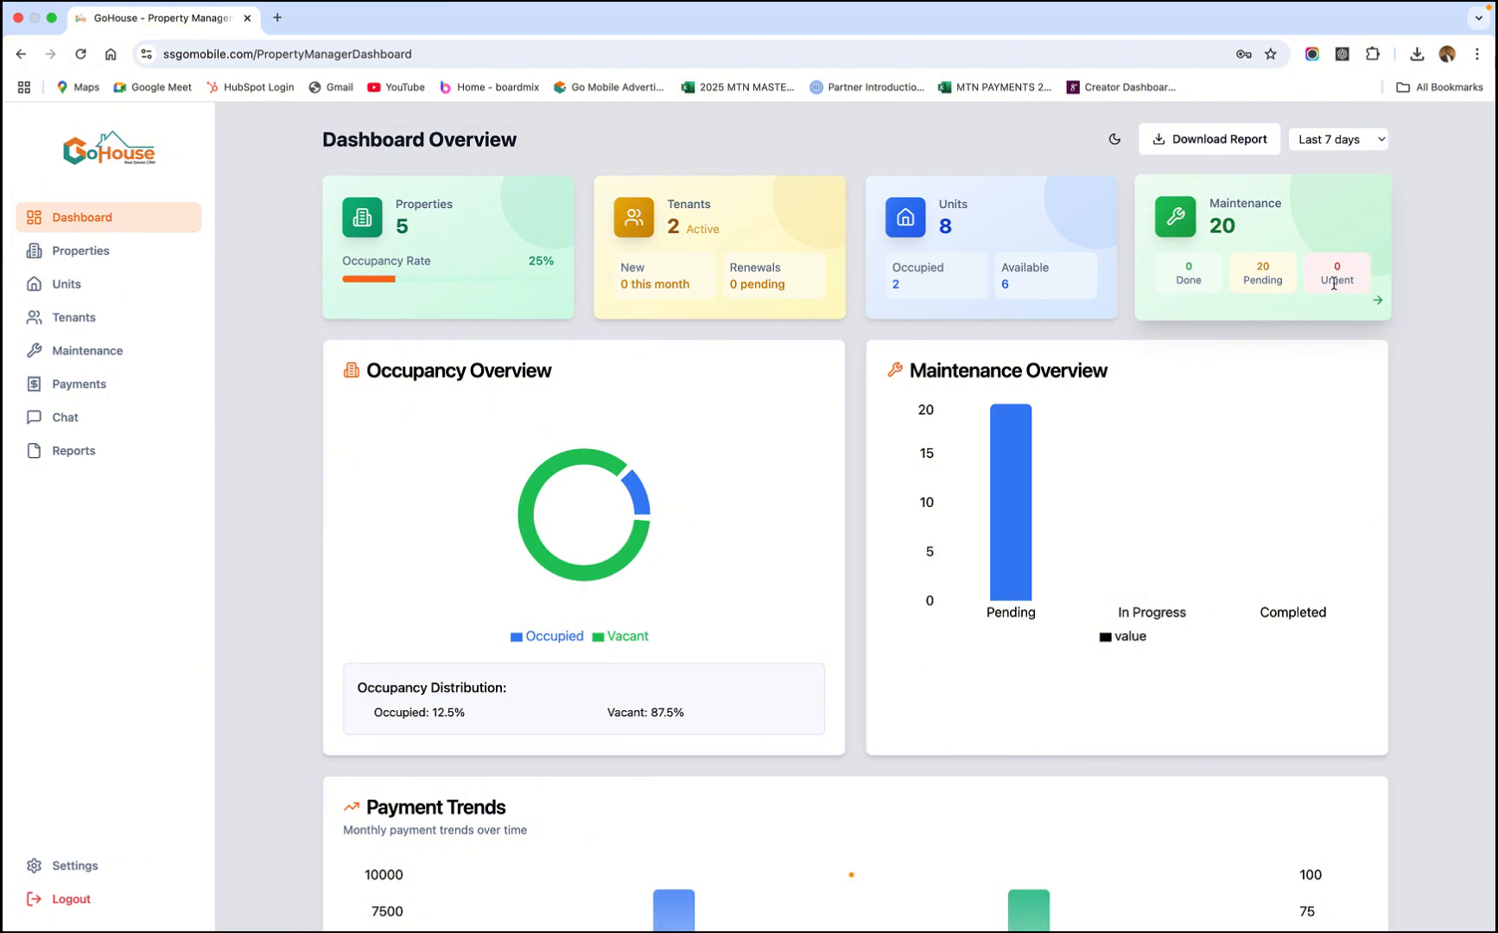
Review the dashboard's occupancy, maintenance, payment trends, recent properties and upcoming lease expirations sections.
{"action": "scroll", "coordinate": [633, 266], "scroll_direction": "down", "scroll_amount": 1}
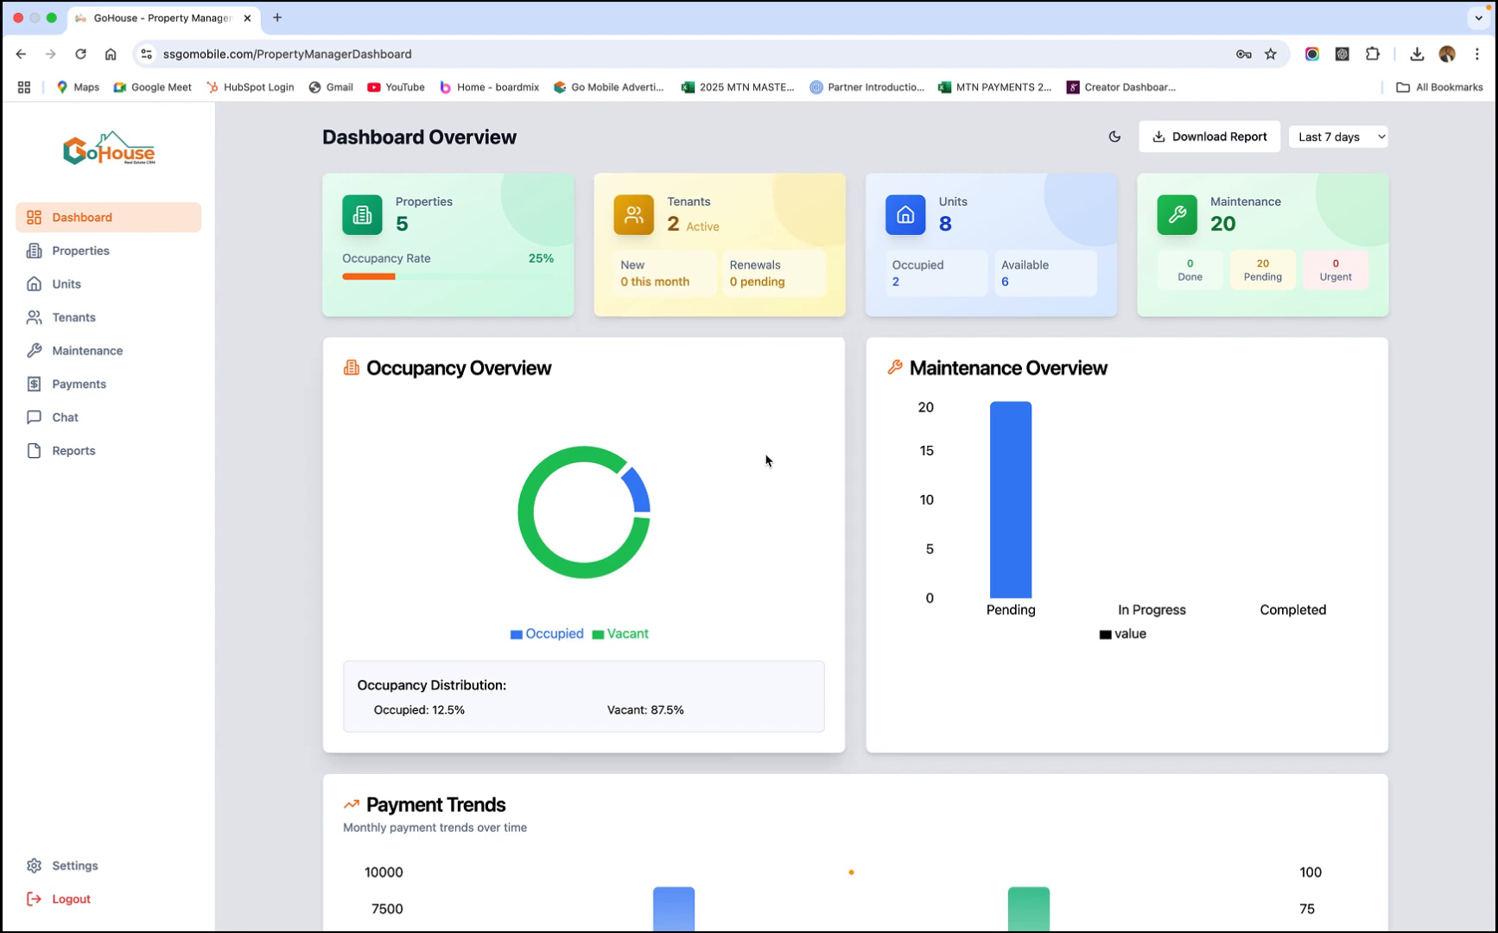
{"action": "scroll", "coordinate": [766, 460], "scroll_direction": "down", "scroll_amount": 3}
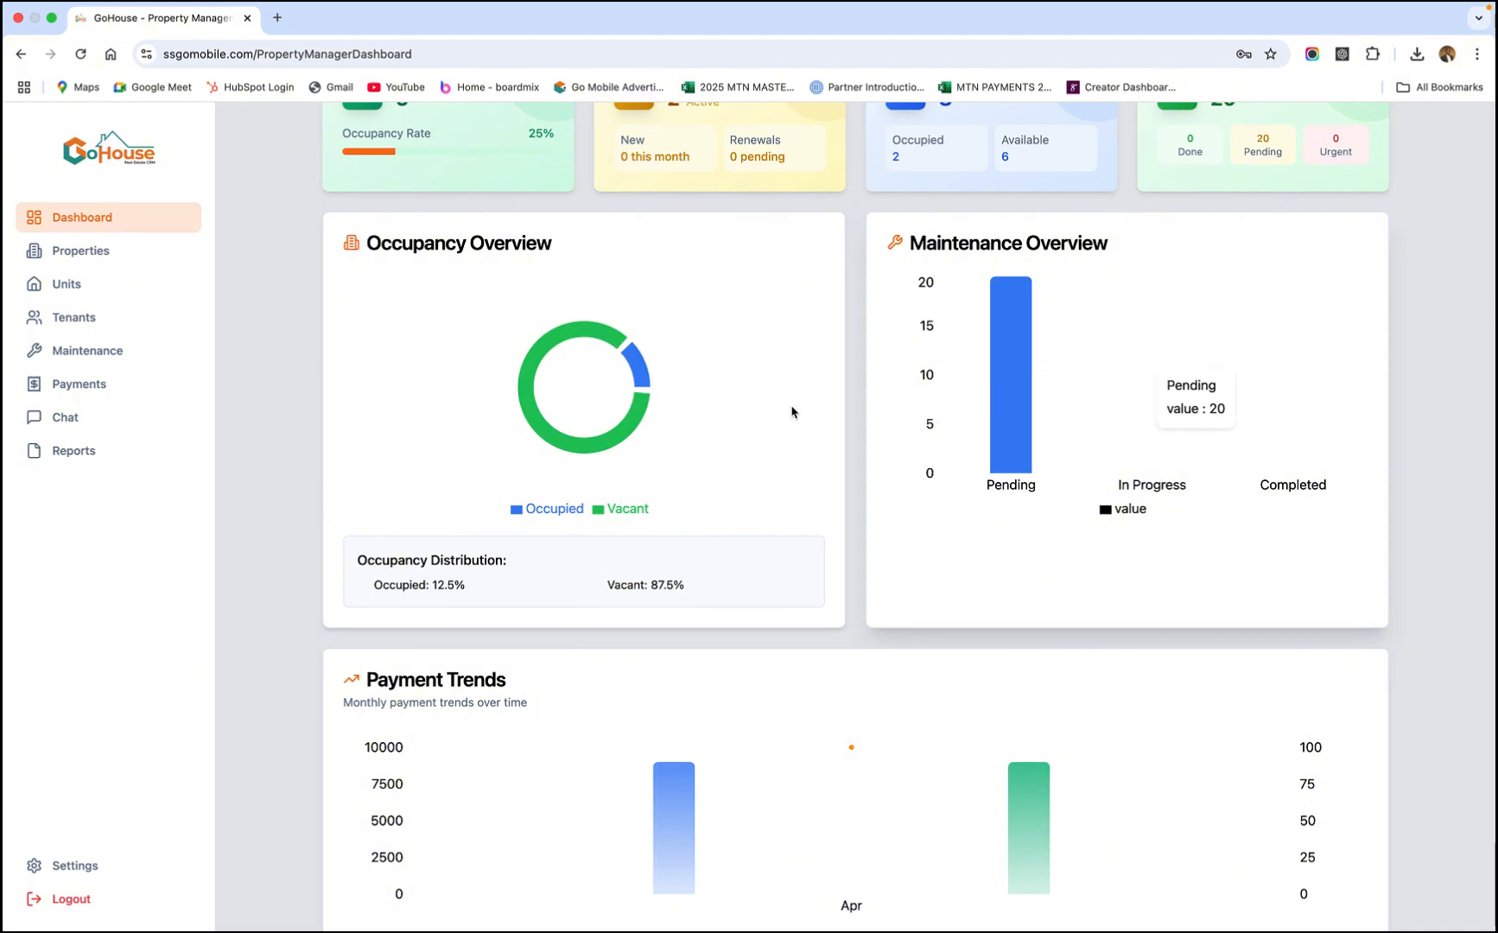
{"action": "scroll", "coordinate": [735, 486], "scroll_direction": "down", "scroll_amount": 5}
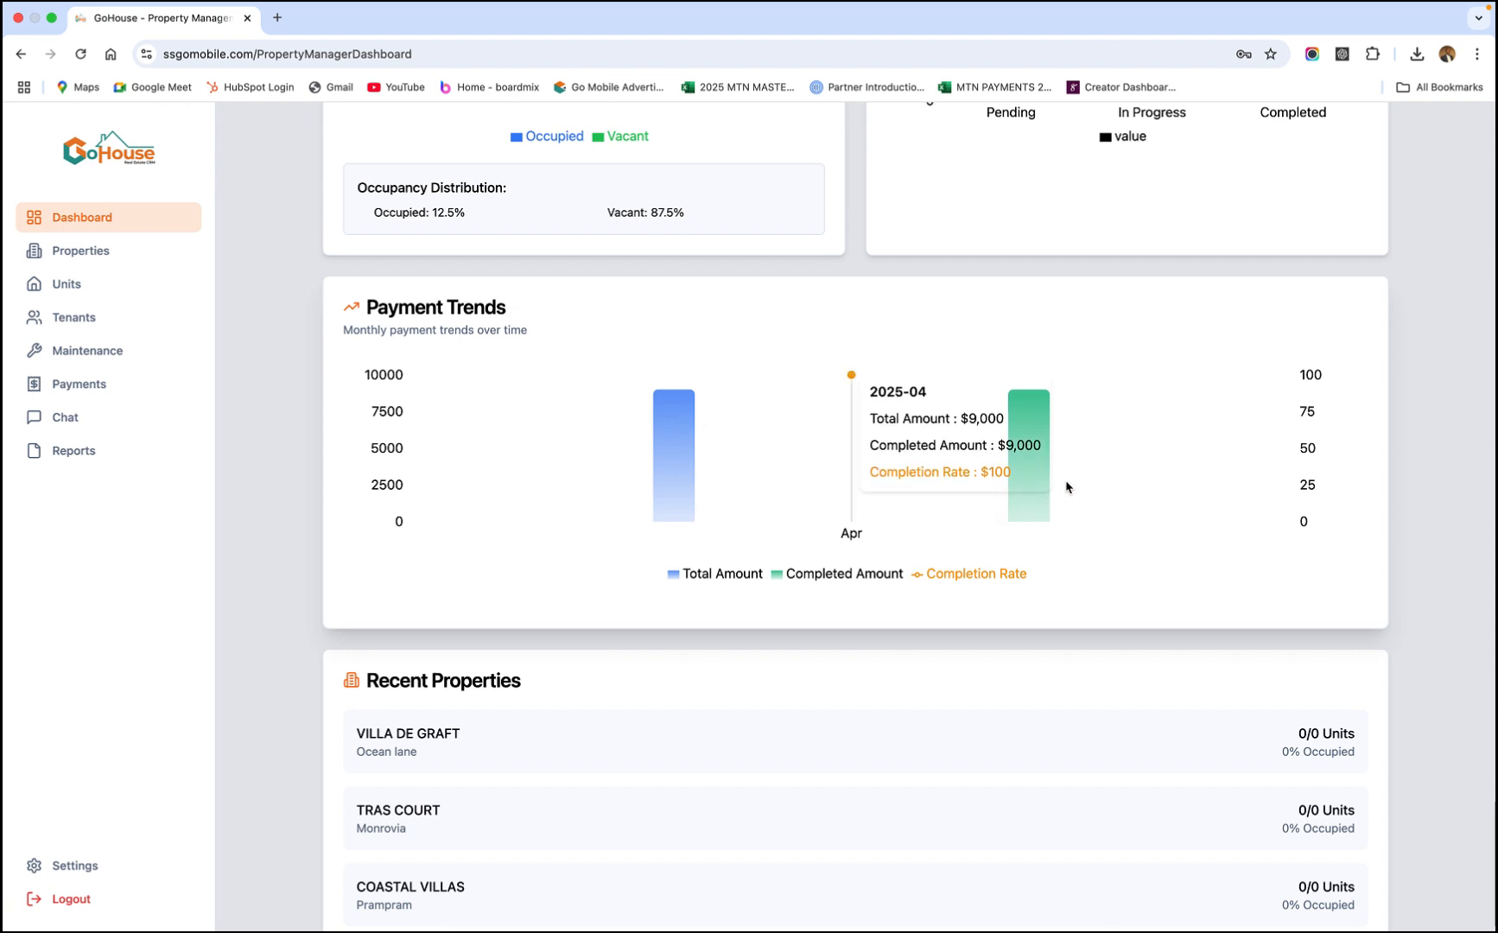
{"action": "scroll", "coordinate": [663, 563], "scroll_direction": "down", "scroll_amount": 1}
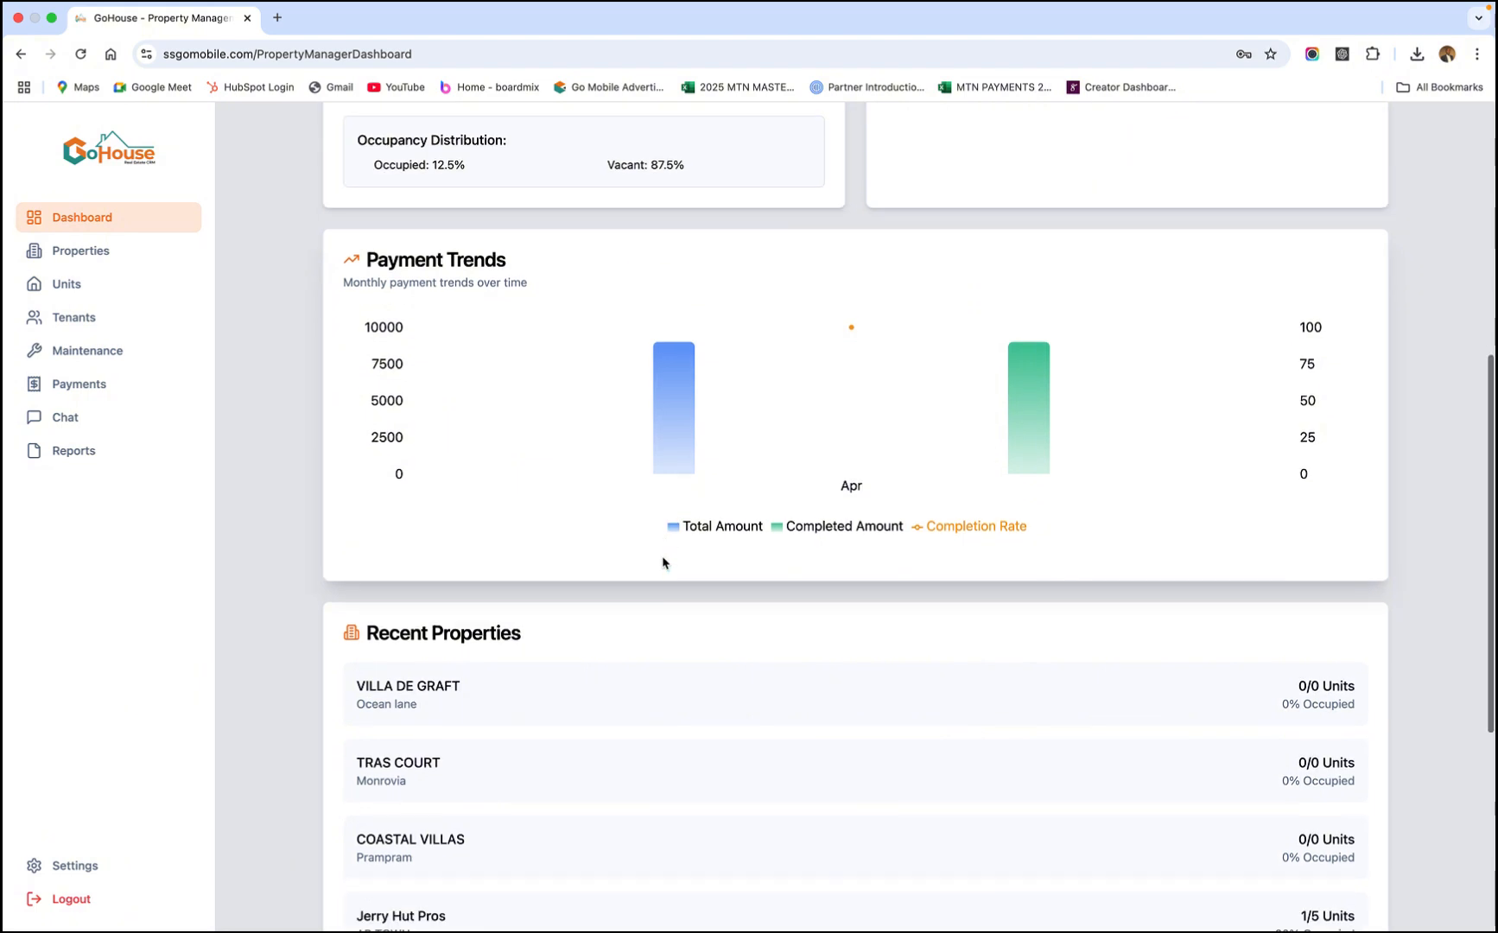
{"action": "scroll", "coordinate": [663, 563], "scroll_direction": "down", "scroll_amount": 6}
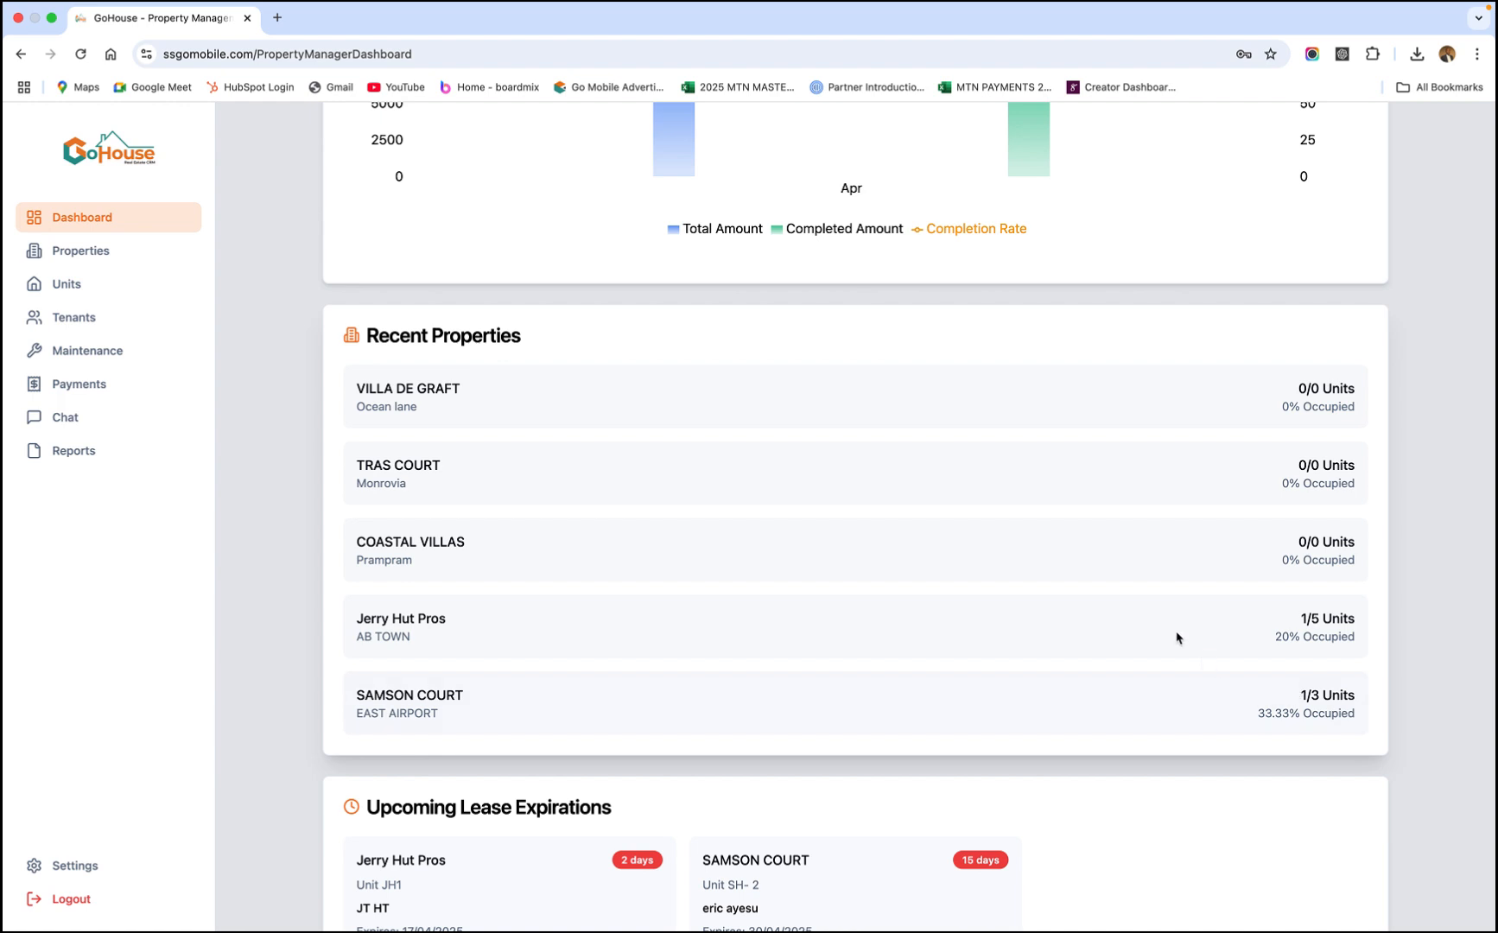
{"action": "scroll", "coordinate": [1172, 625], "scroll_direction": "down", "scroll_amount": 3}
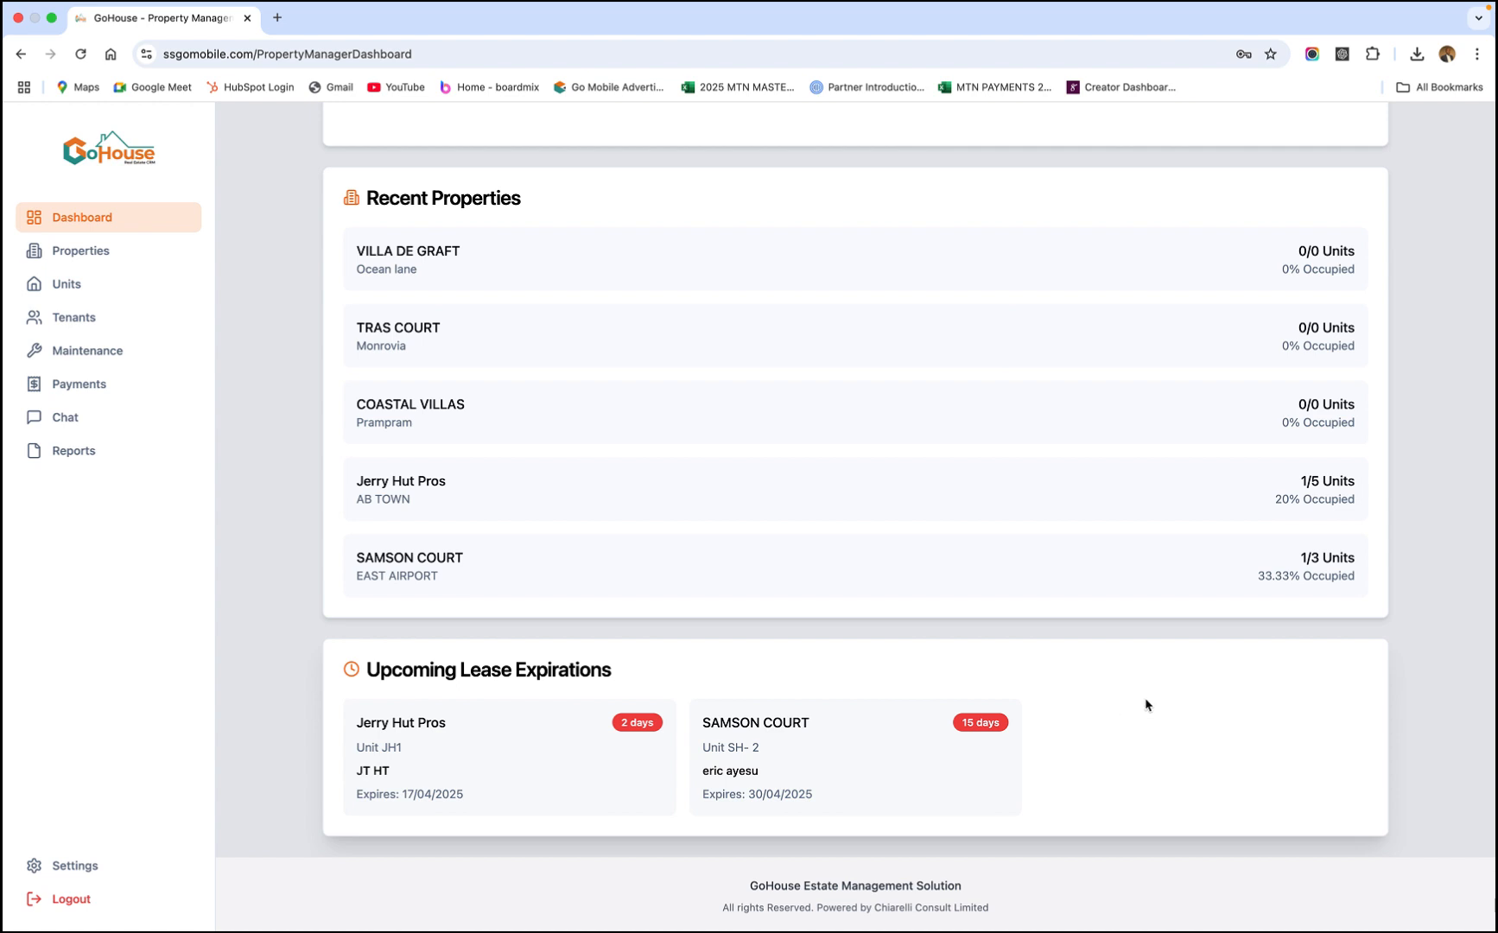
{"action": "scroll", "coordinate": [1145, 705], "scroll_direction": "up", "scroll_amount": 15}
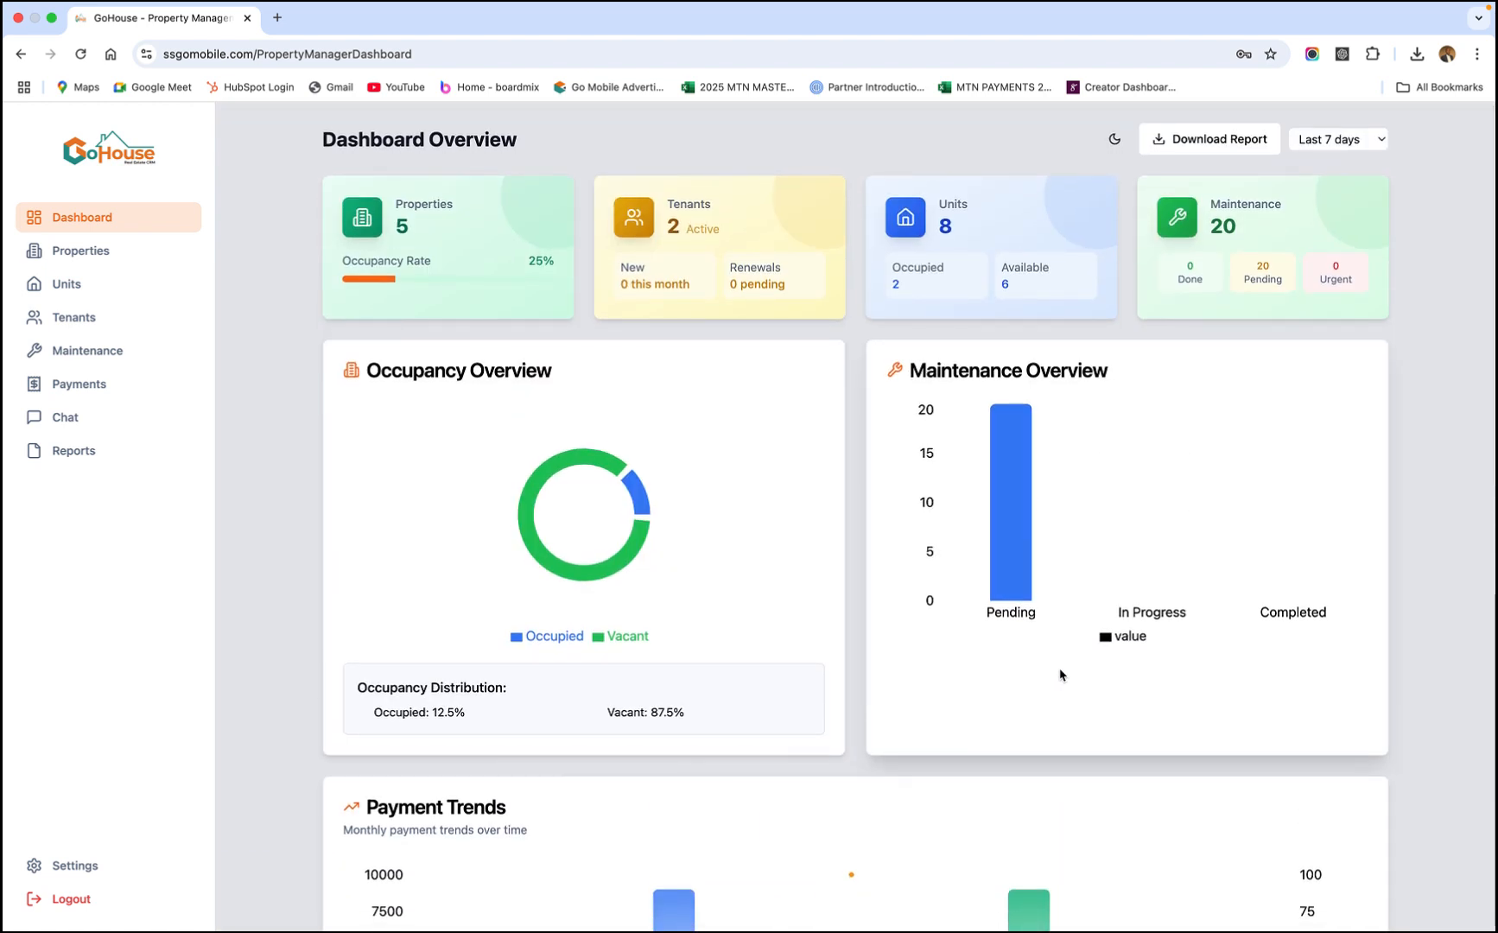
Open the SAMSON COURT property from the properties list and review its overview and units summary.
{"action": "left_click", "coordinate": [74, 253]}
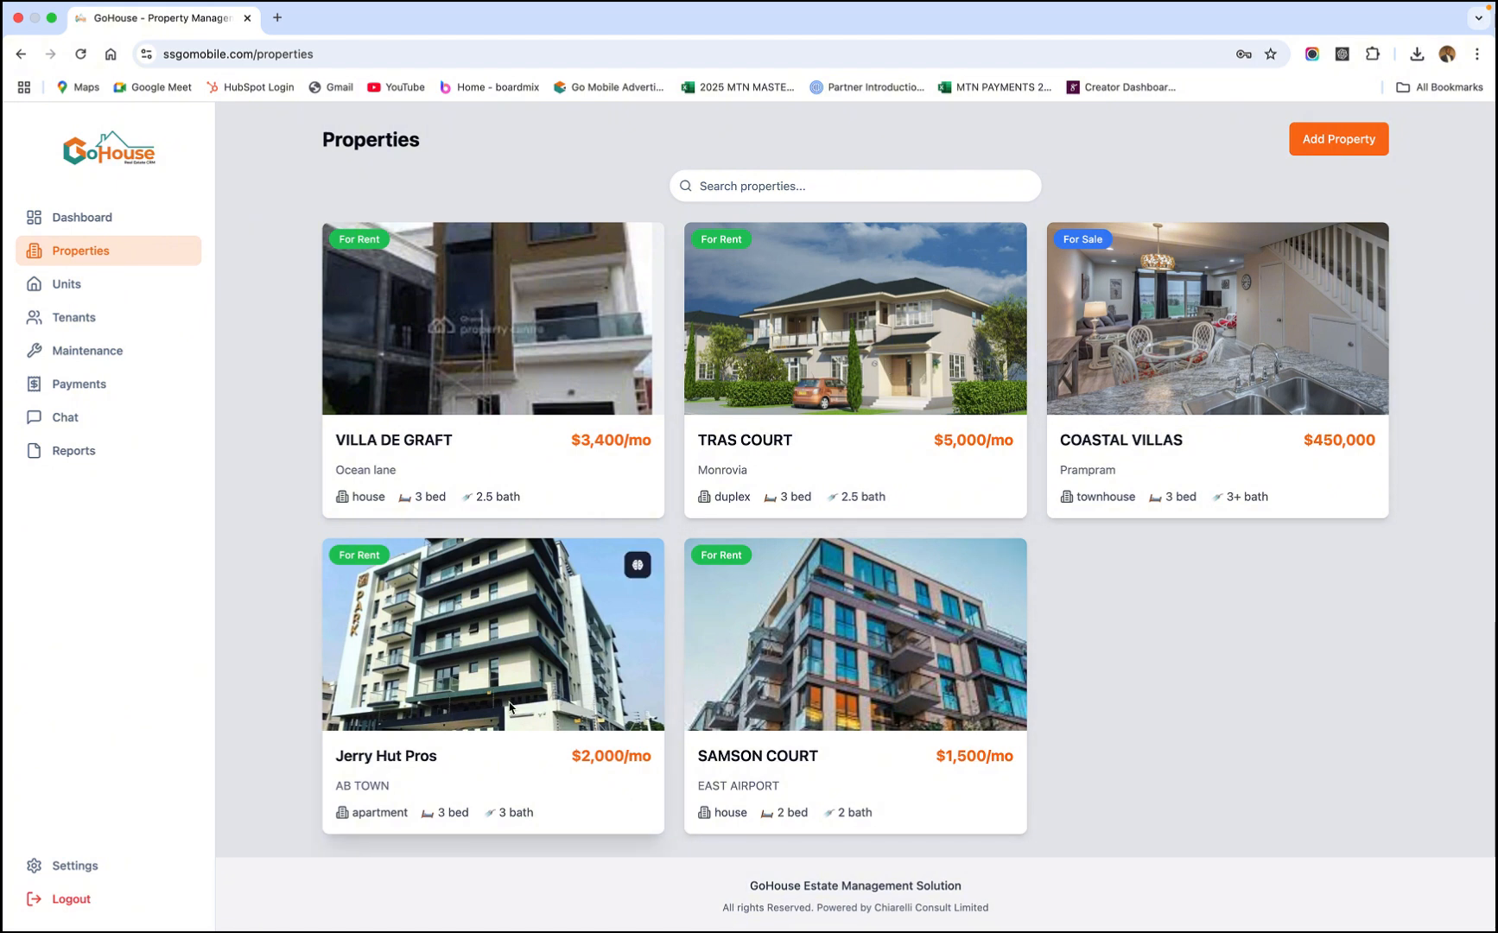
{"action": "left_click", "coordinate": [775, 656]}
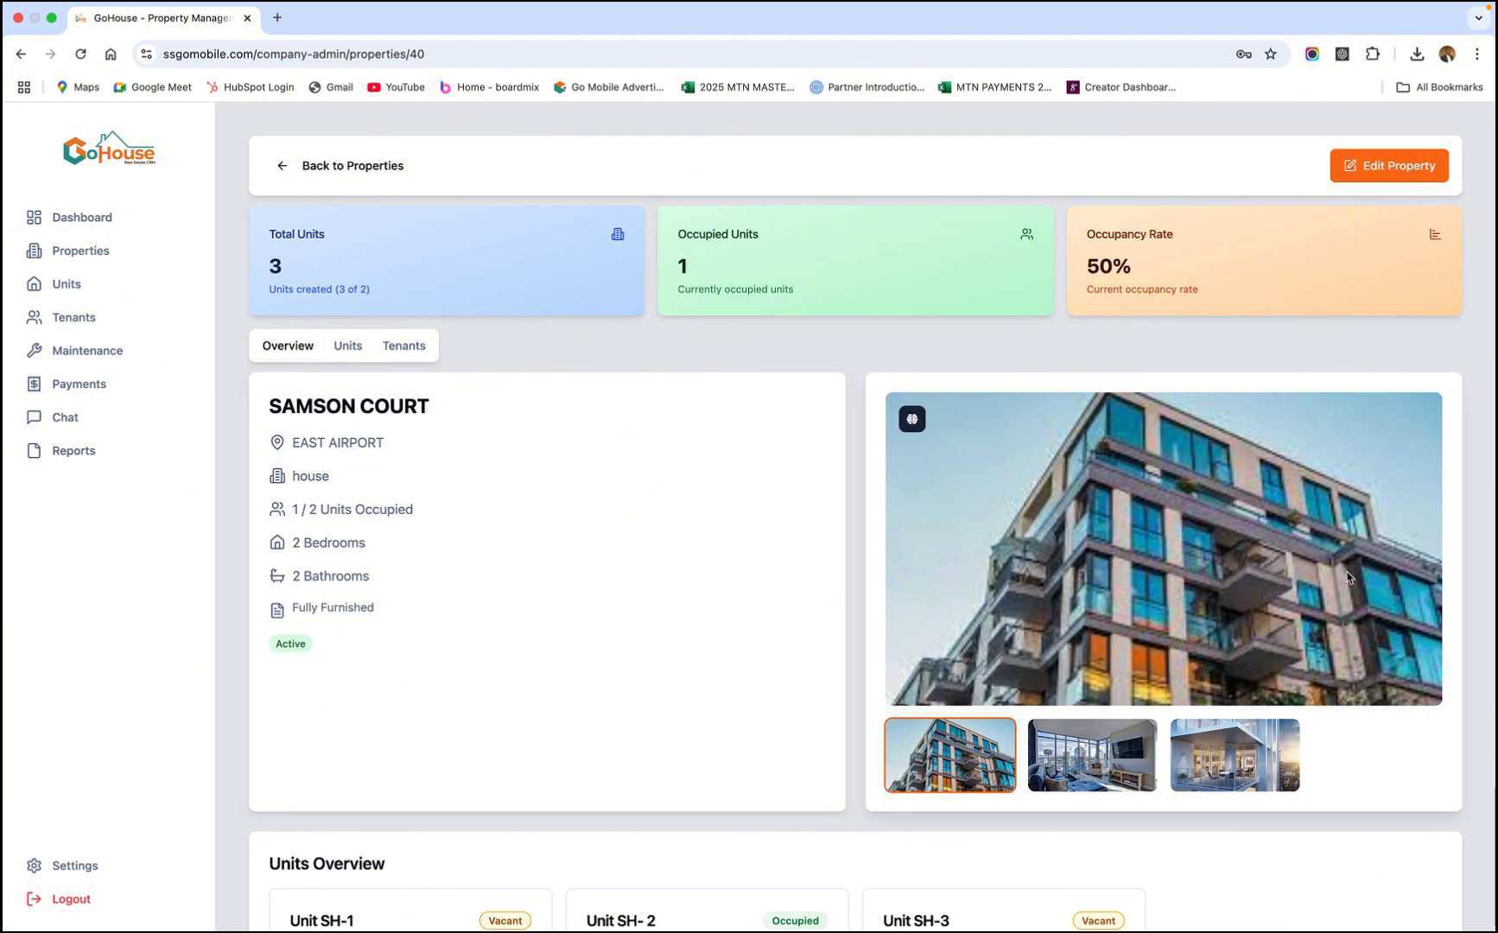
{"action": "scroll", "coordinate": [1143, 248], "scroll_direction": "down", "scroll_amount": 5}
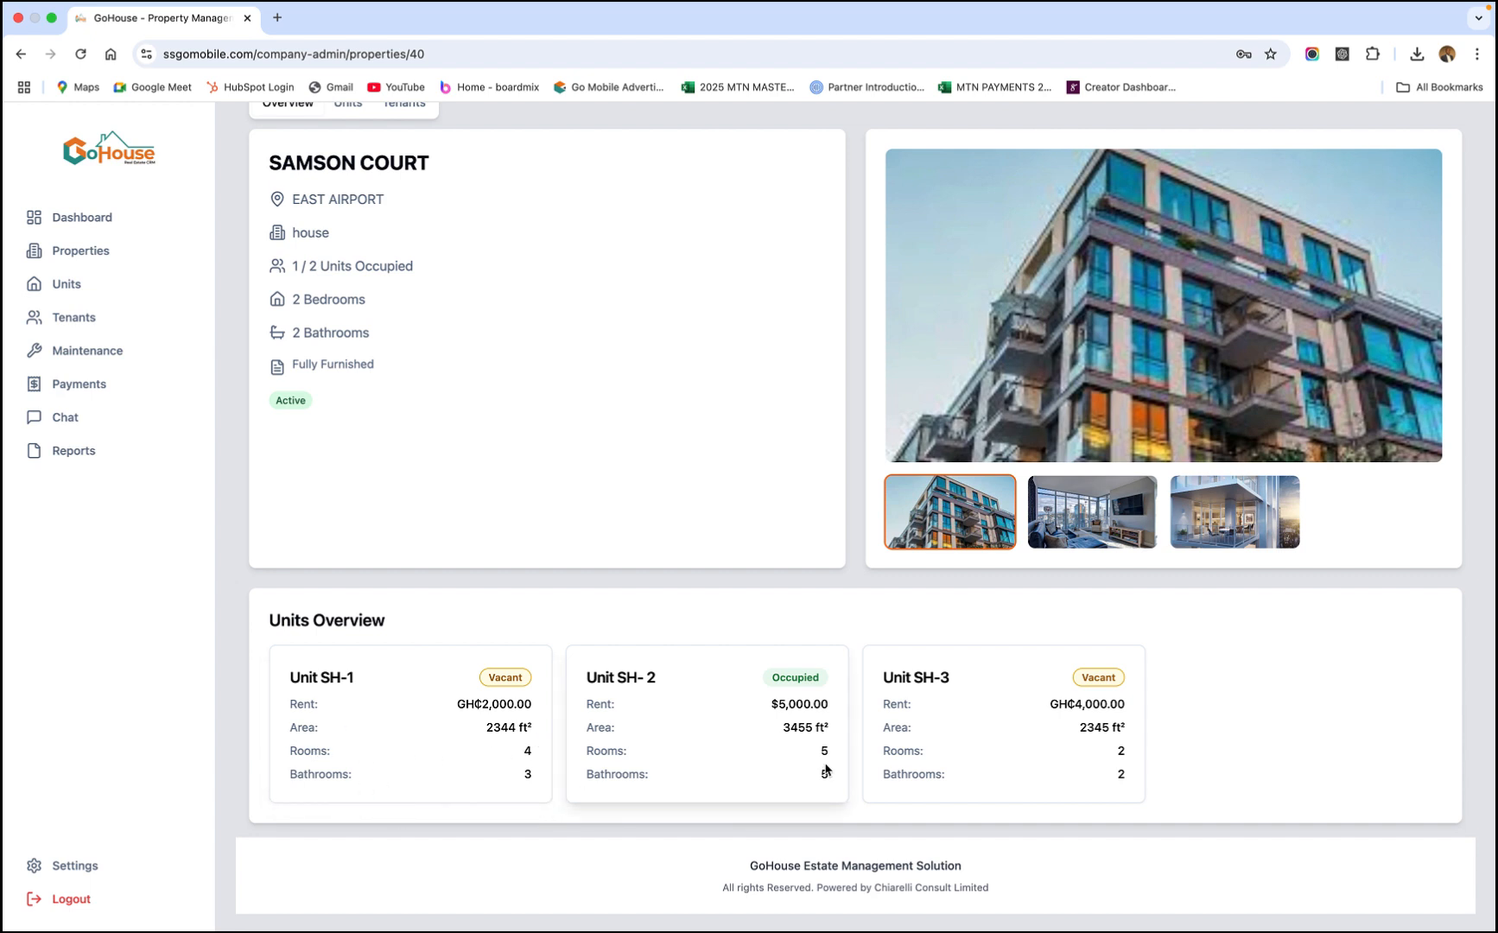
{"action": "scroll", "coordinate": [825, 769], "scroll_direction": "up", "scroll_amount": 3}
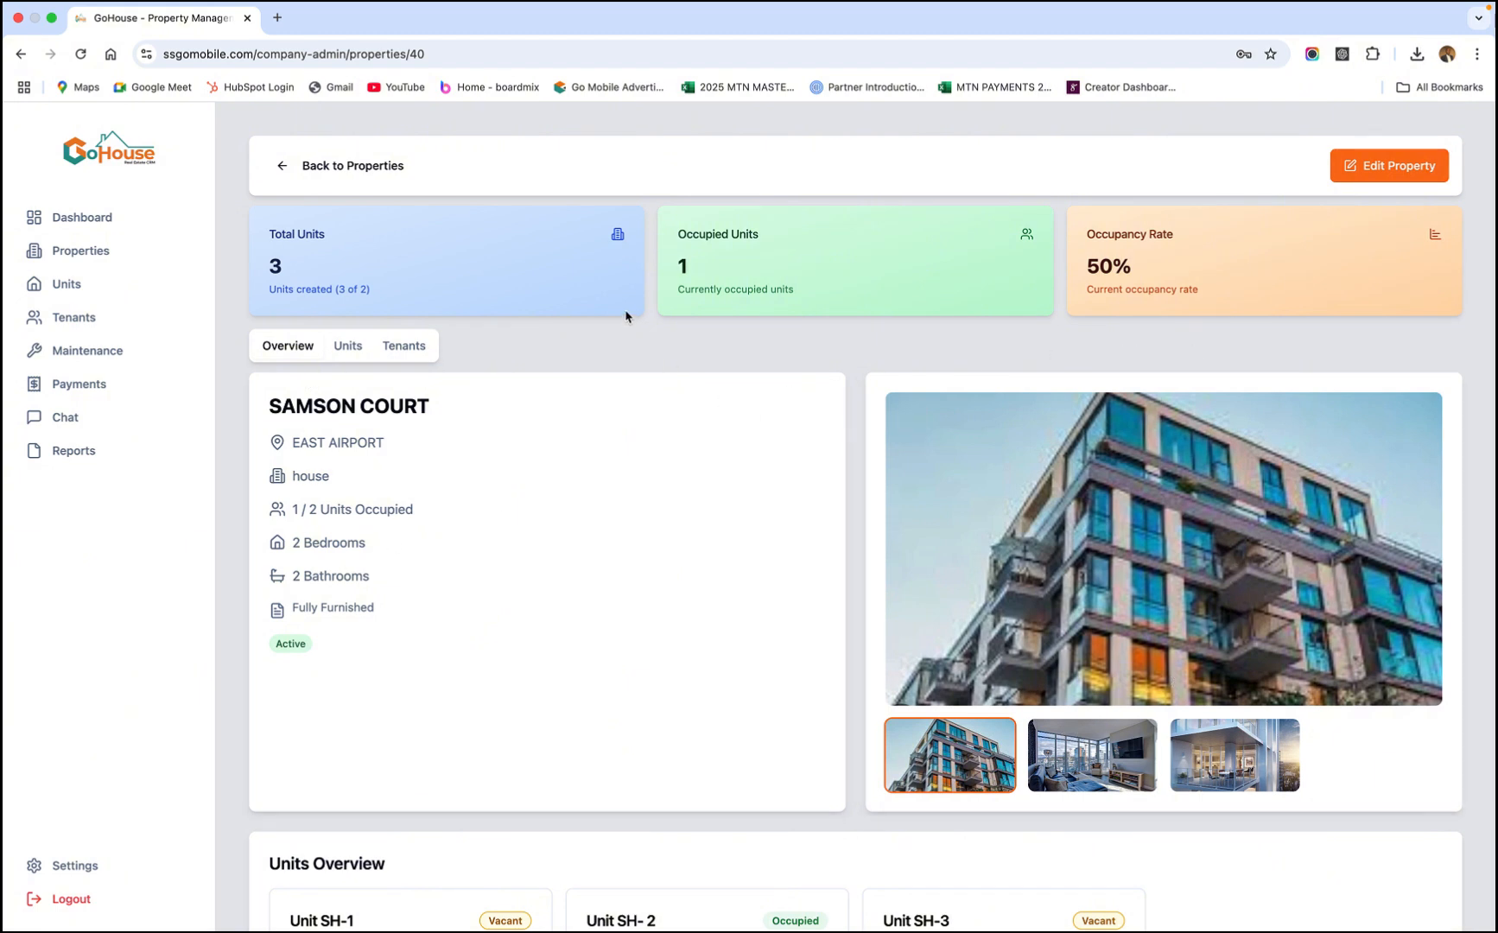
View SAMSON COURT's units list and inspect the edit form of unit SH-1 without saving changes.
{"action": "left_click", "coordinate": [350, 346]}
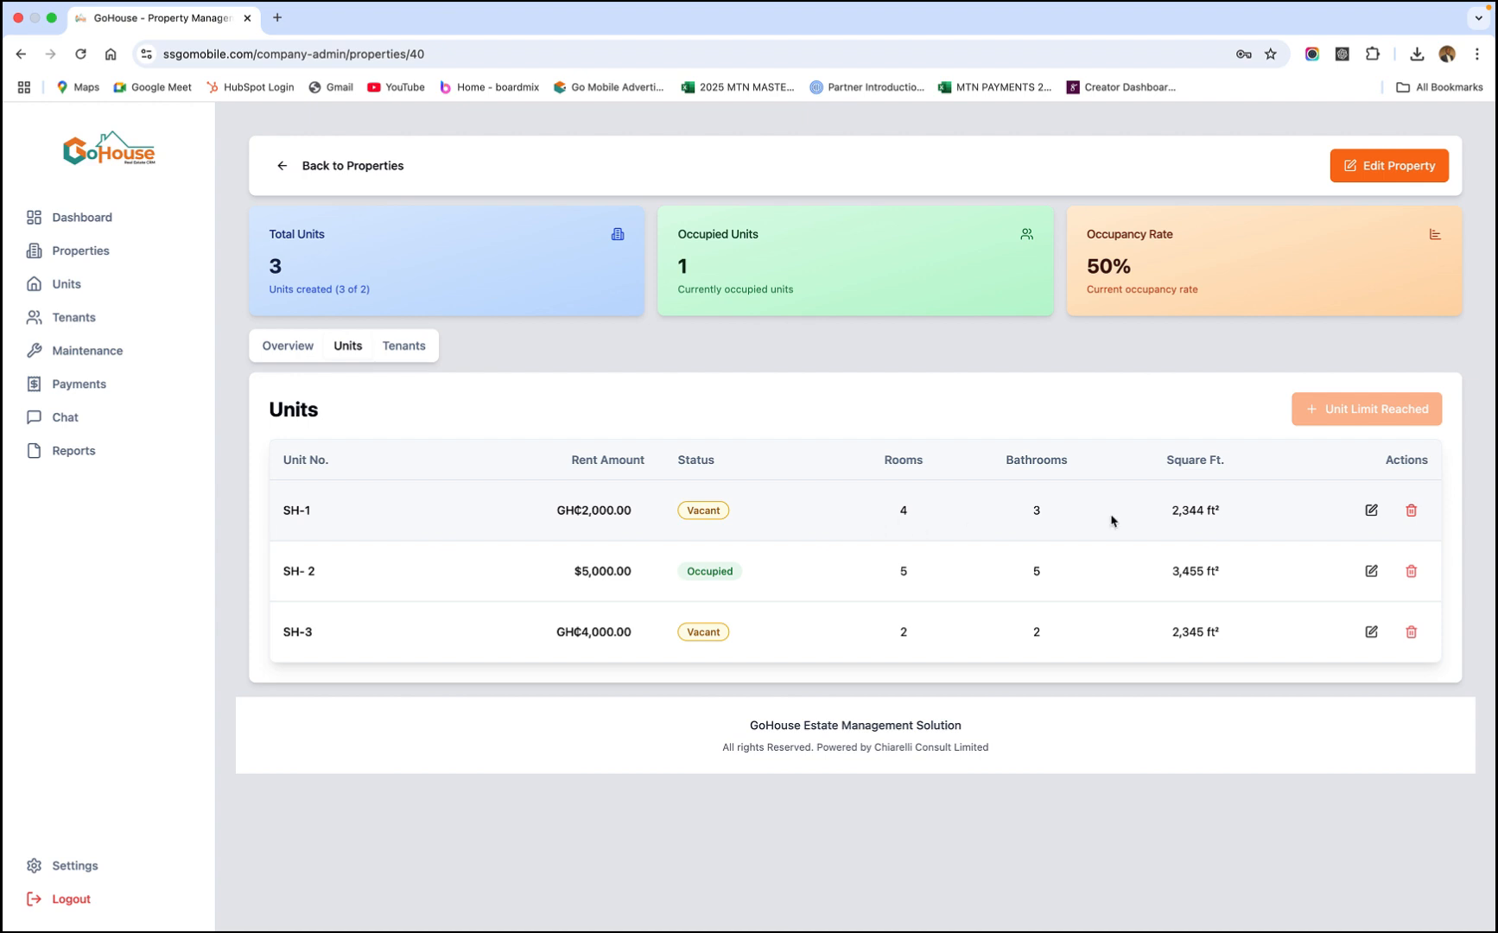
{"action": "left_click", "coordinate": [1372, 512]}
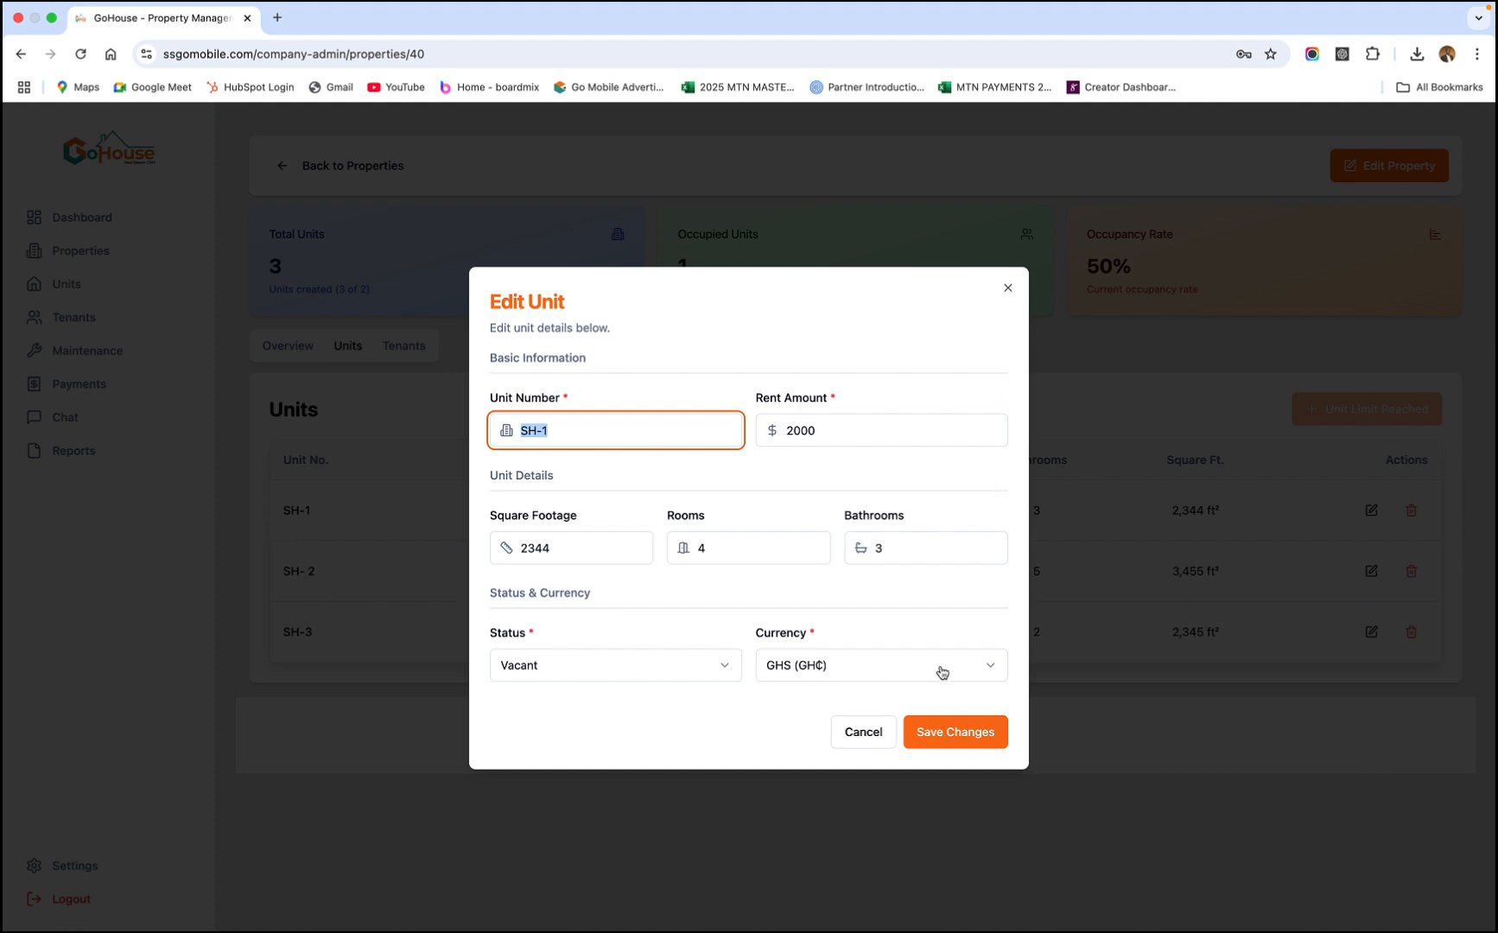
{"action": "left_click", "coordinate": [887, 731]}
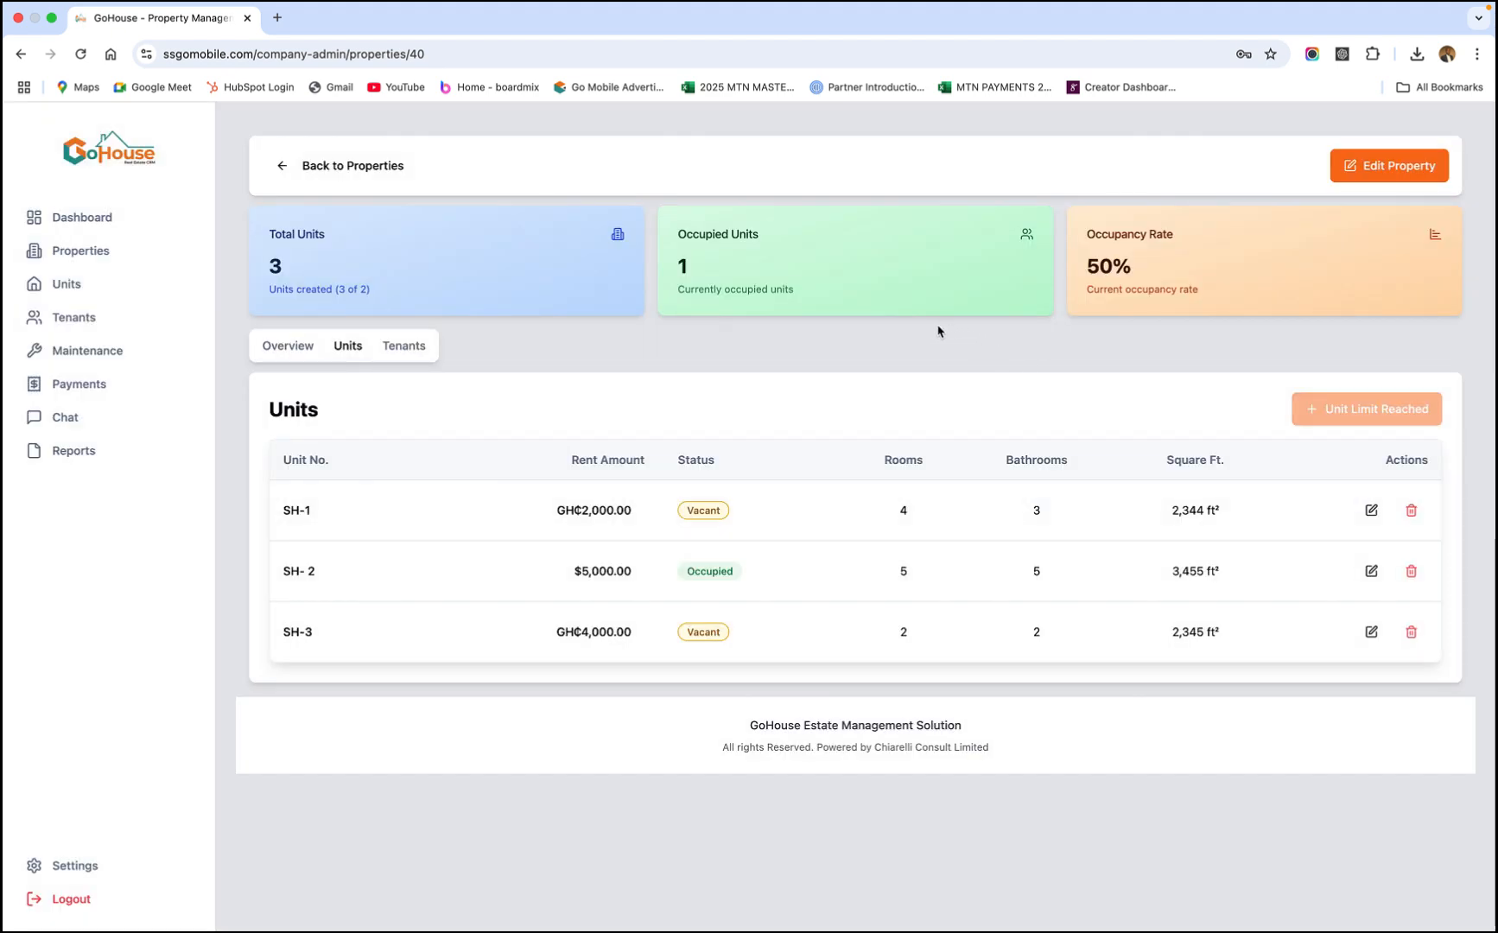
View SAMSON COURT's tenants and examine the listed tenant's contact, lease, emergency contact and document details.
{"action": "left_click", "coordinate": [403, 345]}
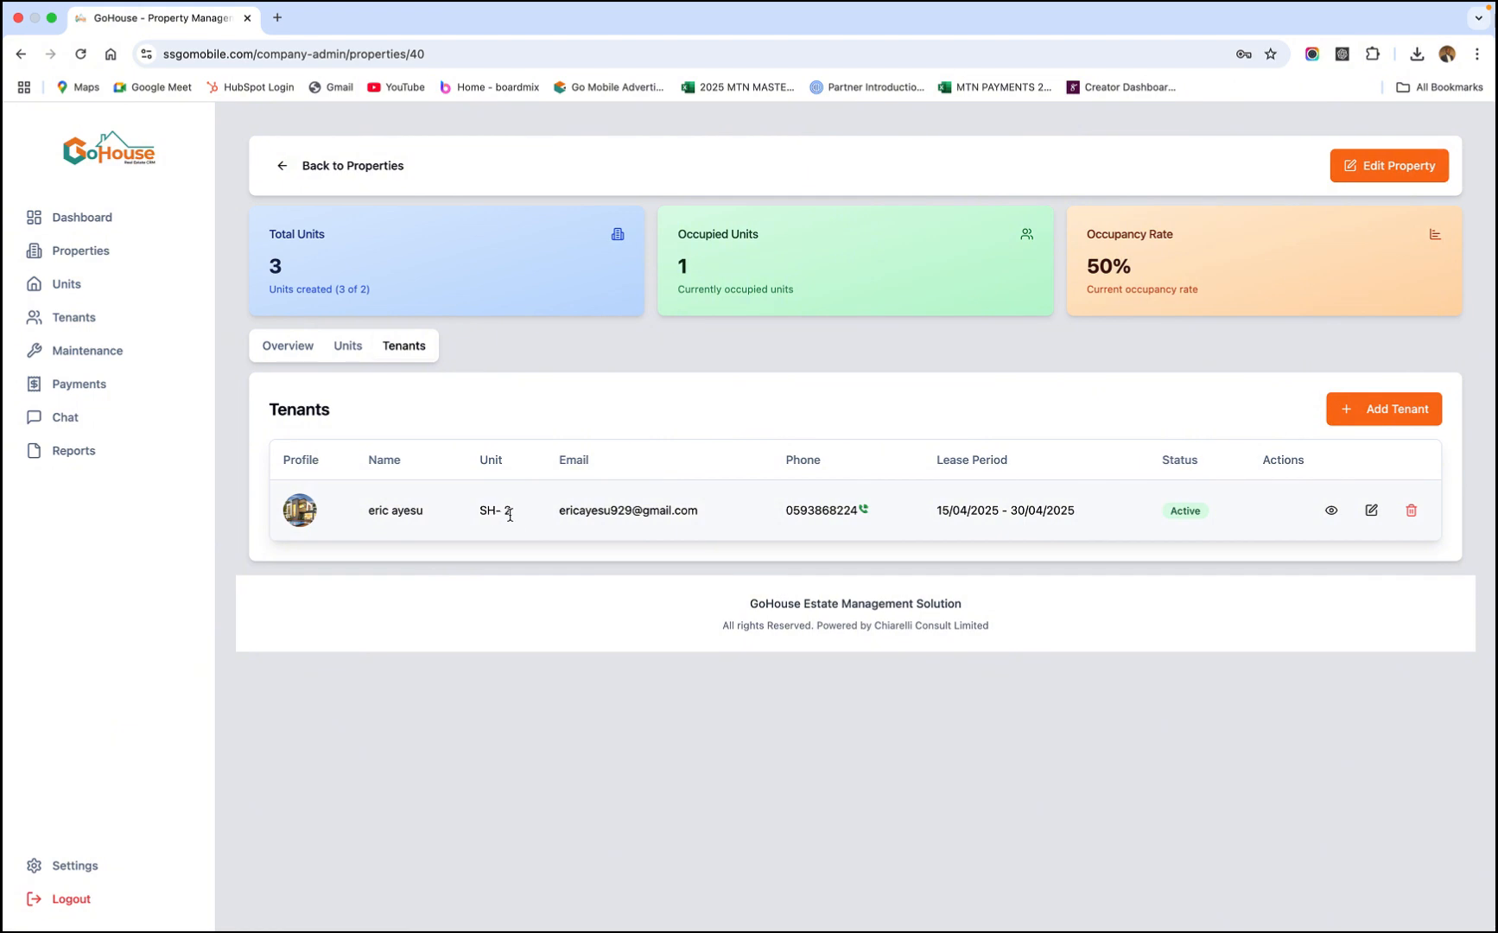
{"action": "left_click", "coordinate": [1331, 510]}
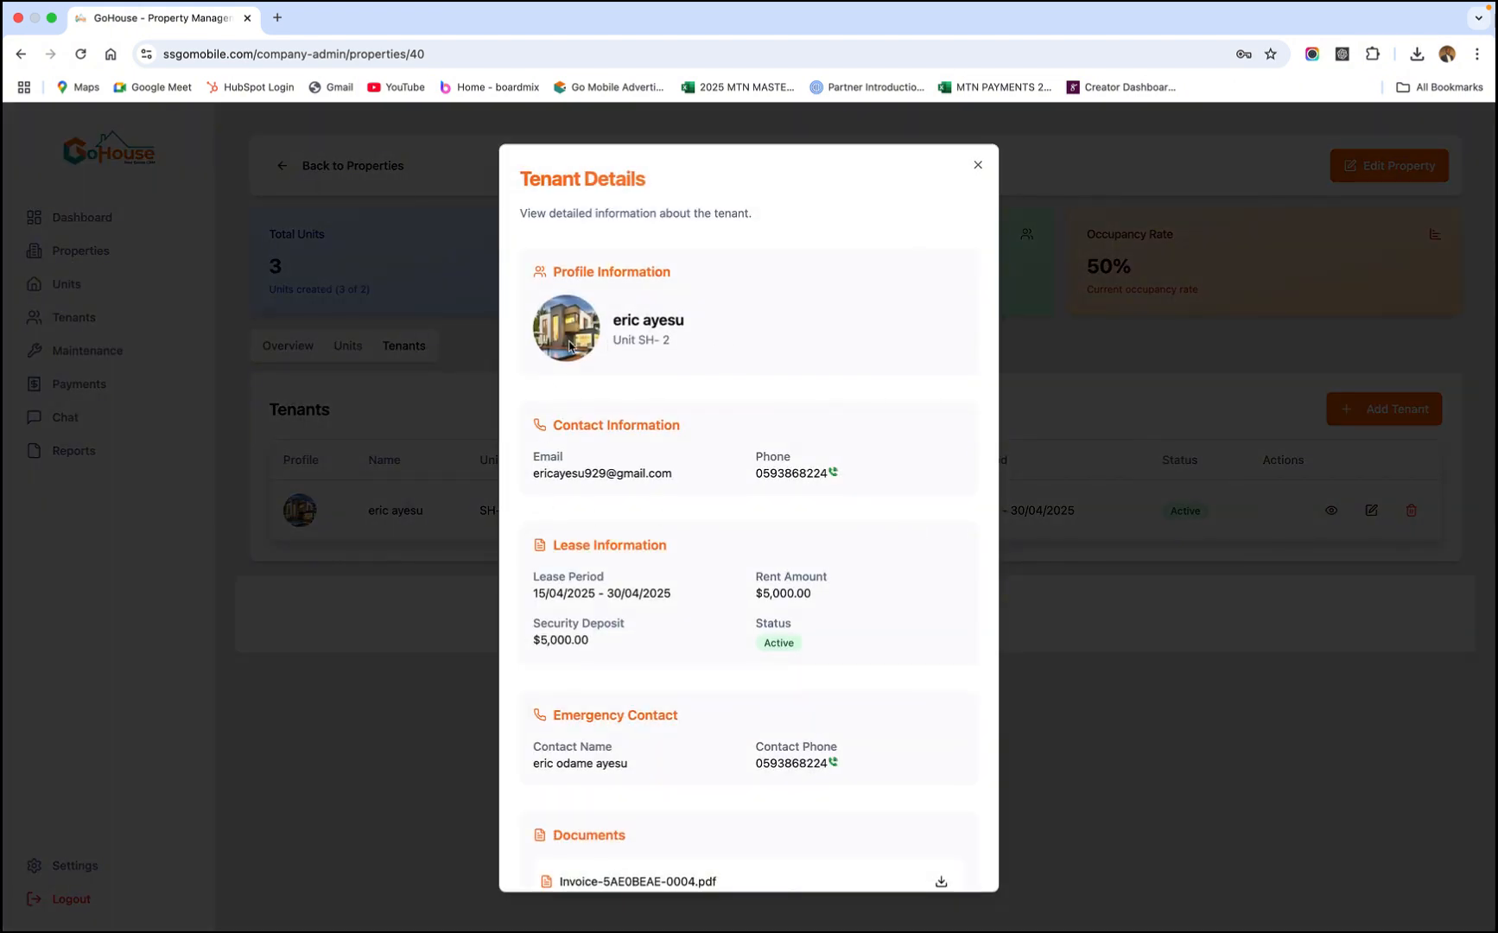
{"action": "scroll", "coordinate": [764, 433], "scroll_direction": "down", "scroll_amount": 3}
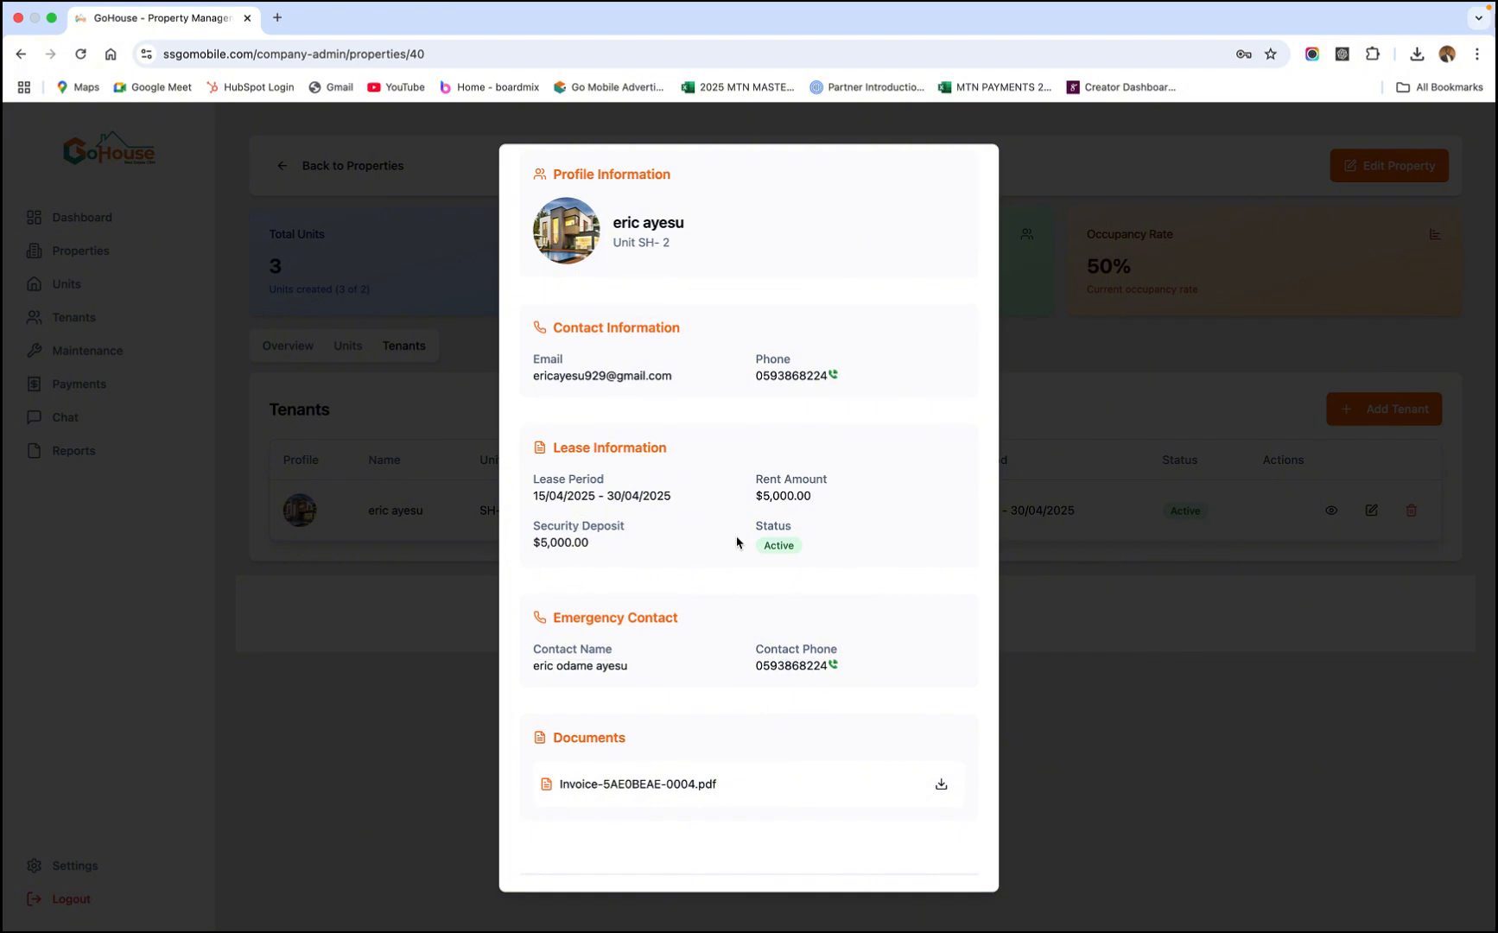
{"action": "scroll", "coordinate": [864, 484], "scroll_direction": "down", "scroll_amount": 2}
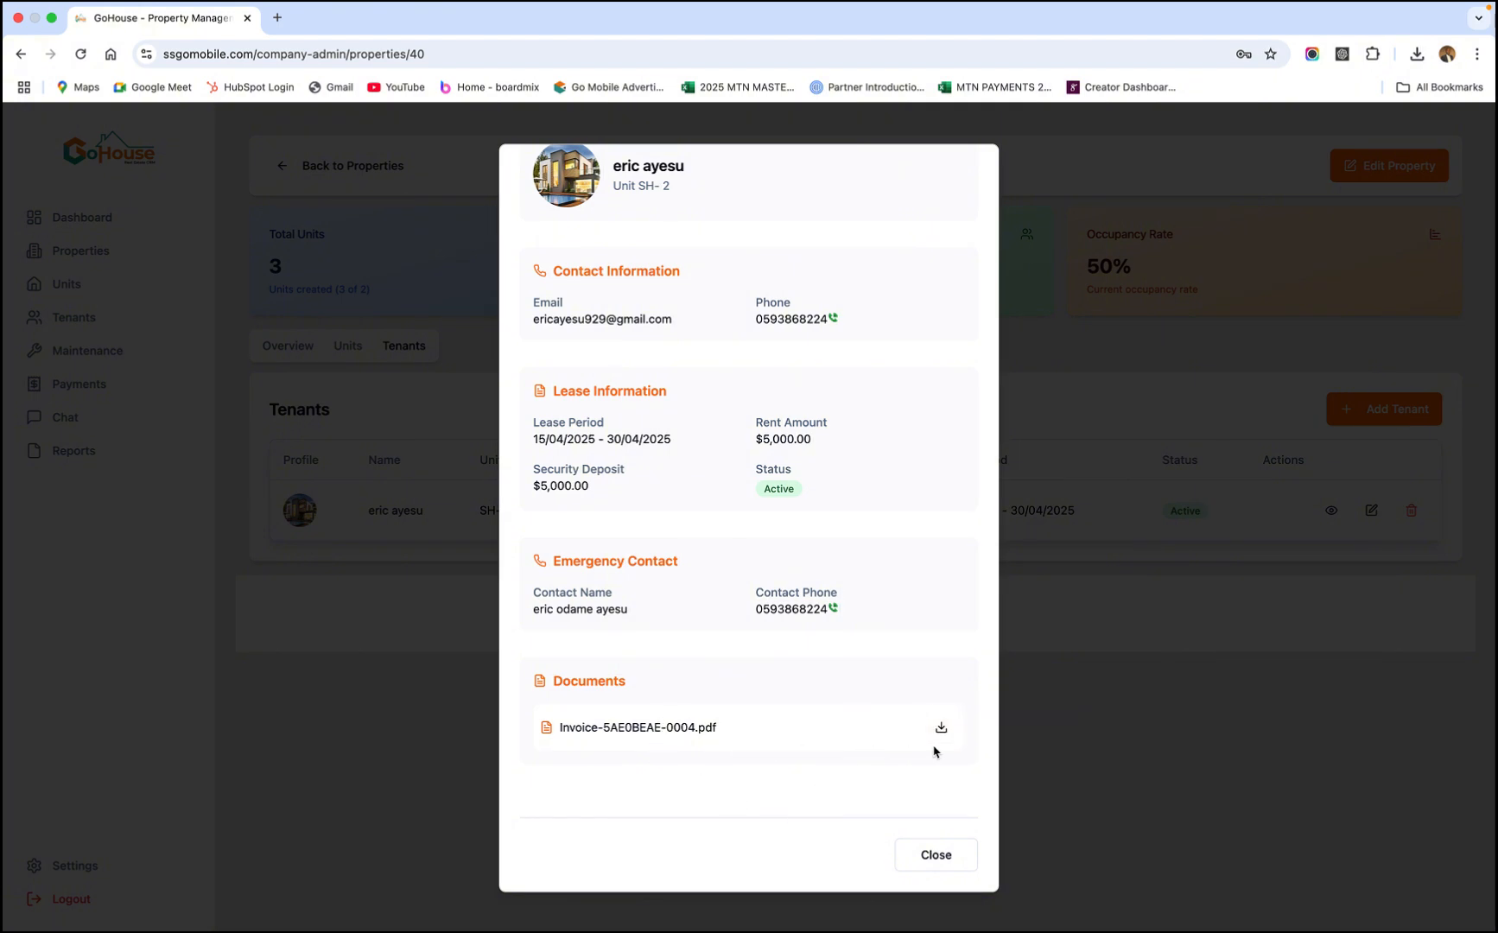
{"action": "scroll", "coordinate": [871, 702], "scroll_direction": "up", "scroll_amount": 3}
{"action": "scroll", "coordinate": [718, 724], "scroll_direction": "down", "scroll_amount": 5}
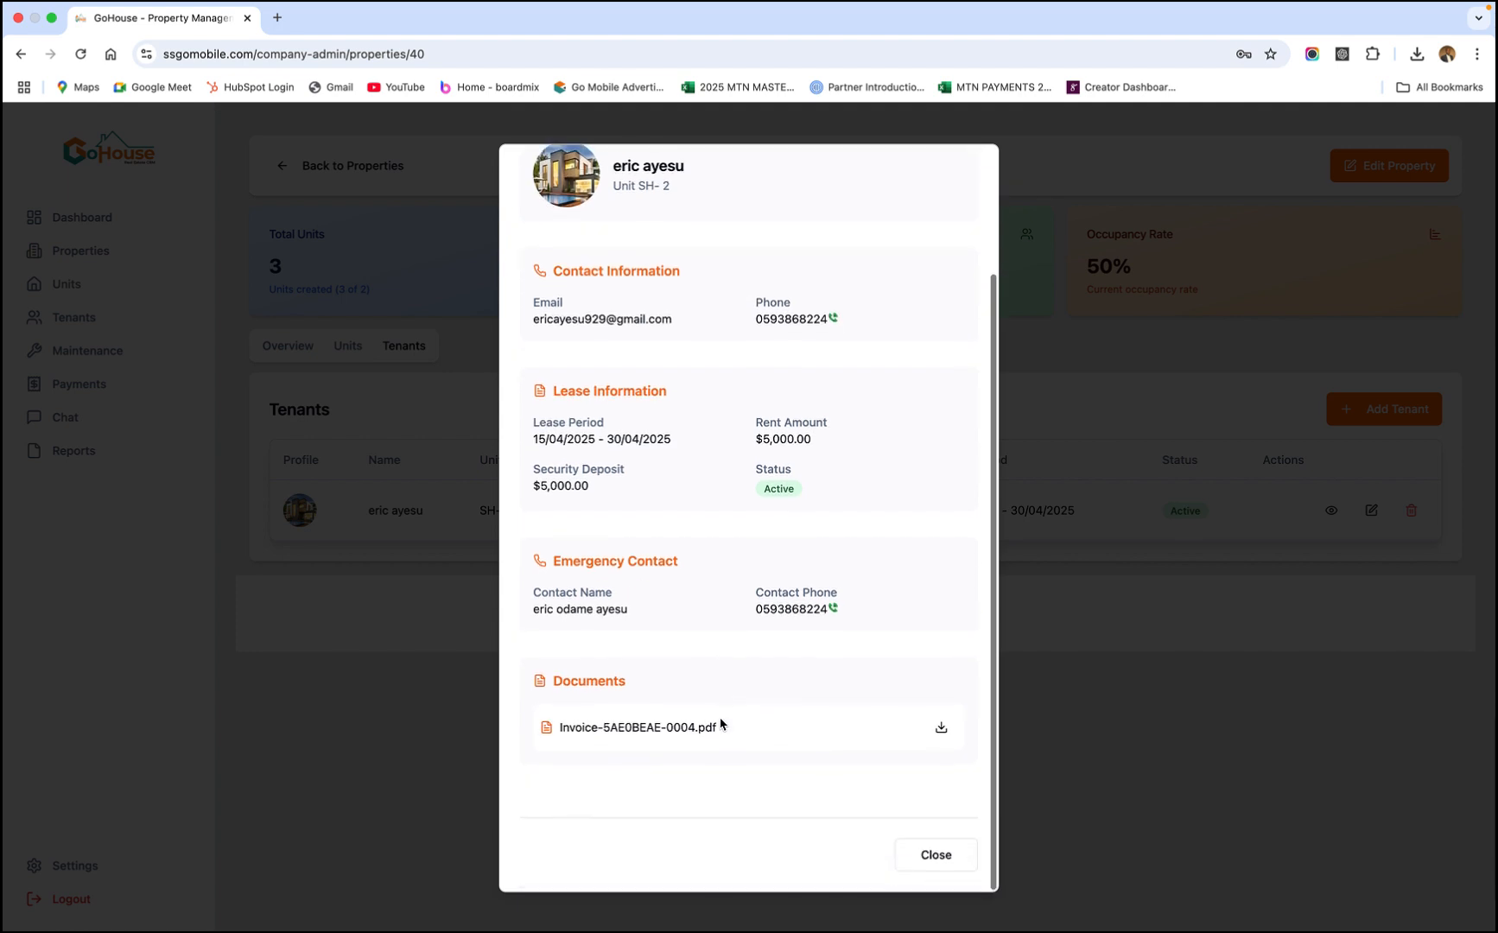
{"action": "scroll", "coordinate": [756, 692], "scroll_direction": "up", "scroll_amount": 5}
{"action": "scroll", "coordinate": [865, 850], "scroll_direction": "down", "scroll_amount": 3}
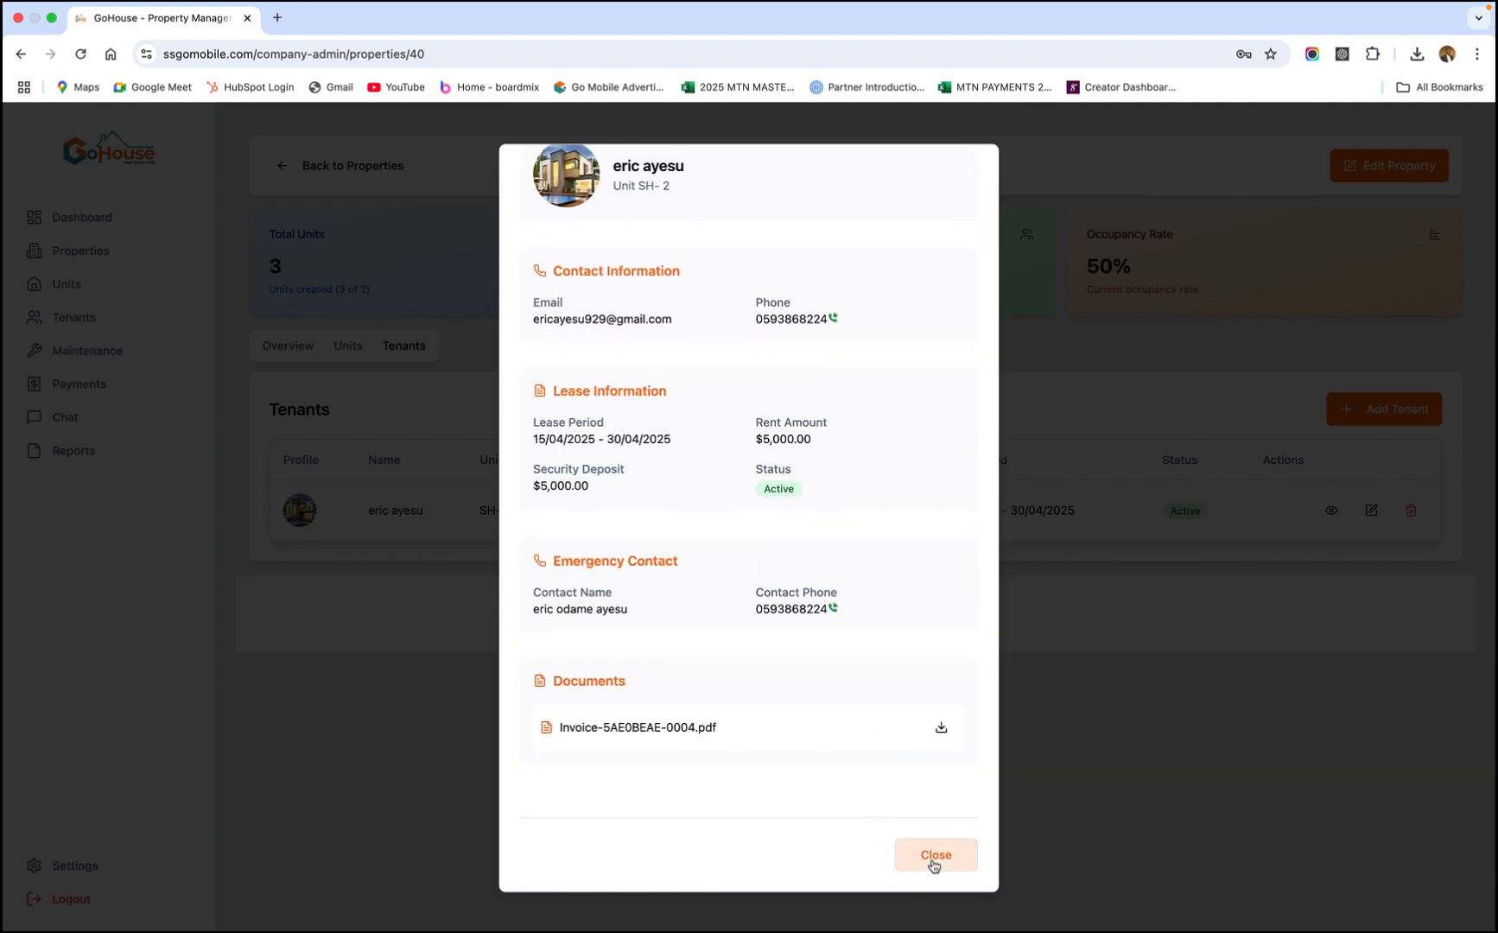
{"action": "left_click", "coordinate": [932, 859]}
Start a new tenant for SAMSON COURT and check which units can be assigned, keeping Unit SH-1 selected.
{"action": "left_click", "coordinate": [1400, 412]}
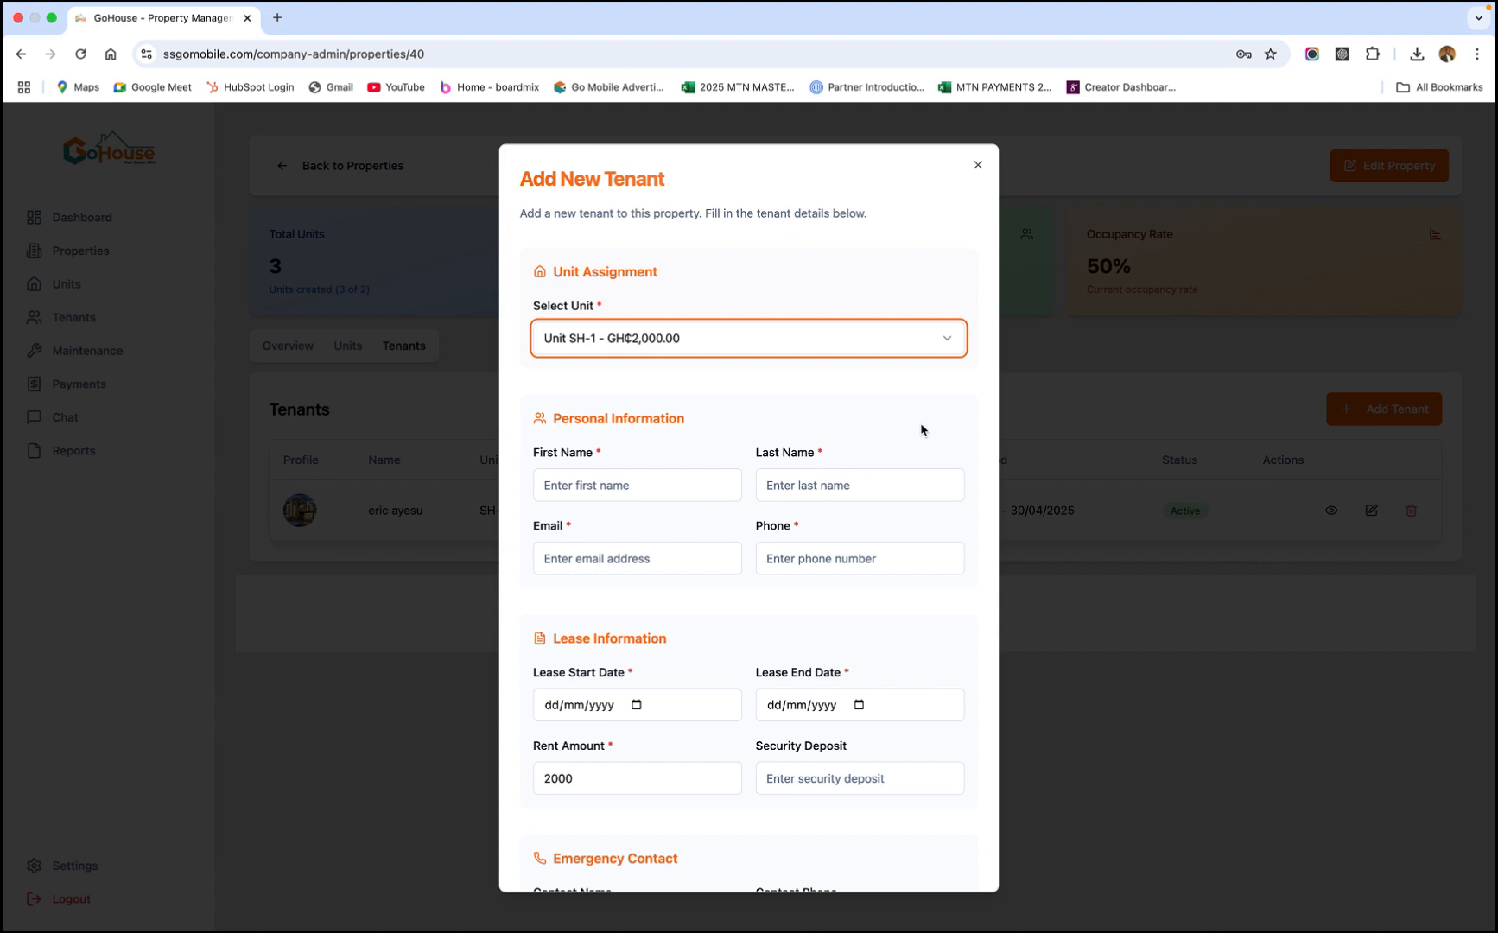
{"action": "left_click", "coordinate": [951, 344]}
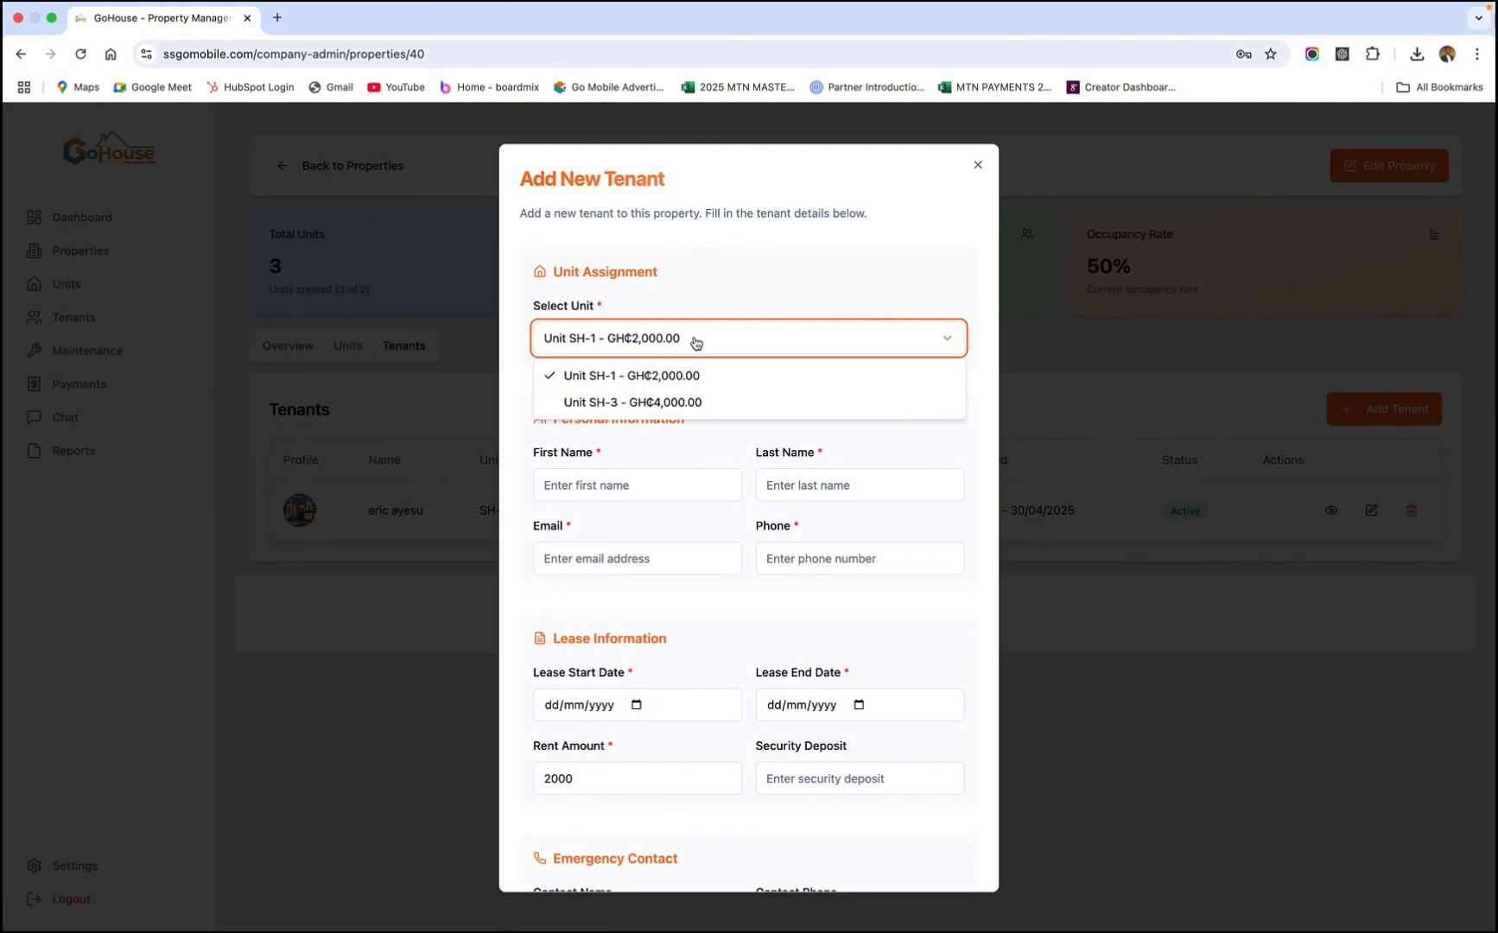
{"action": "left_click", "coordinate": [946, 344]}
{"action": "left_click", "coordinate": [947, 343]}
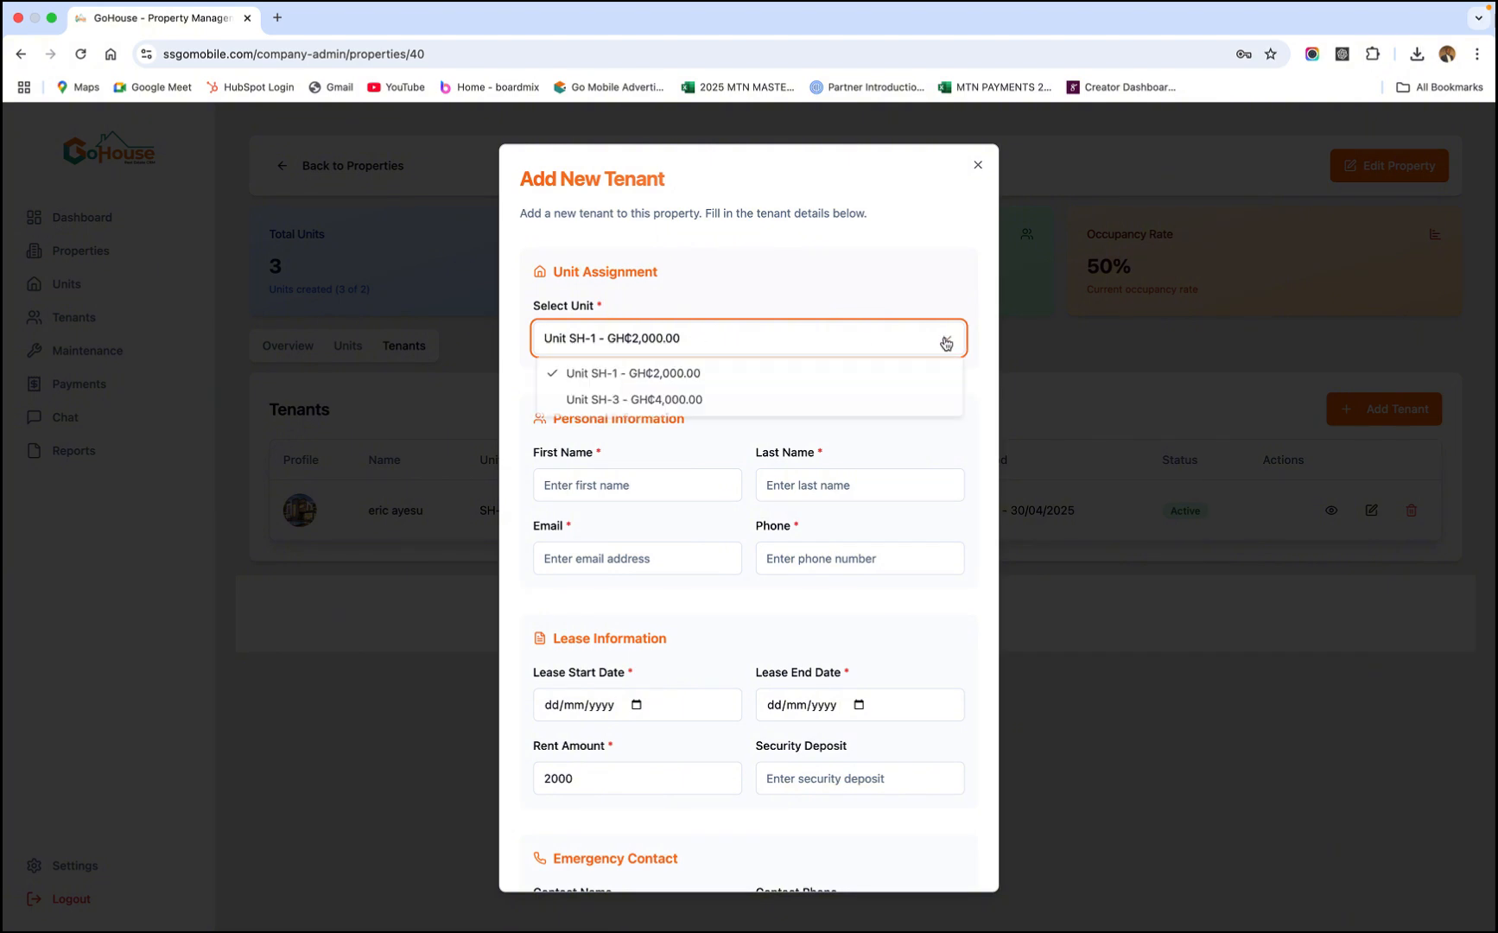
{"action": "left_click", "coordinate": [946, 344]}
Review the new tenant form's personal and lease fields, including the lease start date calendar, without picking a date.
{"action": "scroll", "coordinate": [639, 501], "scroll_direction": "down", "scroll_amount": 3}
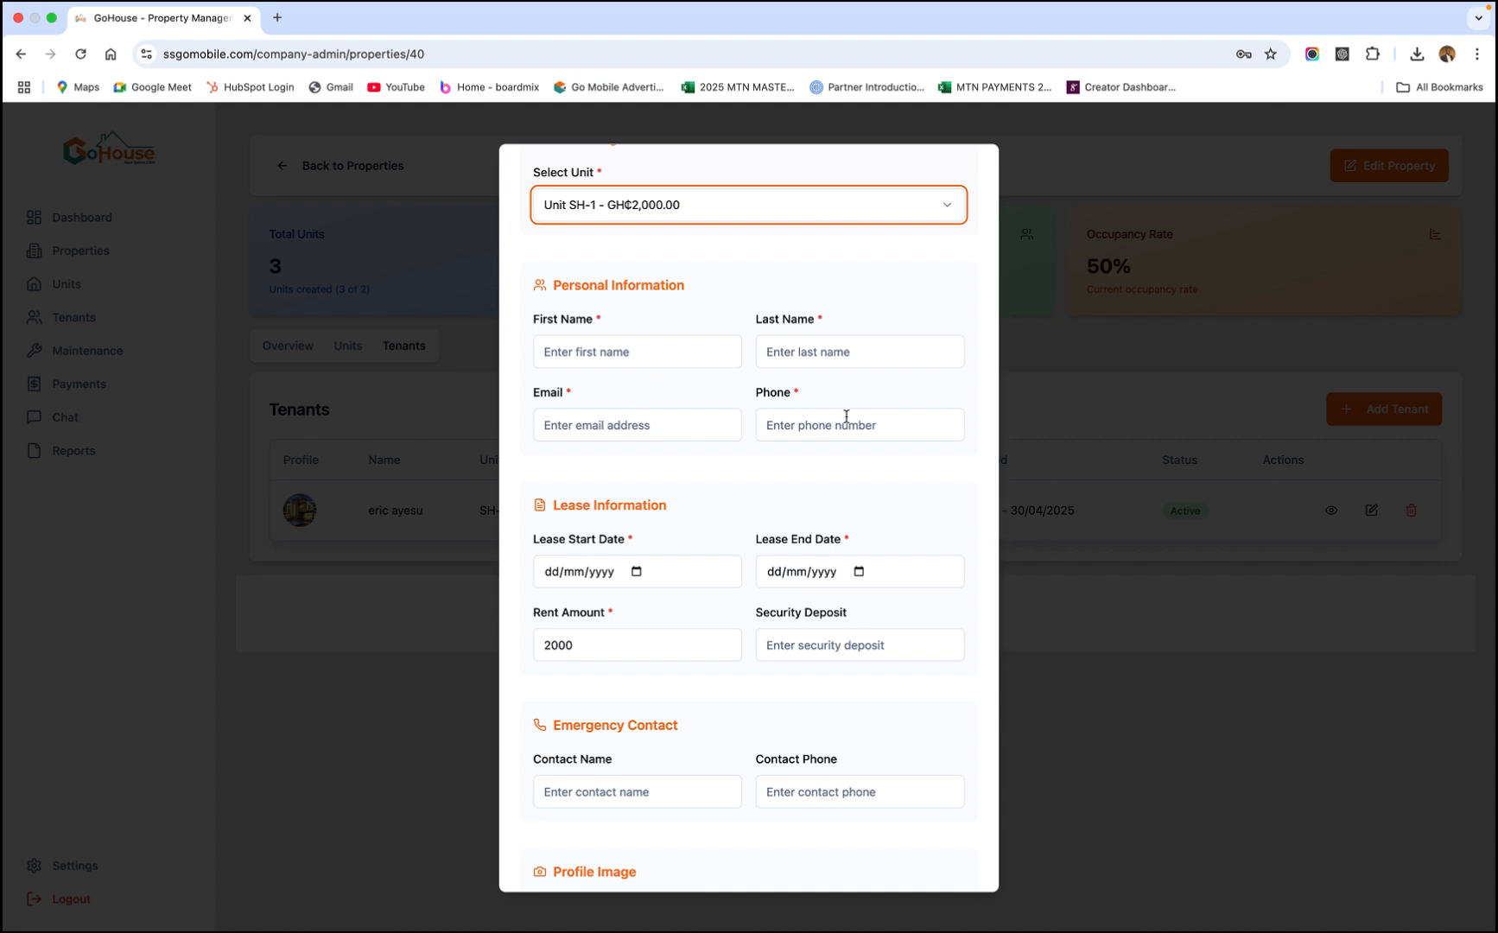
{"action": "scroll", "coordinate": [889, 478], "scroll_direction": "down", "scroll_amount": 2}
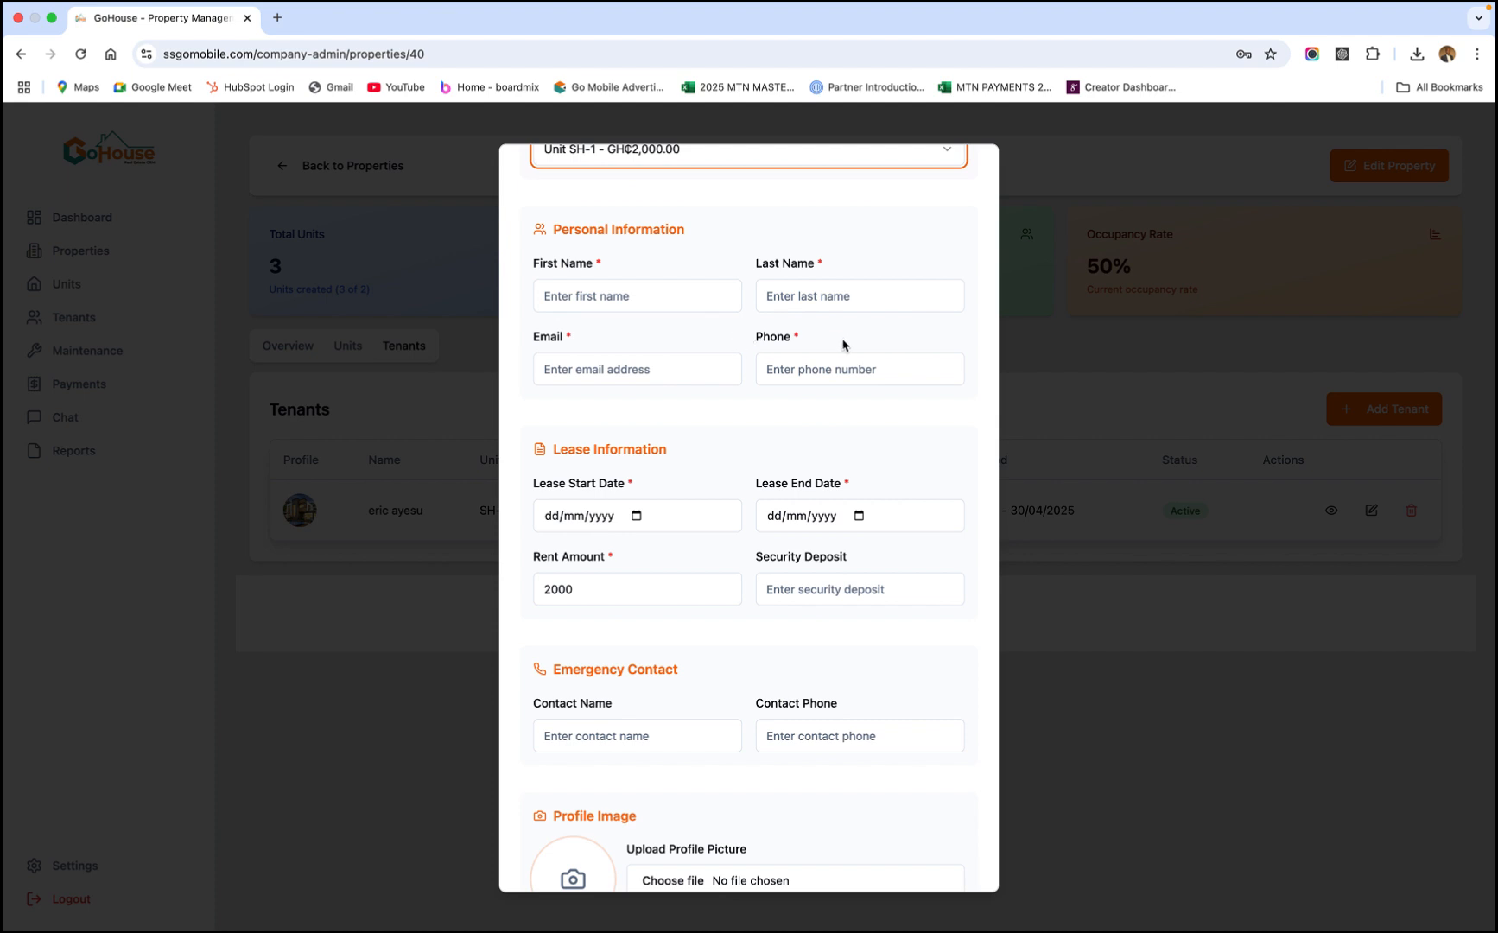
{"action": "scroll", "coordinate": [875, 348], "scroll_direction": "down", "scroll_amount": 1}
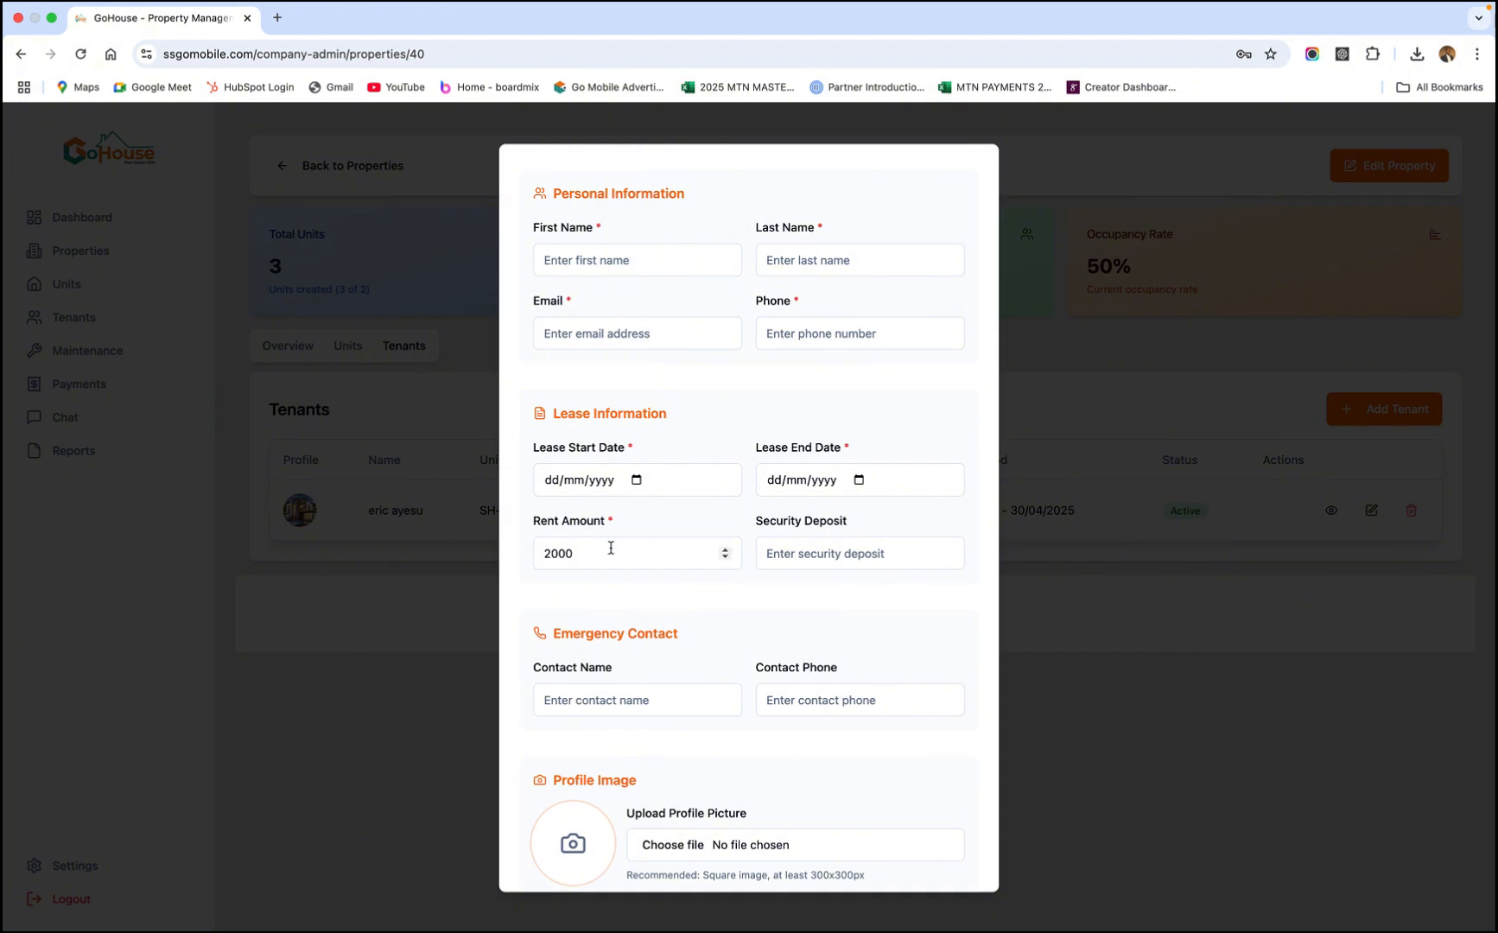
{"action": "left_click", "coordinate": [637, 480]}
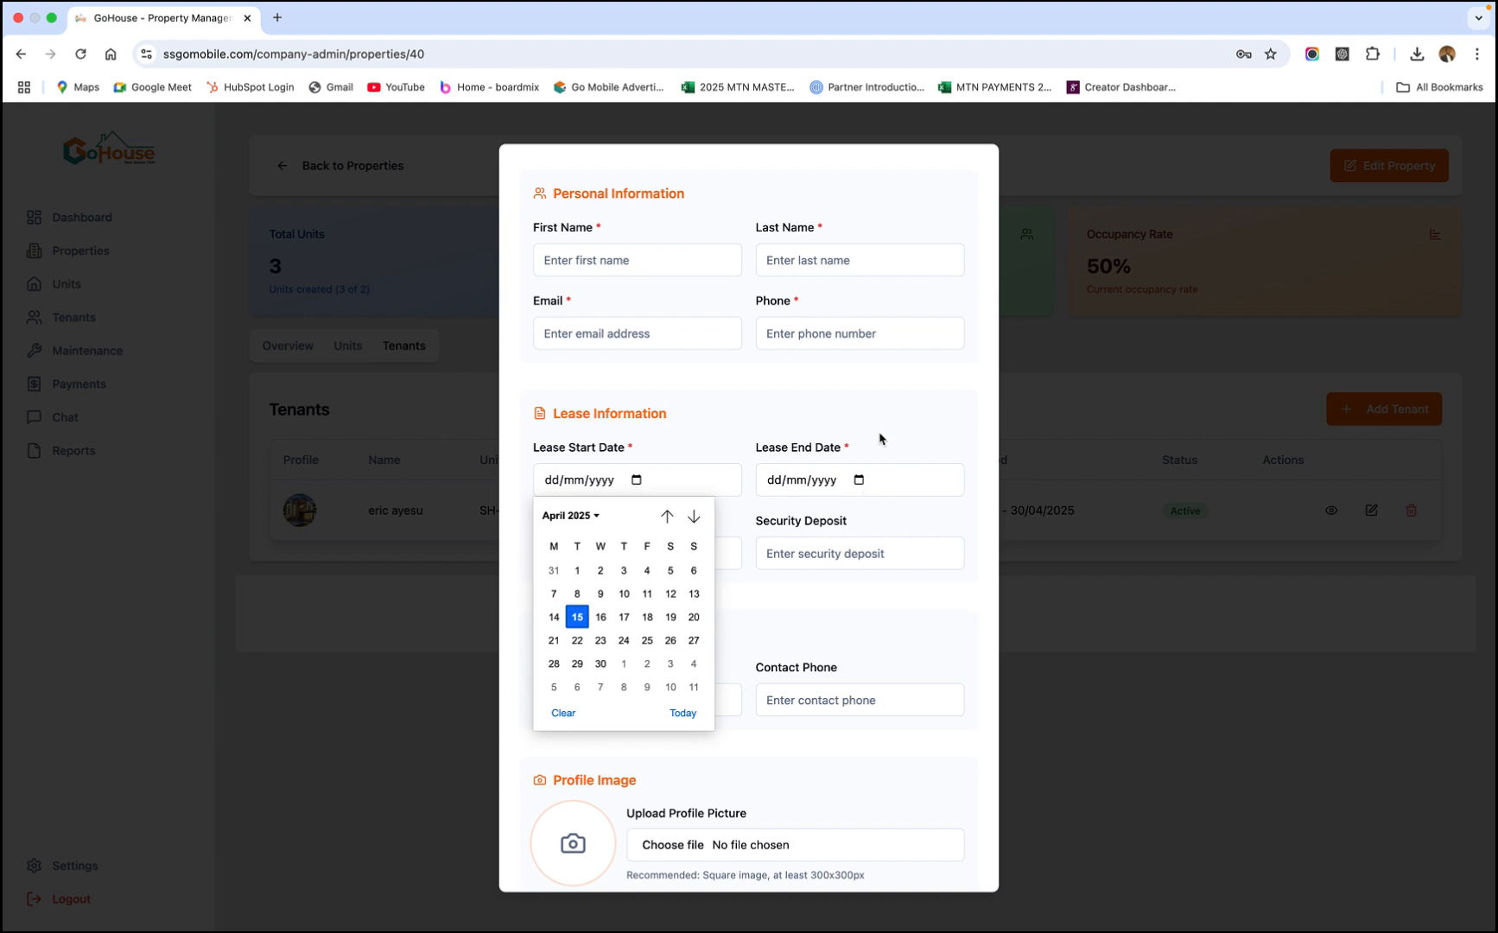
{"action": "left_click", "coordinate": [902, 438]}
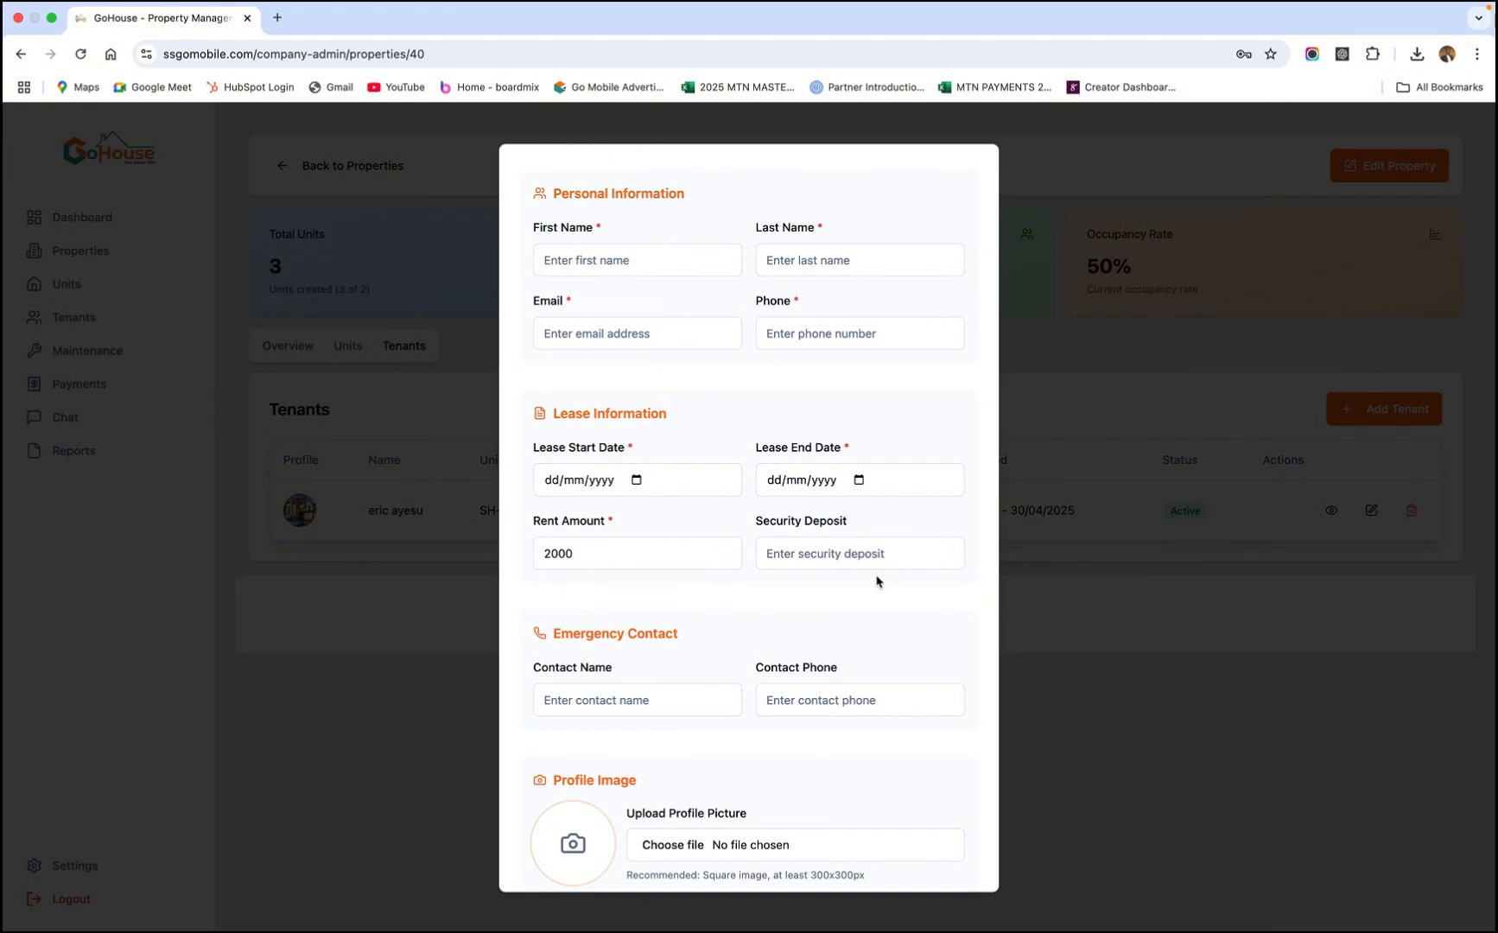
Review the new tenant form's emergency contact, profile image and document upload sections, browse for a document without choosing one, and cancel the form.
{"action": "scroll", "coordinate": [815, 631], "scroll_direction": "down", "scroll_amount": 4}
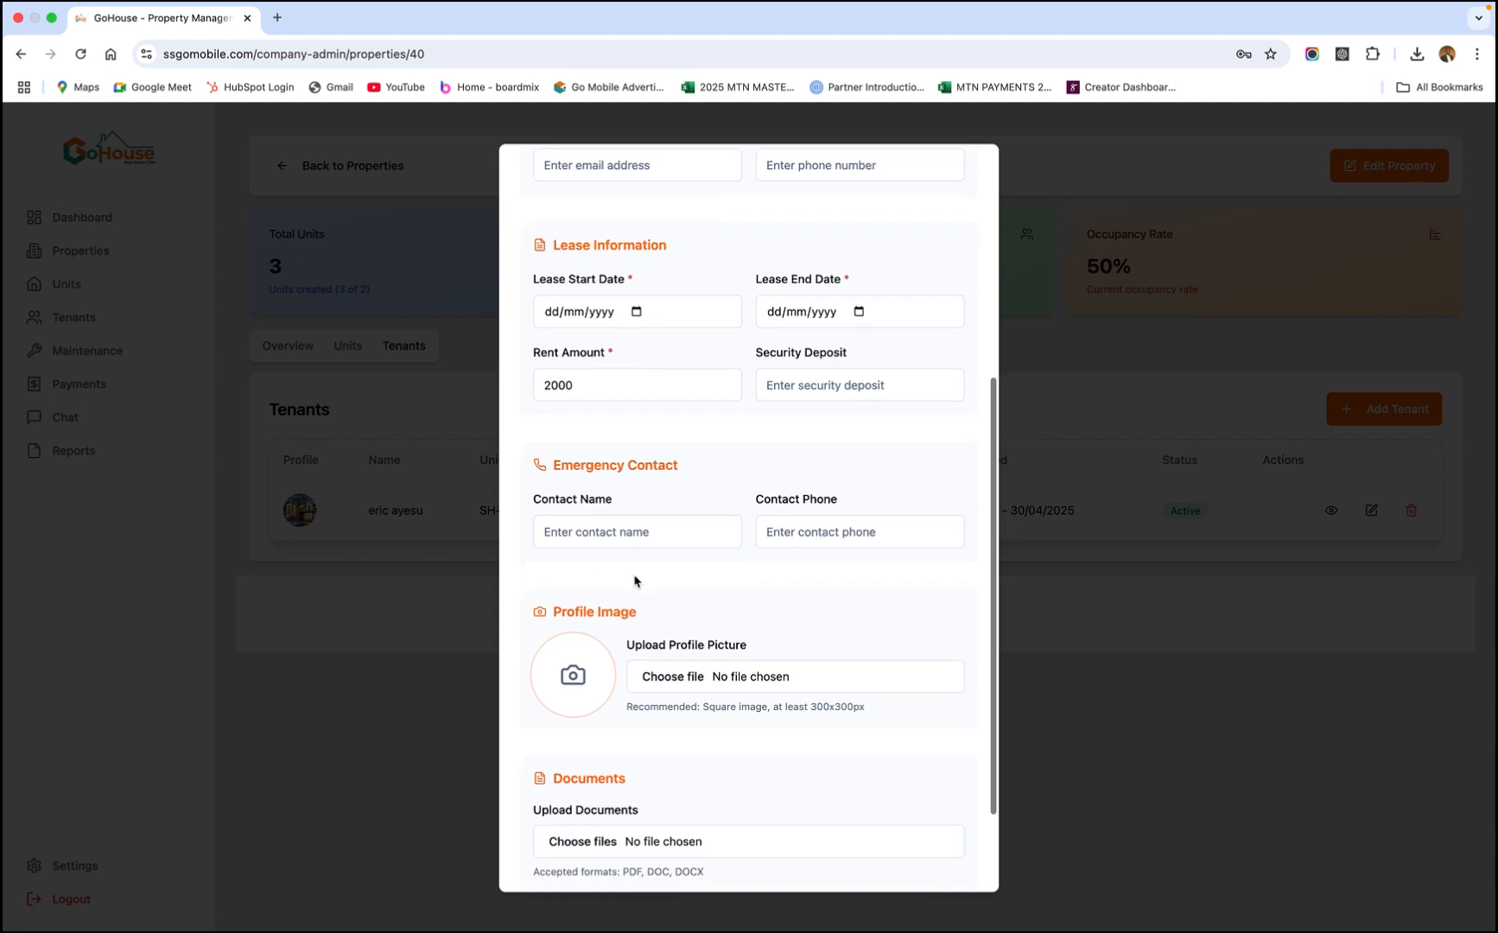
{"action": "scroll", "coordinate": [743, 560], "scroll_direction": "down", "scroll_amount": 3}
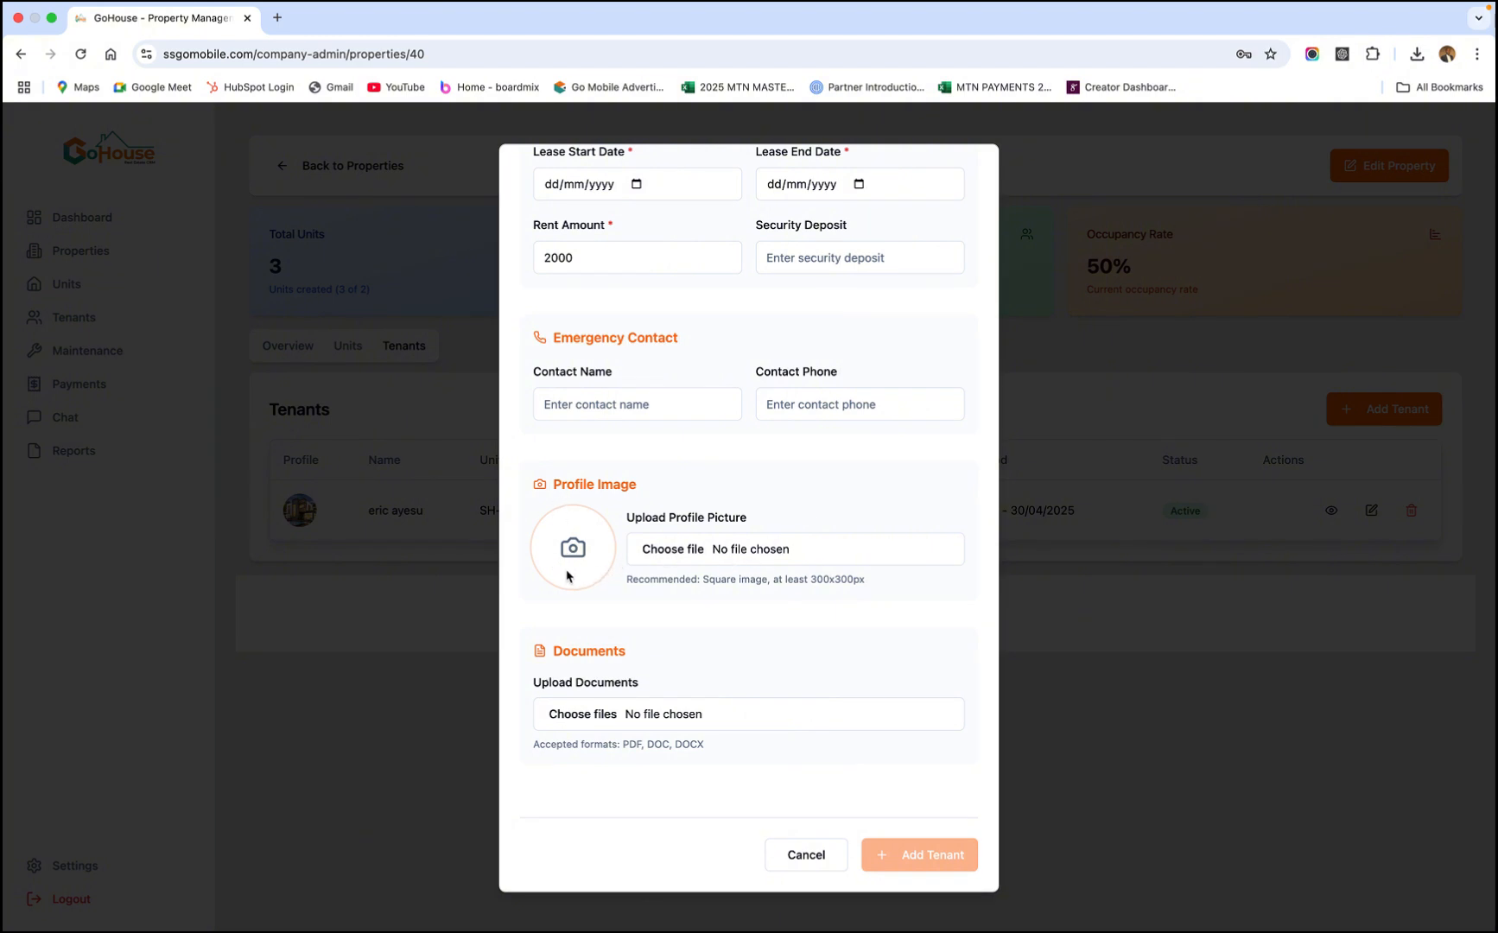
{"action": "left_click", "coordinate": [578, 722]}
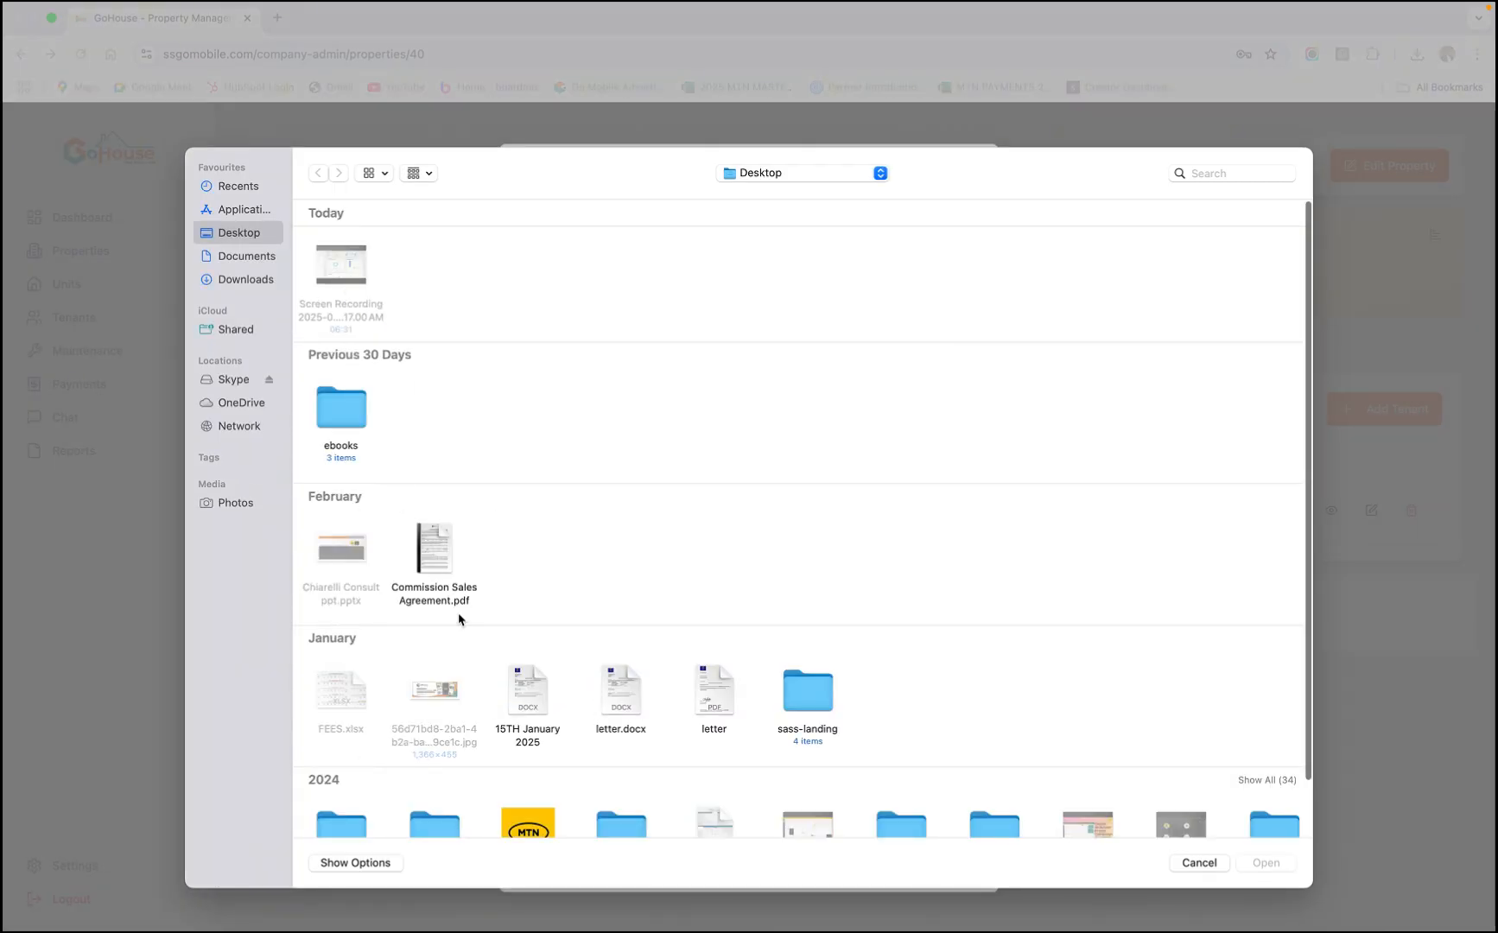
{"action": "scroll", "coordinate": [889, 540], "scroll_direction": "down", "scroll_amount": 2}
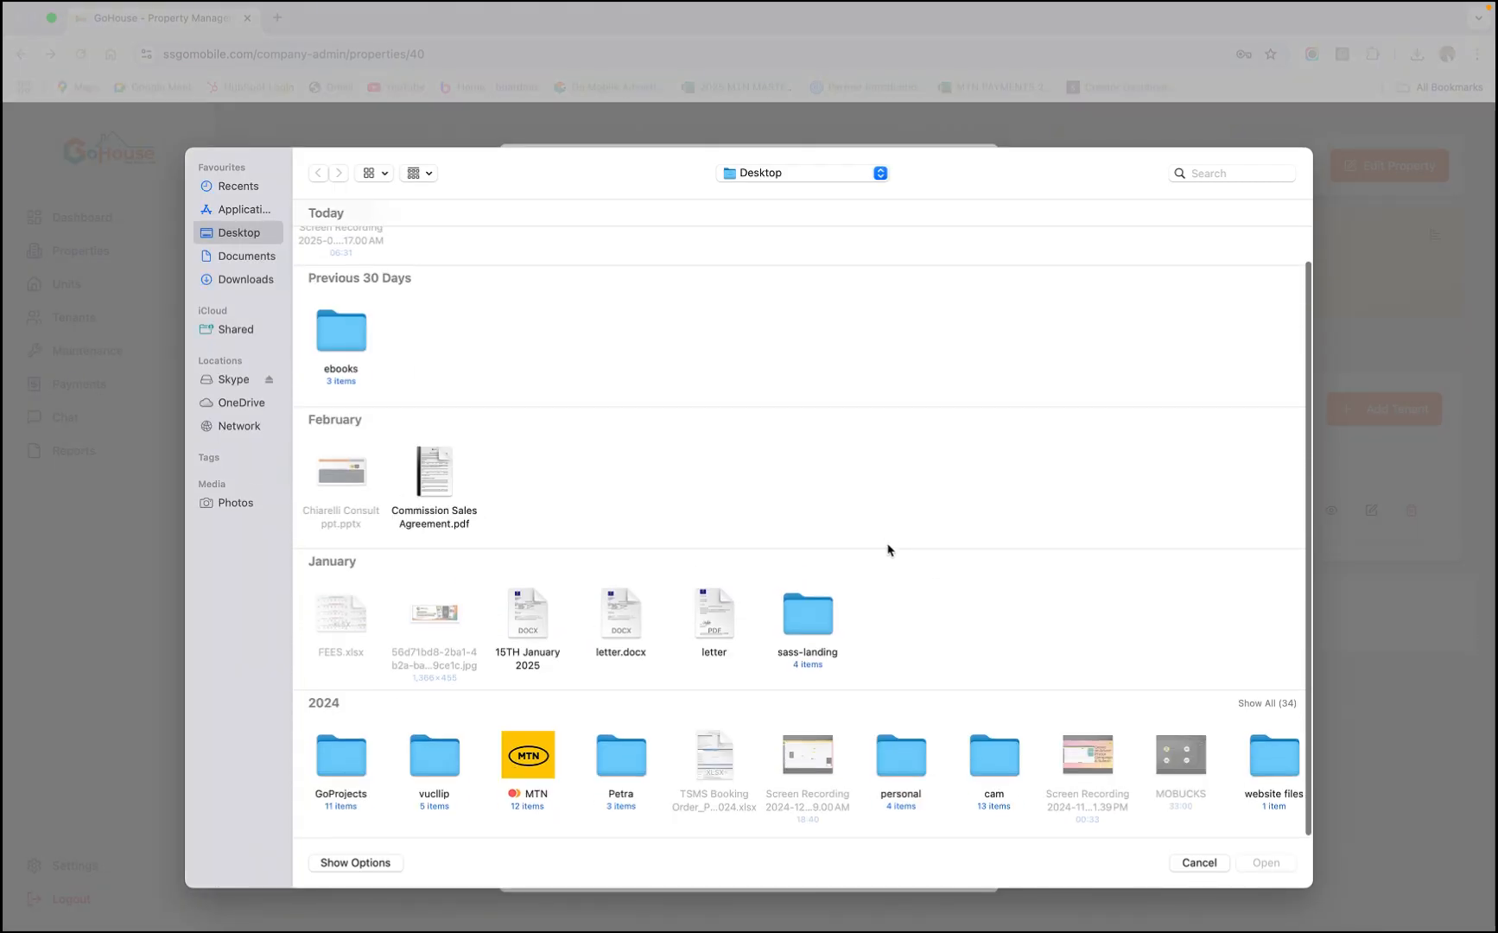
{"action": "left_click", "coordinate": [1198, 863]}
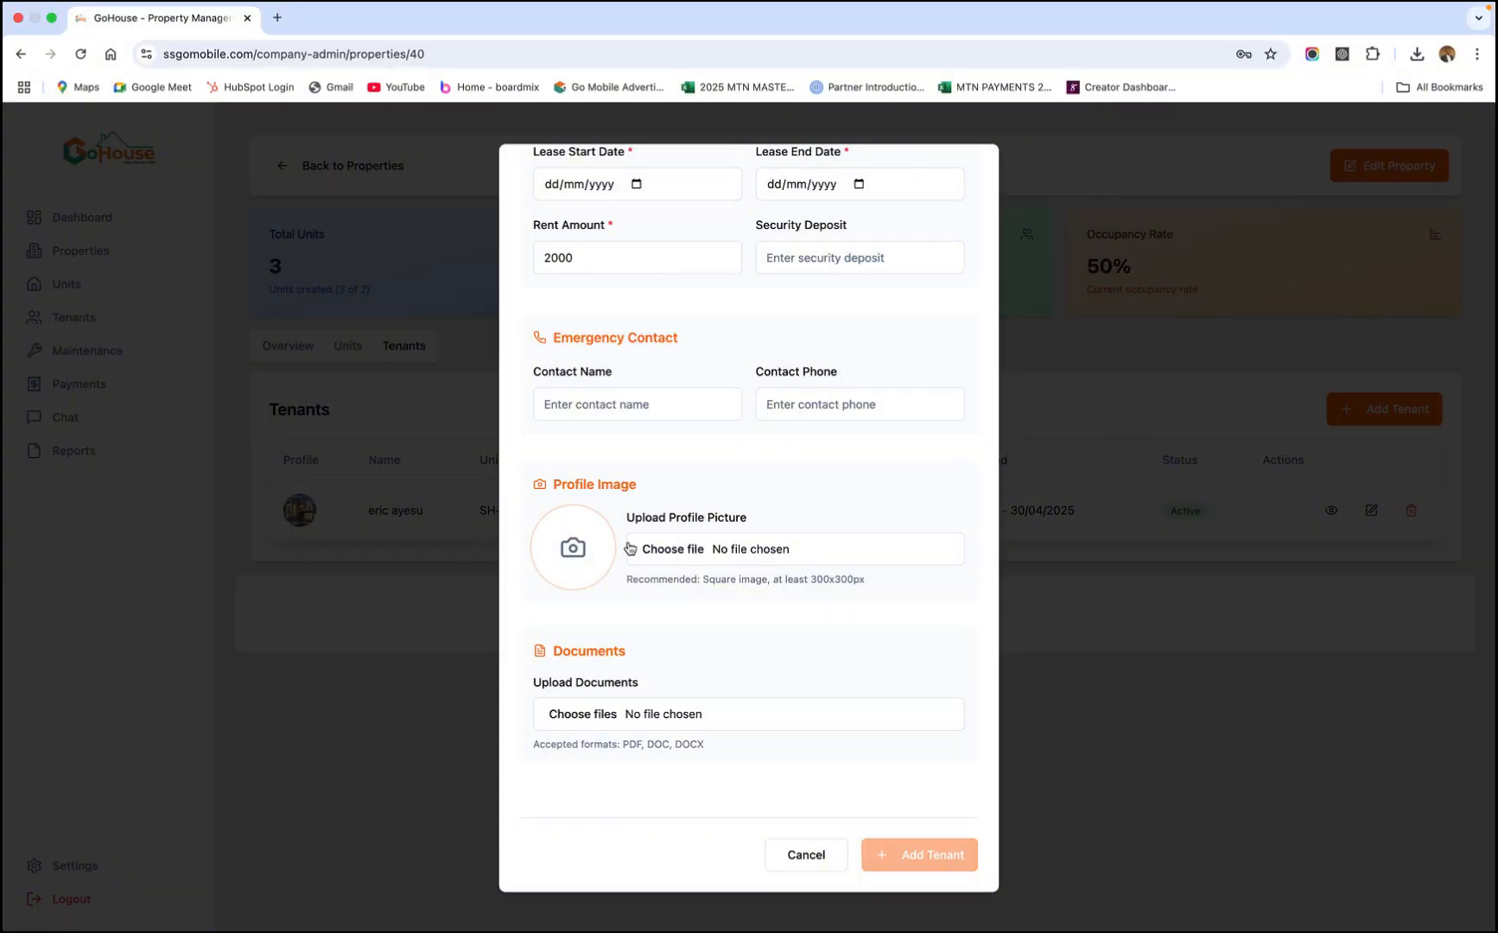
{"action": "left_click", "coordinate": [807, 855]}
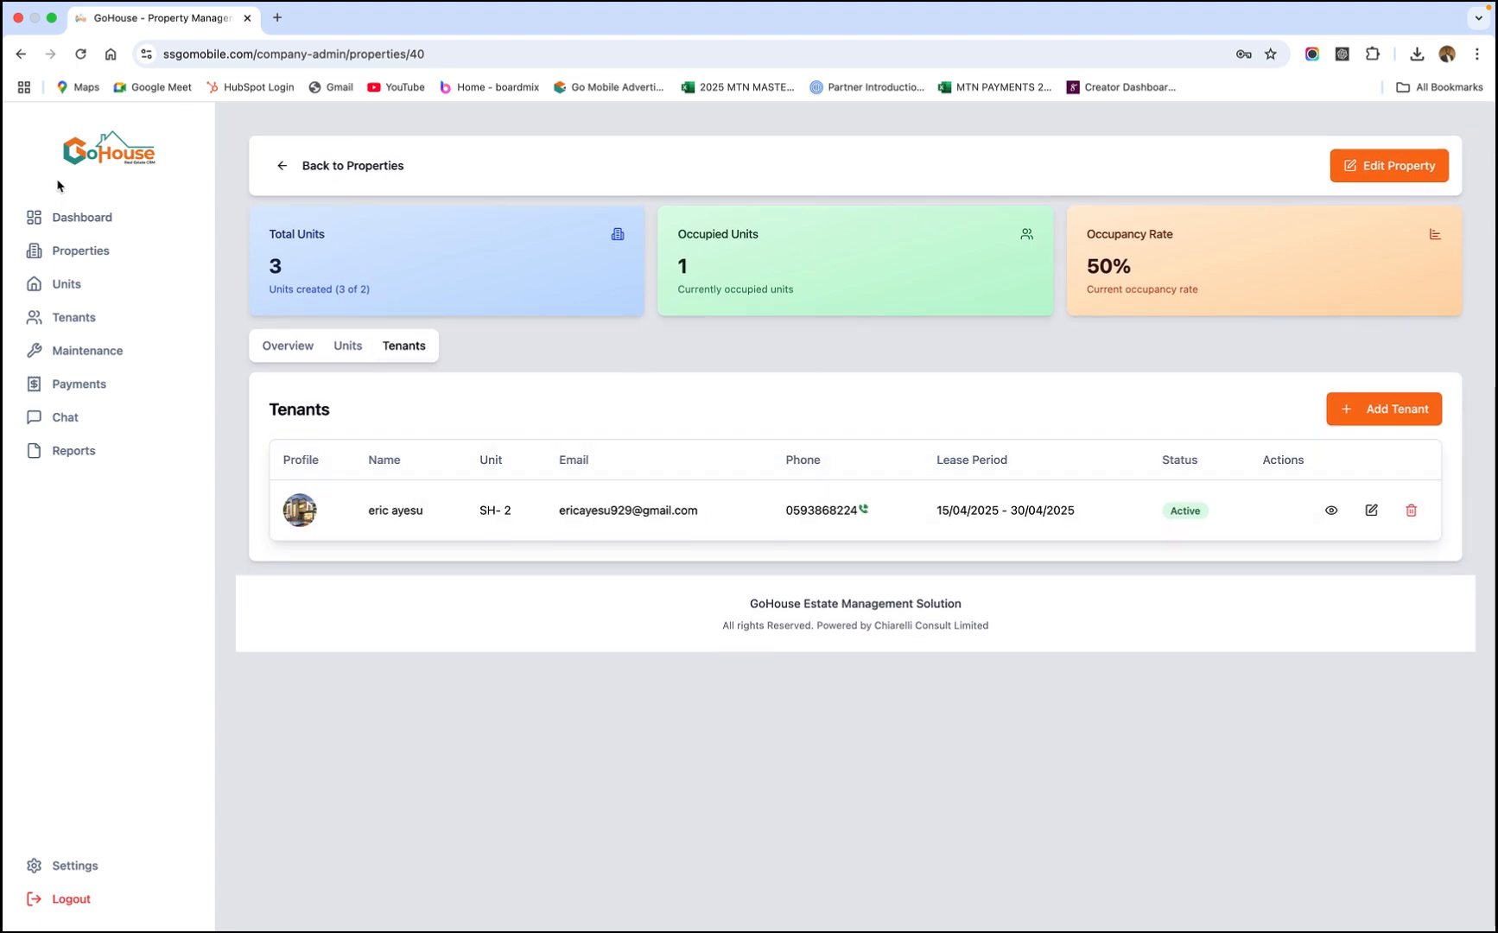
Return to the properties list and start a new property, examining its property type, listing type, rent and description fields without entering anything.
{"action": "left_click", "coordinate": [329, 166]}
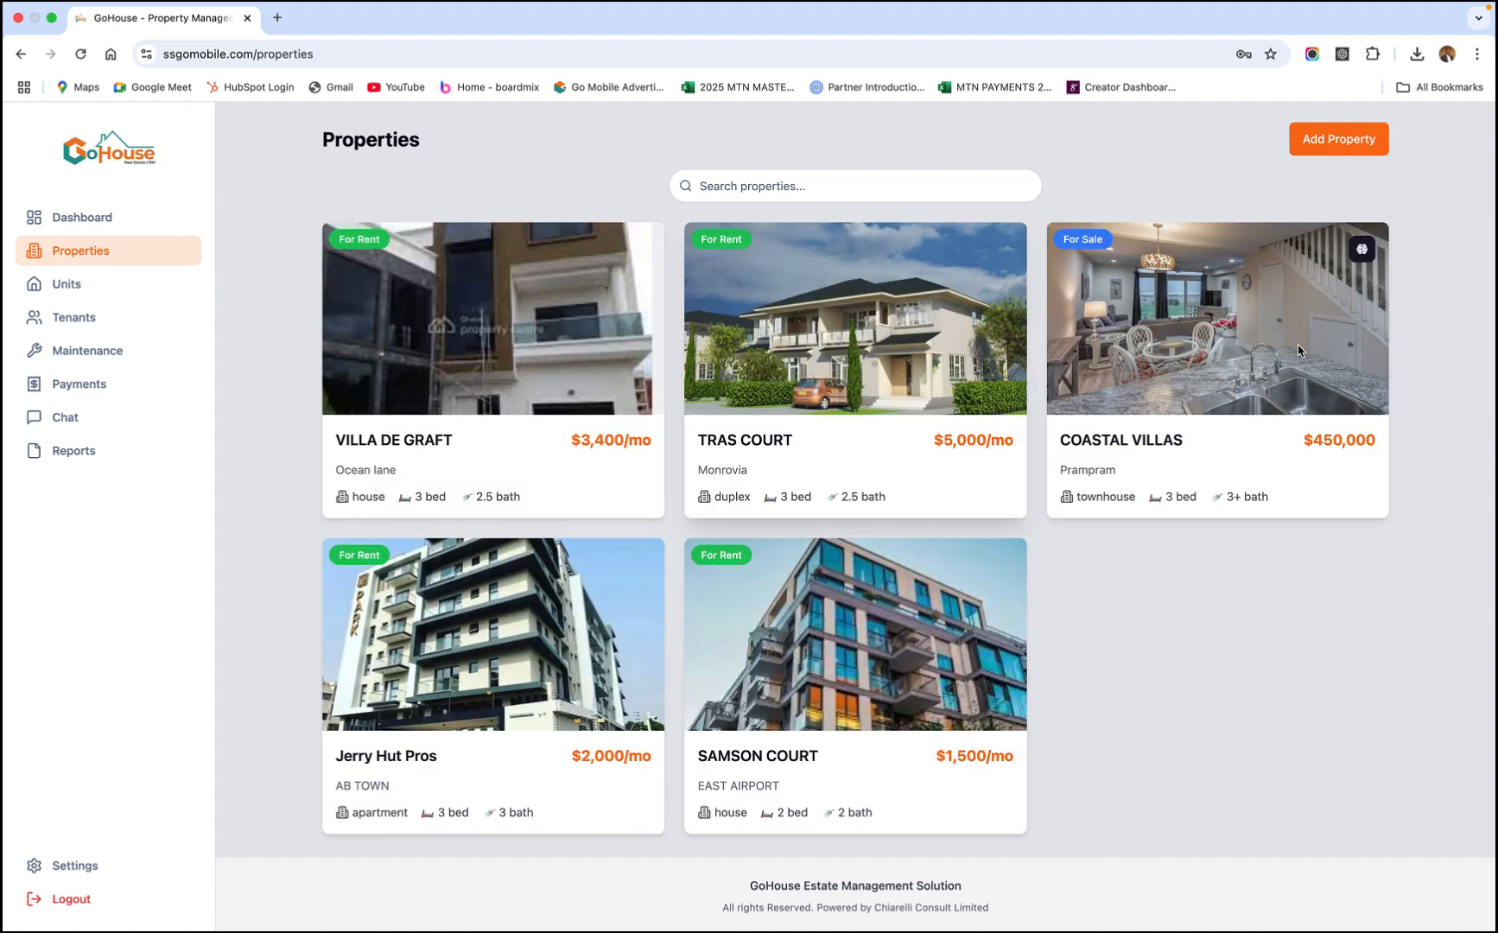
{"action": "left_click", "coordinate": [1330, 145]}
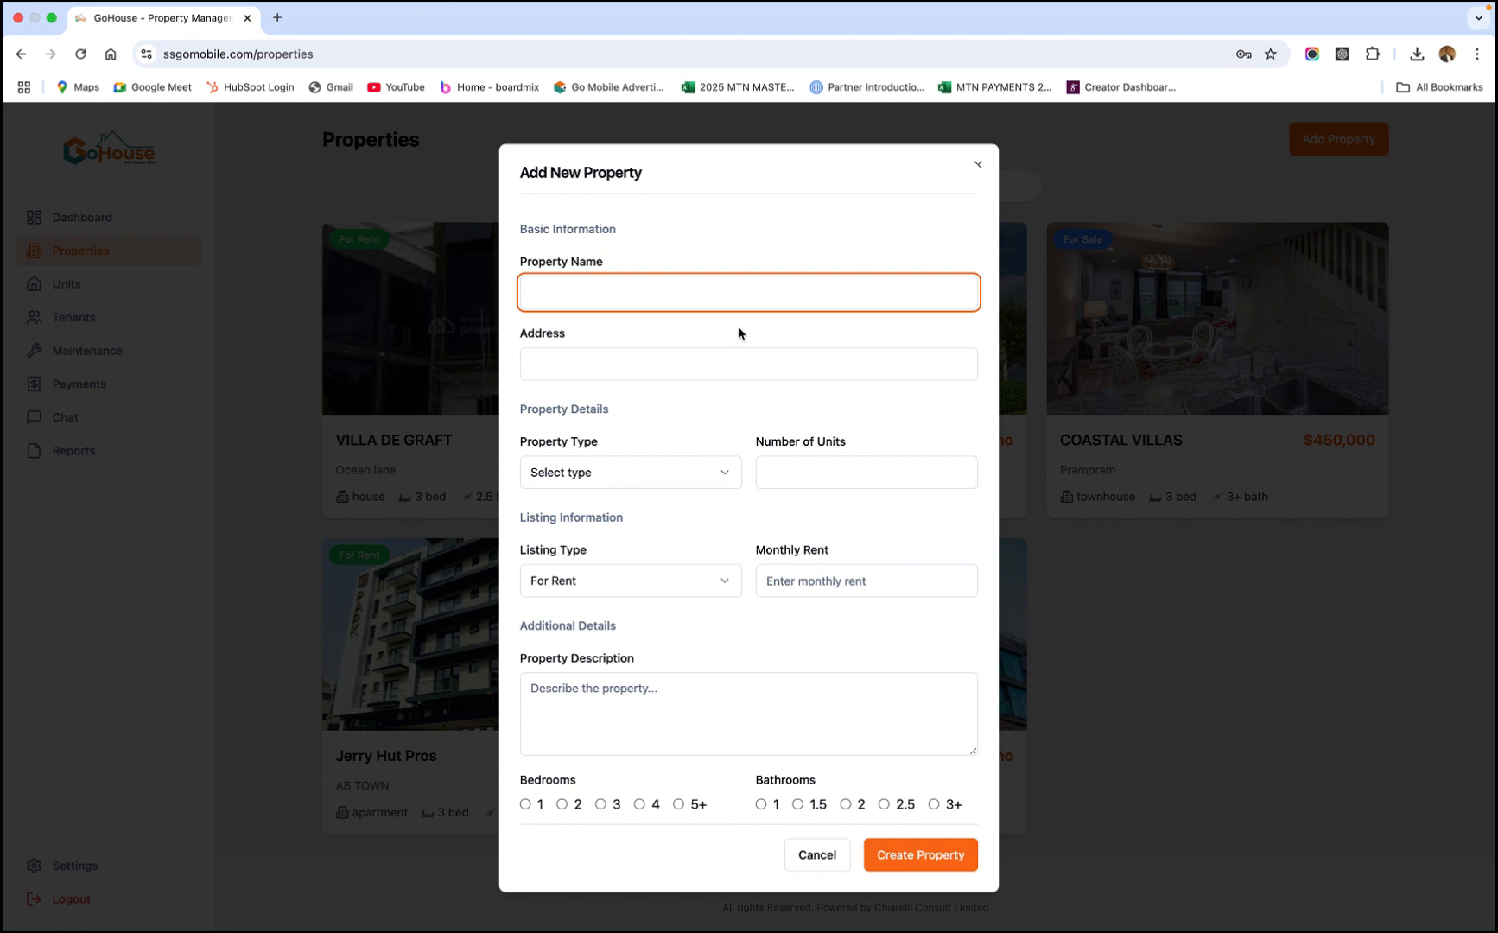
{"action": "scroll", "coordinate": [739, 333], "scroll_direction": "down", "scroll_amount": 1}
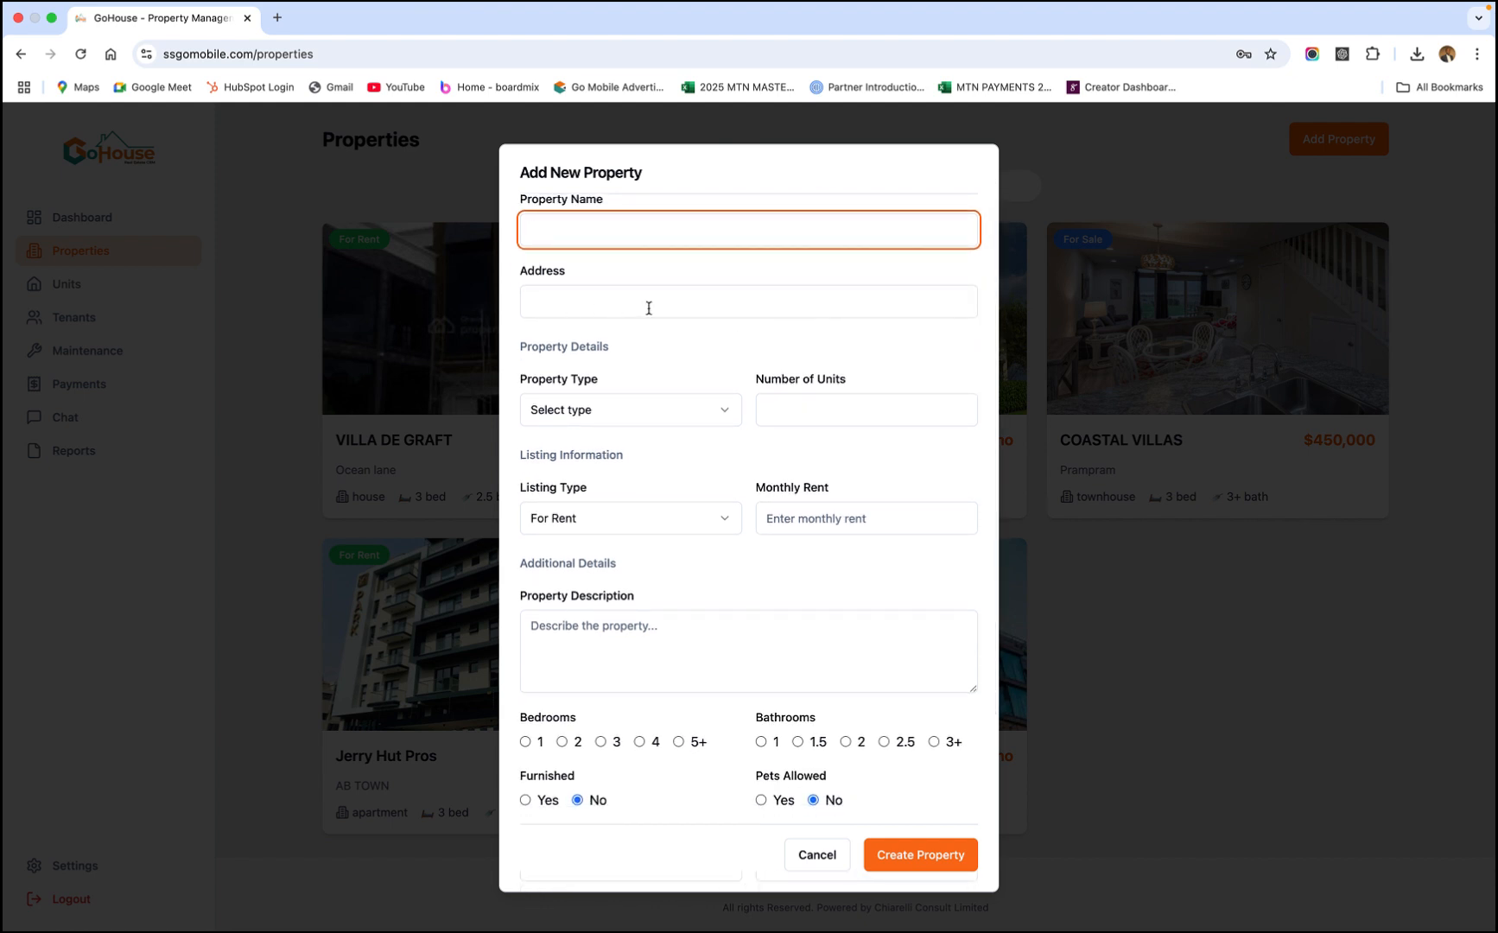
{"action": "scroll", "coordinate": [646, 380], "scroll_direction": "down", "scroll_amount": 2}
{"action": "left_click", "coordinate": [722, 301]}
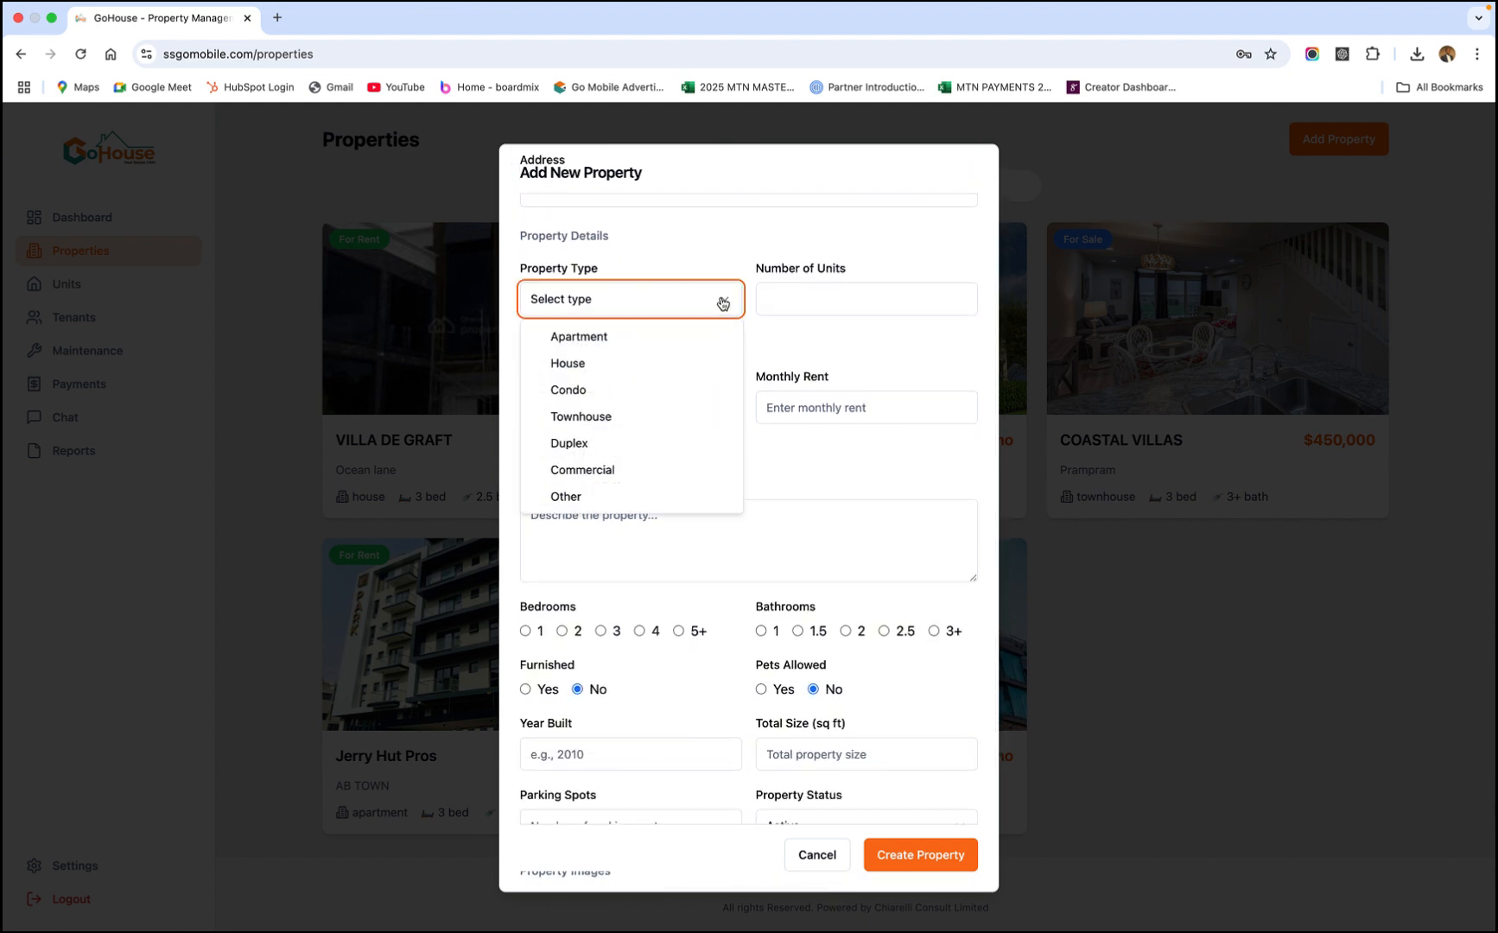
{"action": "left_click", "coordinate": [768, 293]}
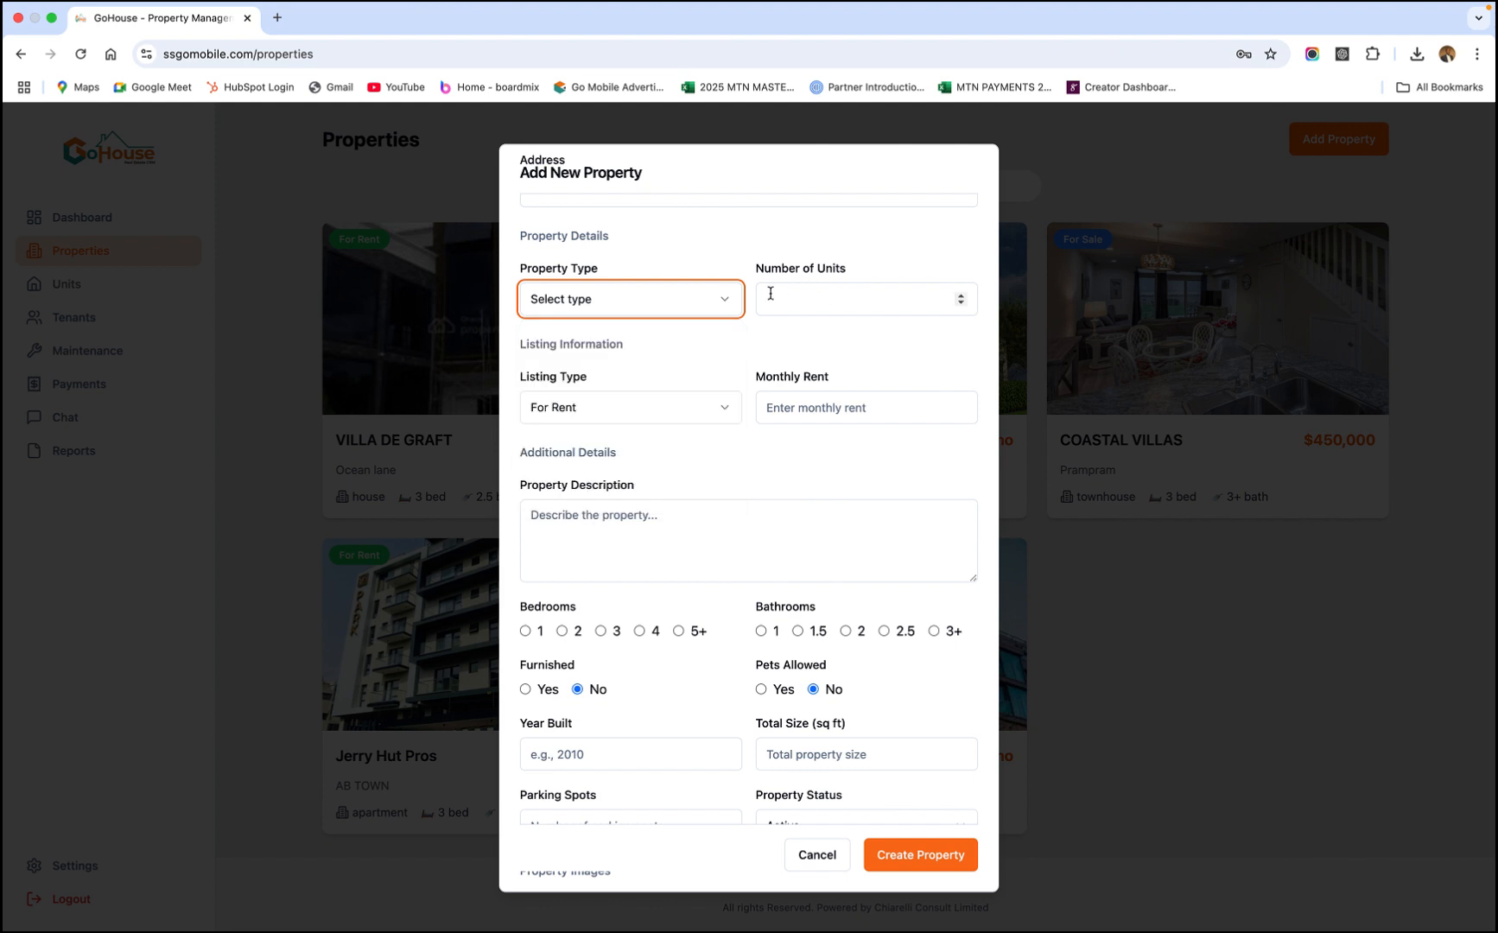
{"action": "left_click", "coordinate": [643, 408]}
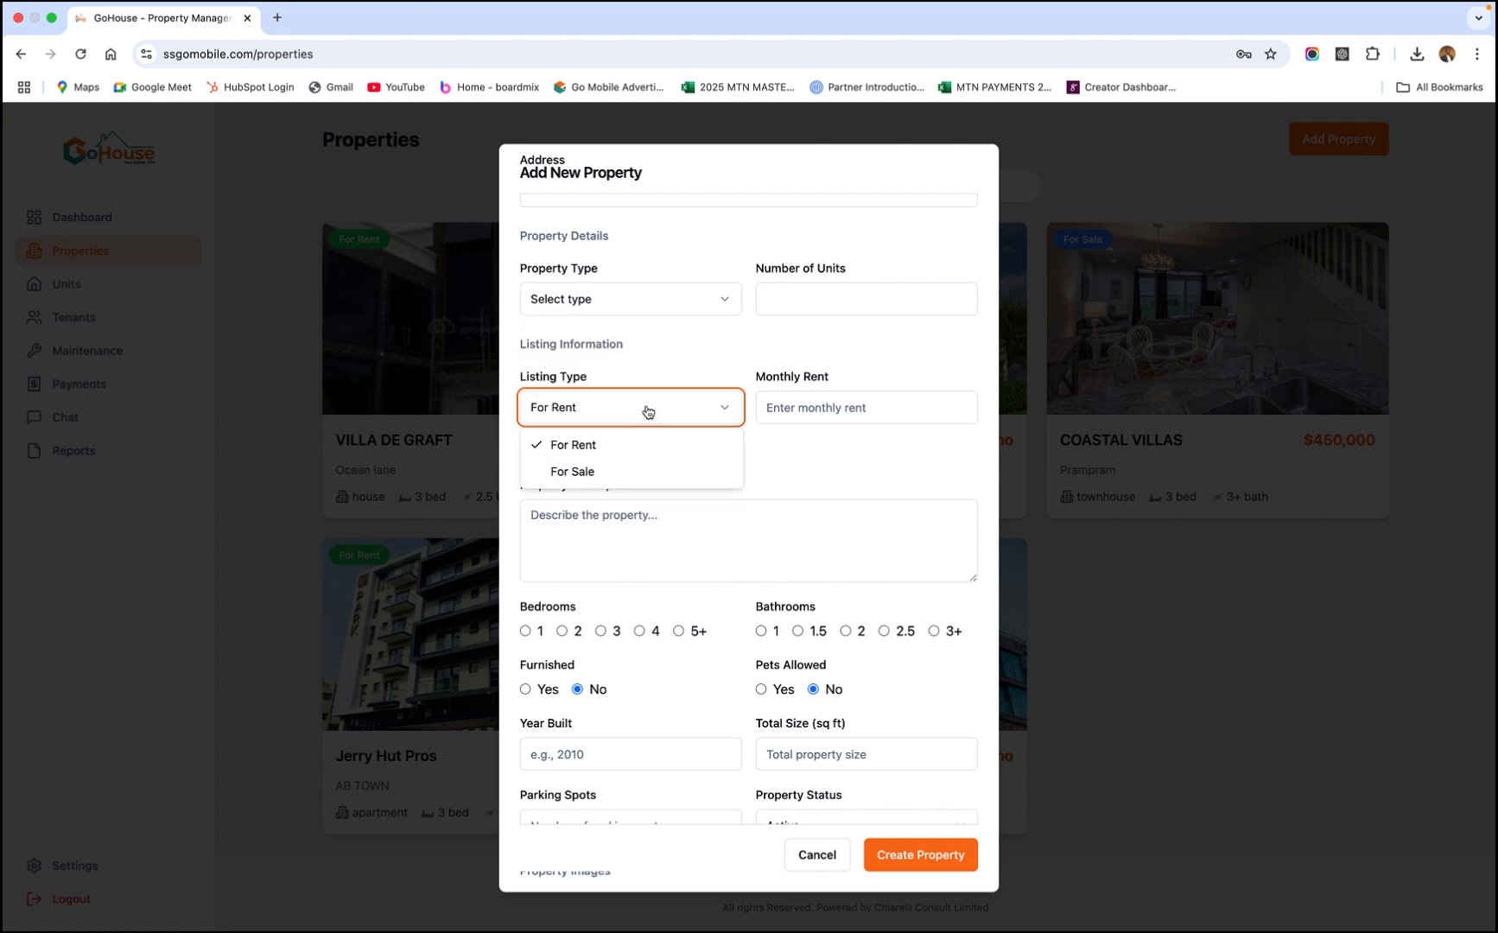
{"action": "left_click", "coordinate": [872, 403]}
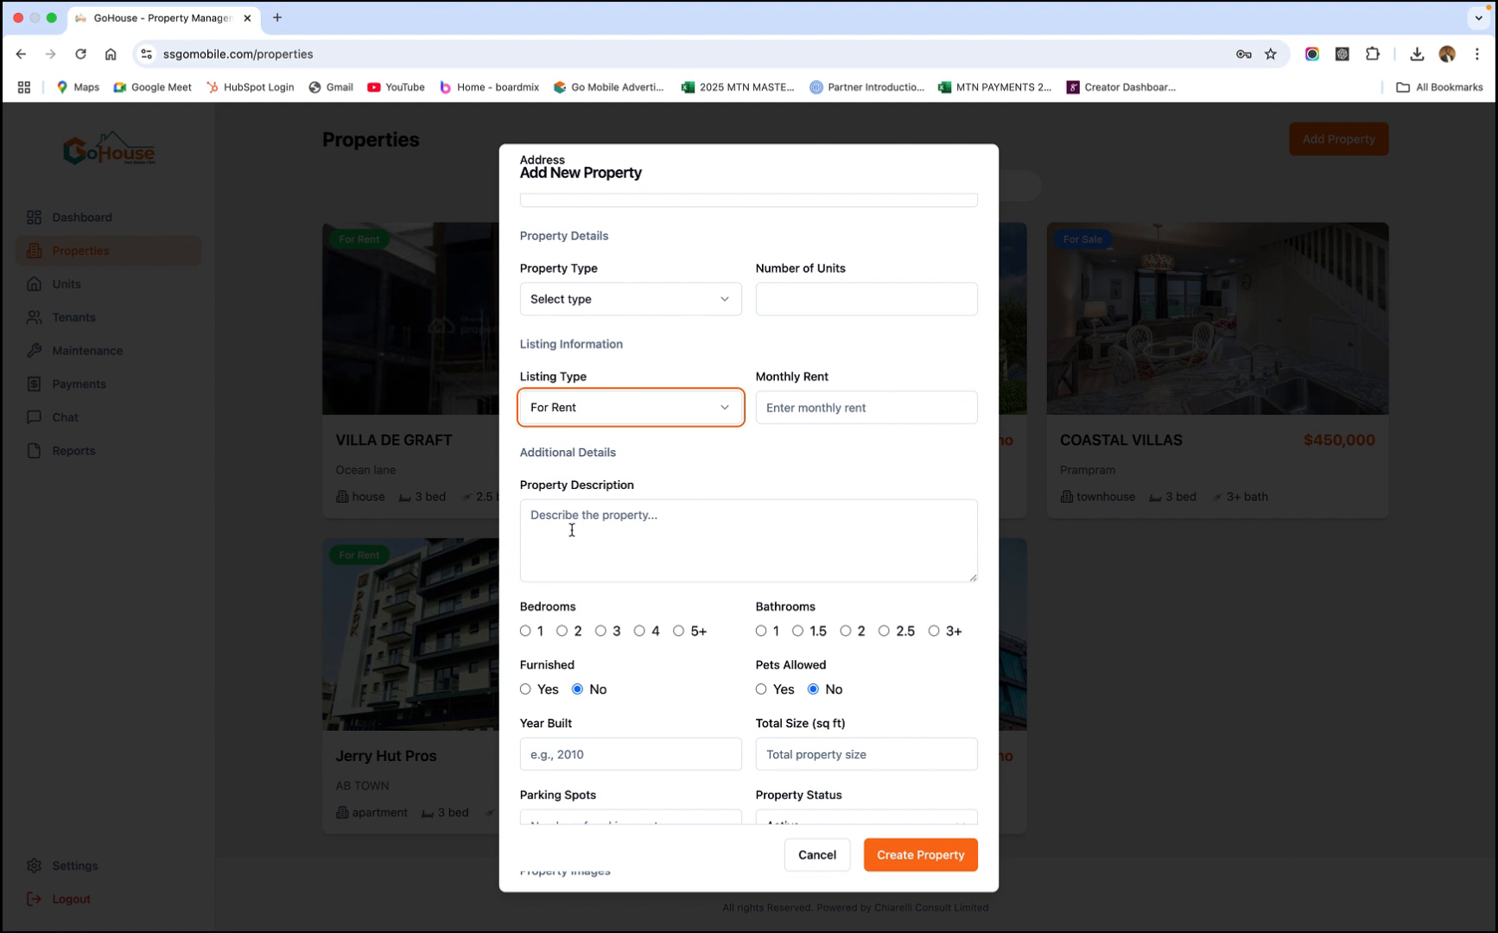
{"action": "left_click", "coordinate": [551, 505]}
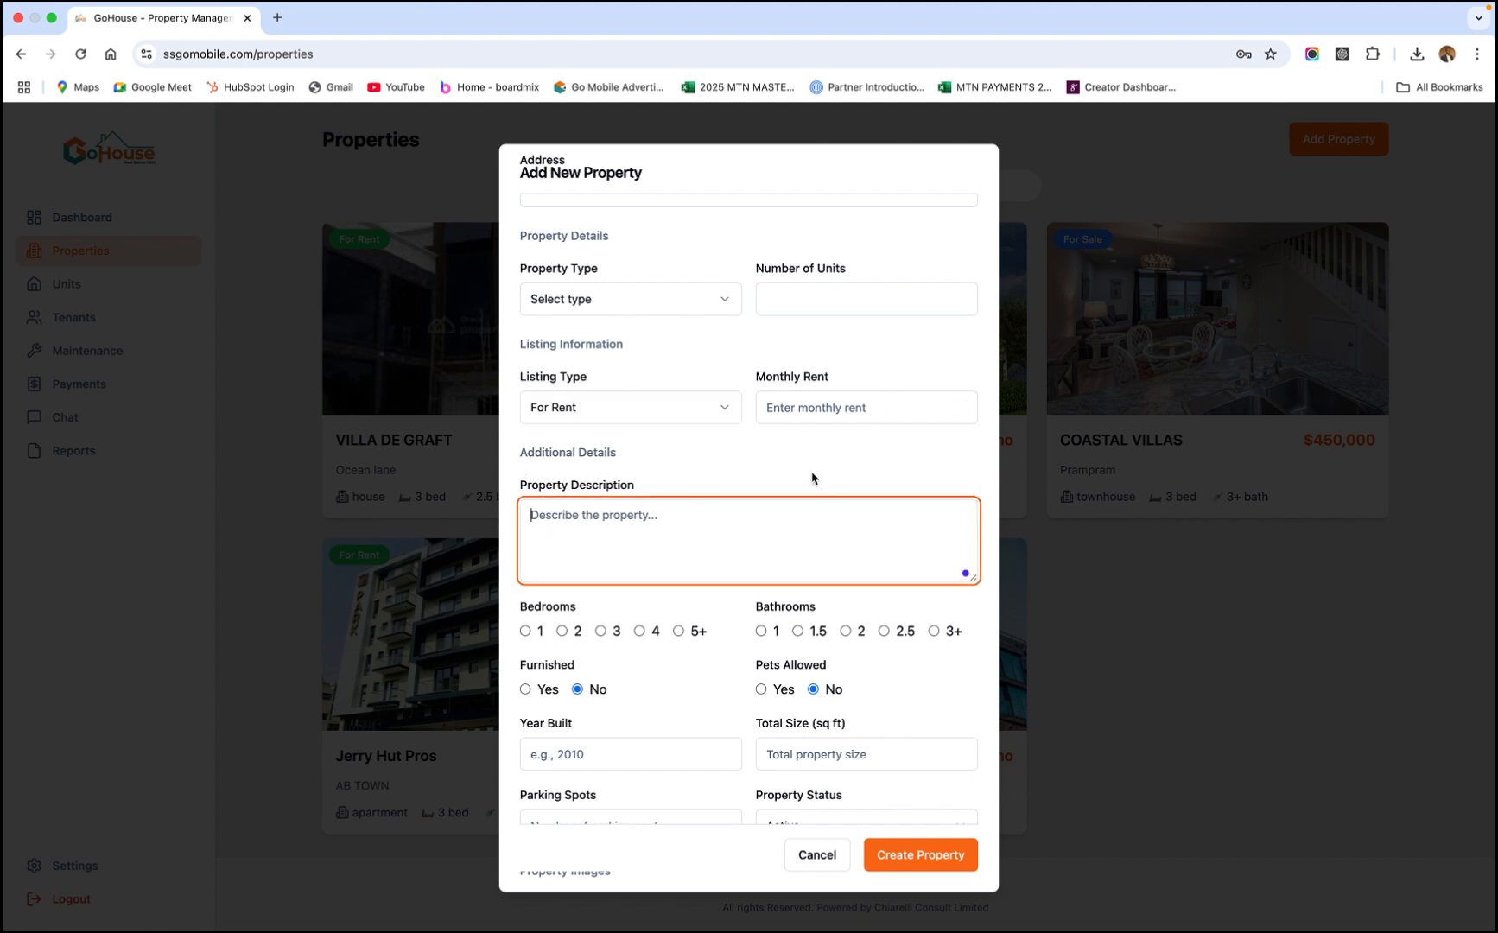
Review the new property form's year built, size, parking, status options and image fields, and cancel without creating the property.
{"action": "scroll", "coordinate": [812, 477], "scroll_direction": "down", "scroll_amount": 2}
{"action": "scroll", "coordinate": [812, 477], "scroll_direction": "down", "scroll_amount": 1}
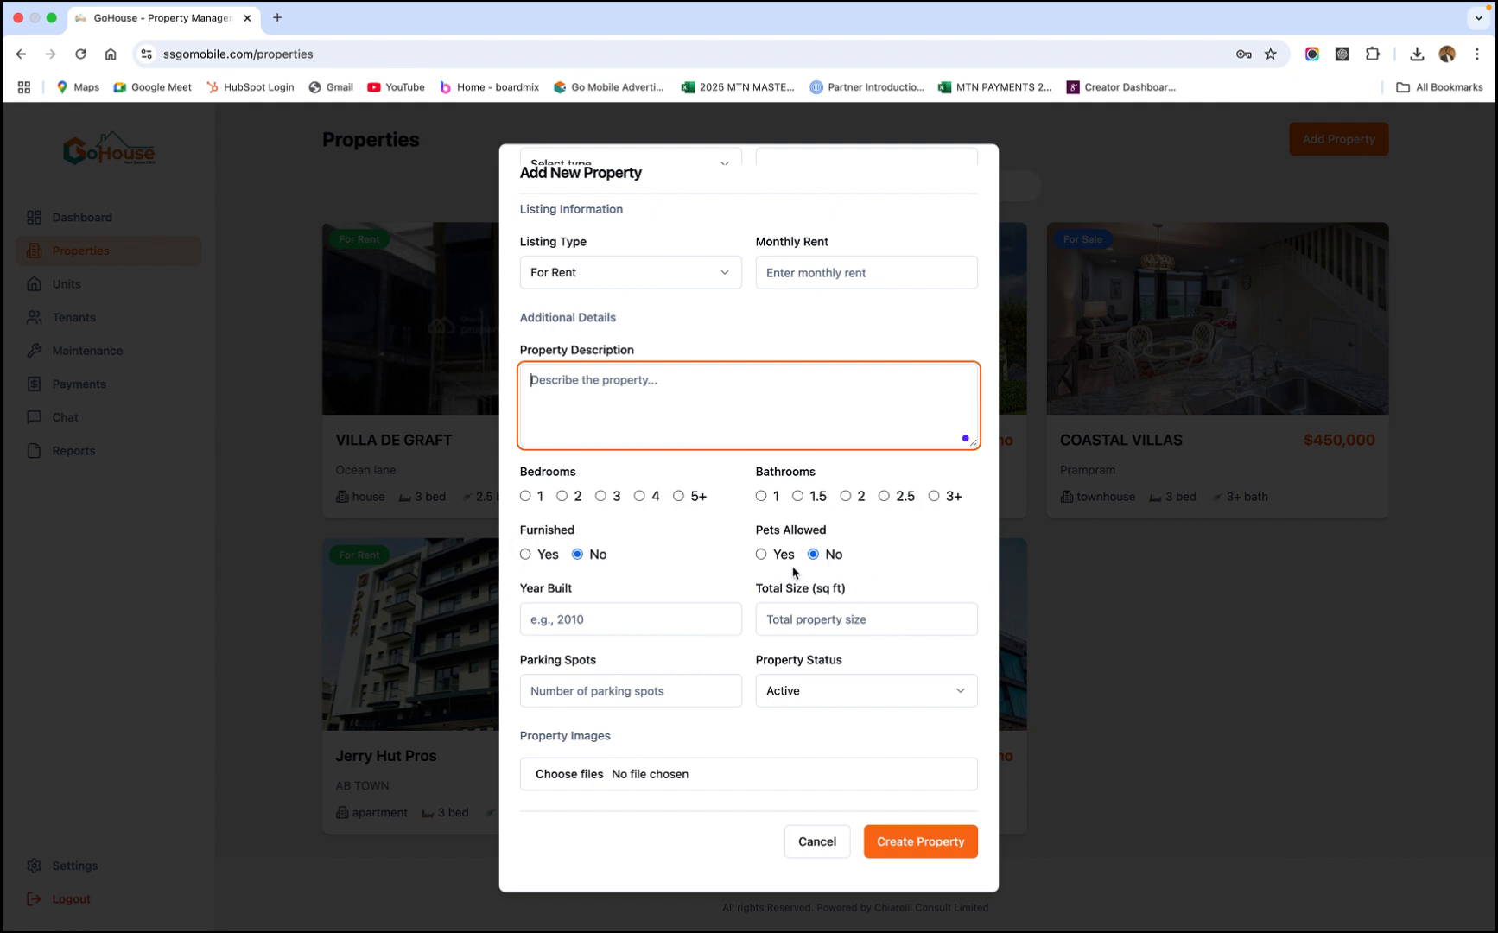
{"action": "left_click", "coordinate": [565, 624]}
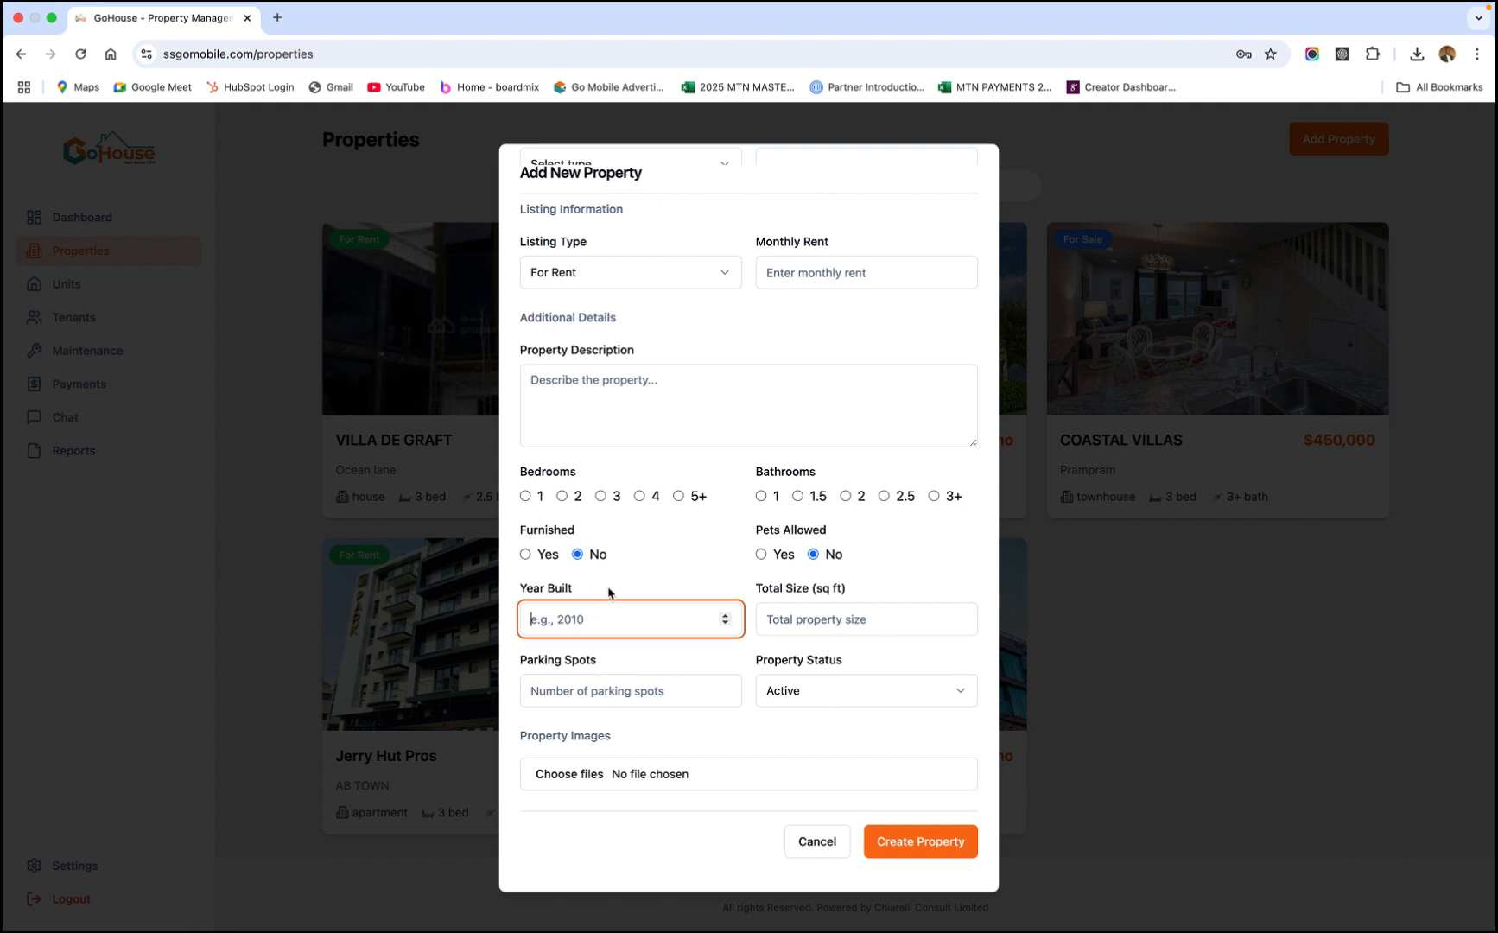
{"action": "left_click", "coordinate": [821, 617]}
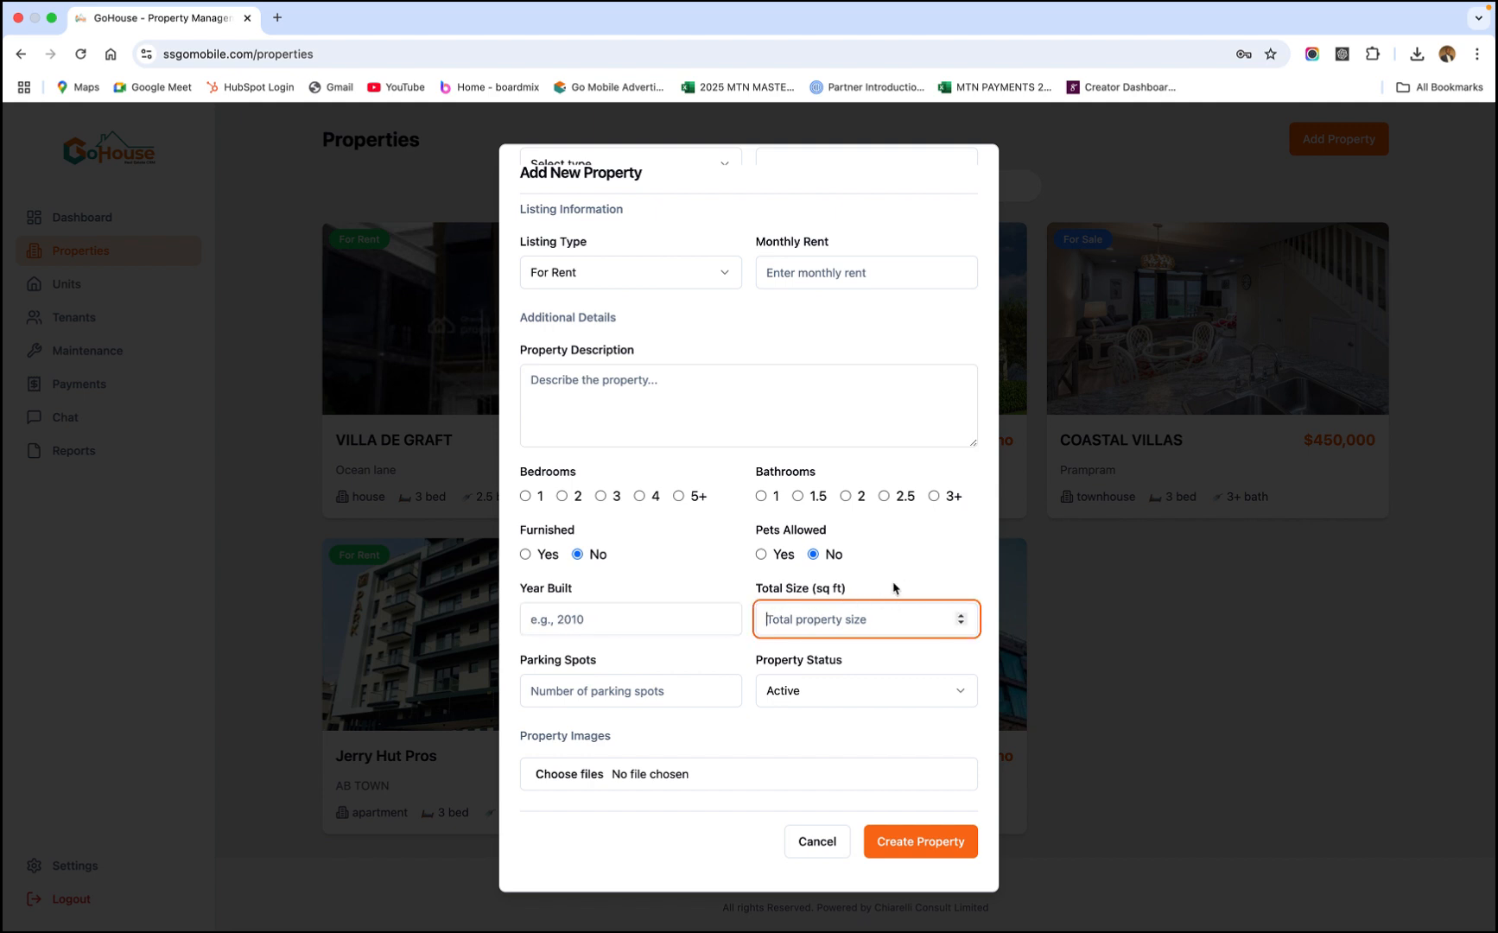
{"action": "left_click", "coordinate": [577, 691]}
{"action": "left_click", "coordinate": [802, 692]}
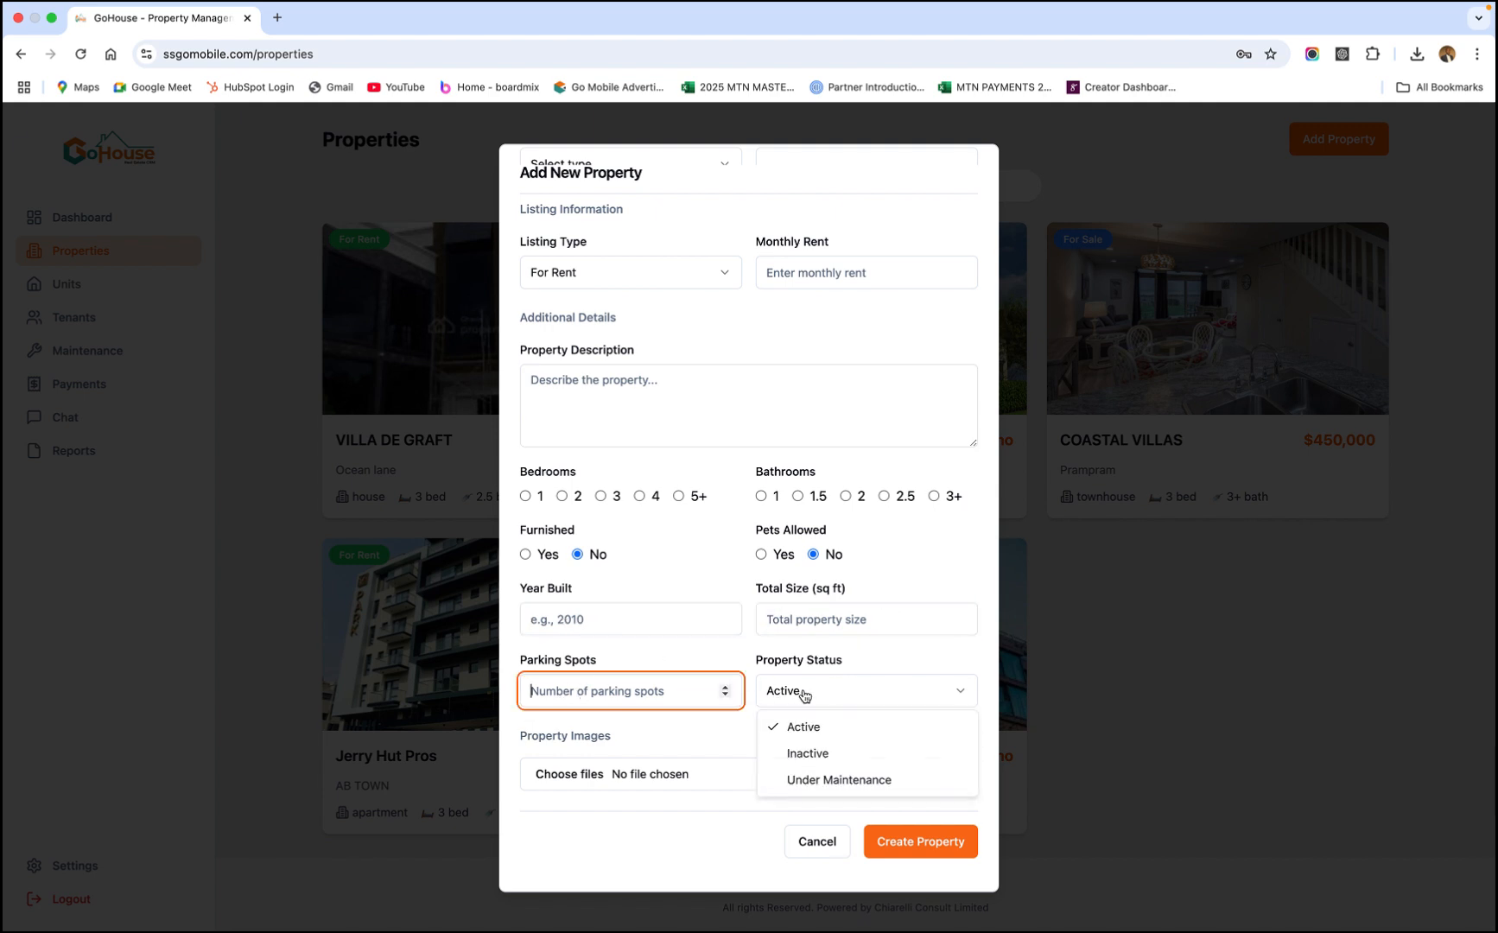
{"action": "left_click", "coordinate": [852, 696]}
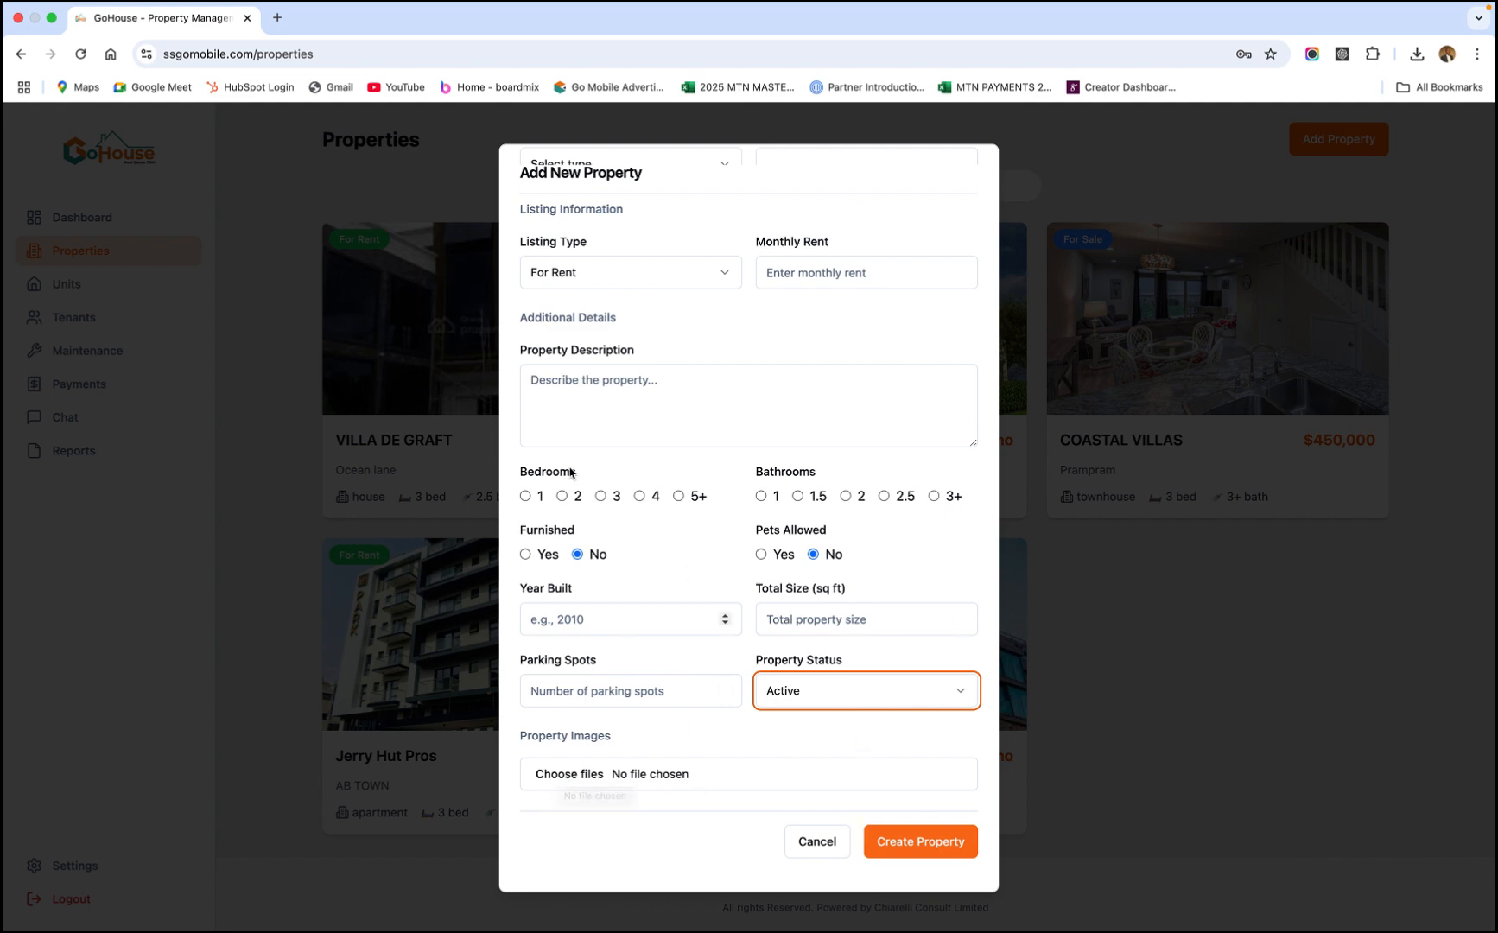
{"action": "left_click", "coordinate": [816, 842]}
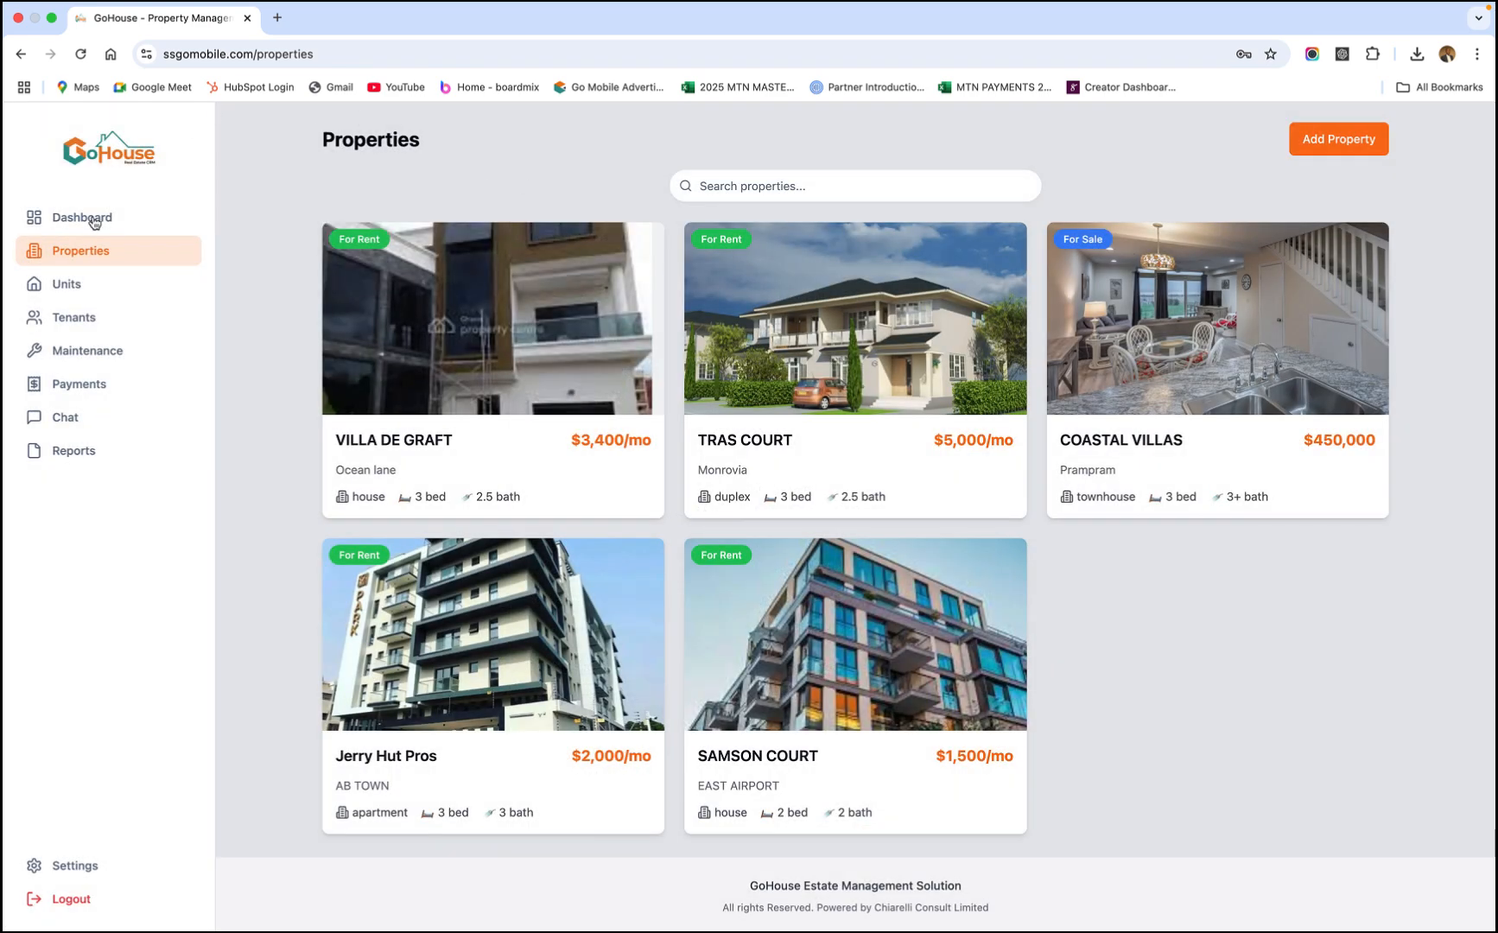
View the units of all properties filtered by Vacant, Occupied and Maintenance status in turn, and restore the filter to All Status.
{"action": "left_click", "coordinate": [70, 288]}
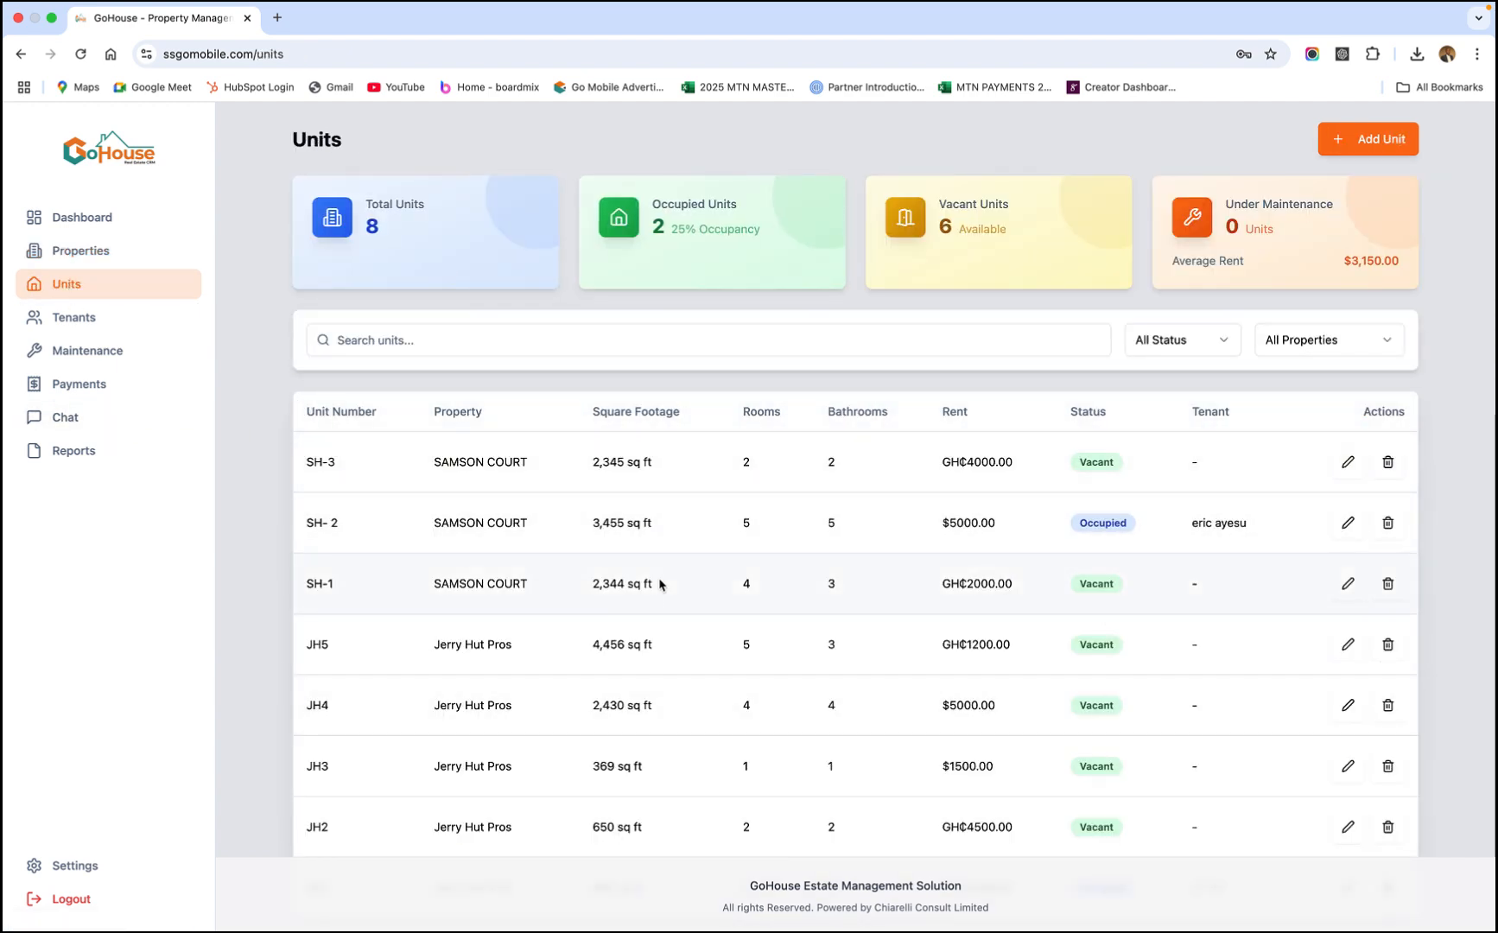
{"action": "scroll", "coordinate": [659, 584], "scroll_direction": "down", "scroll_amount": 2}
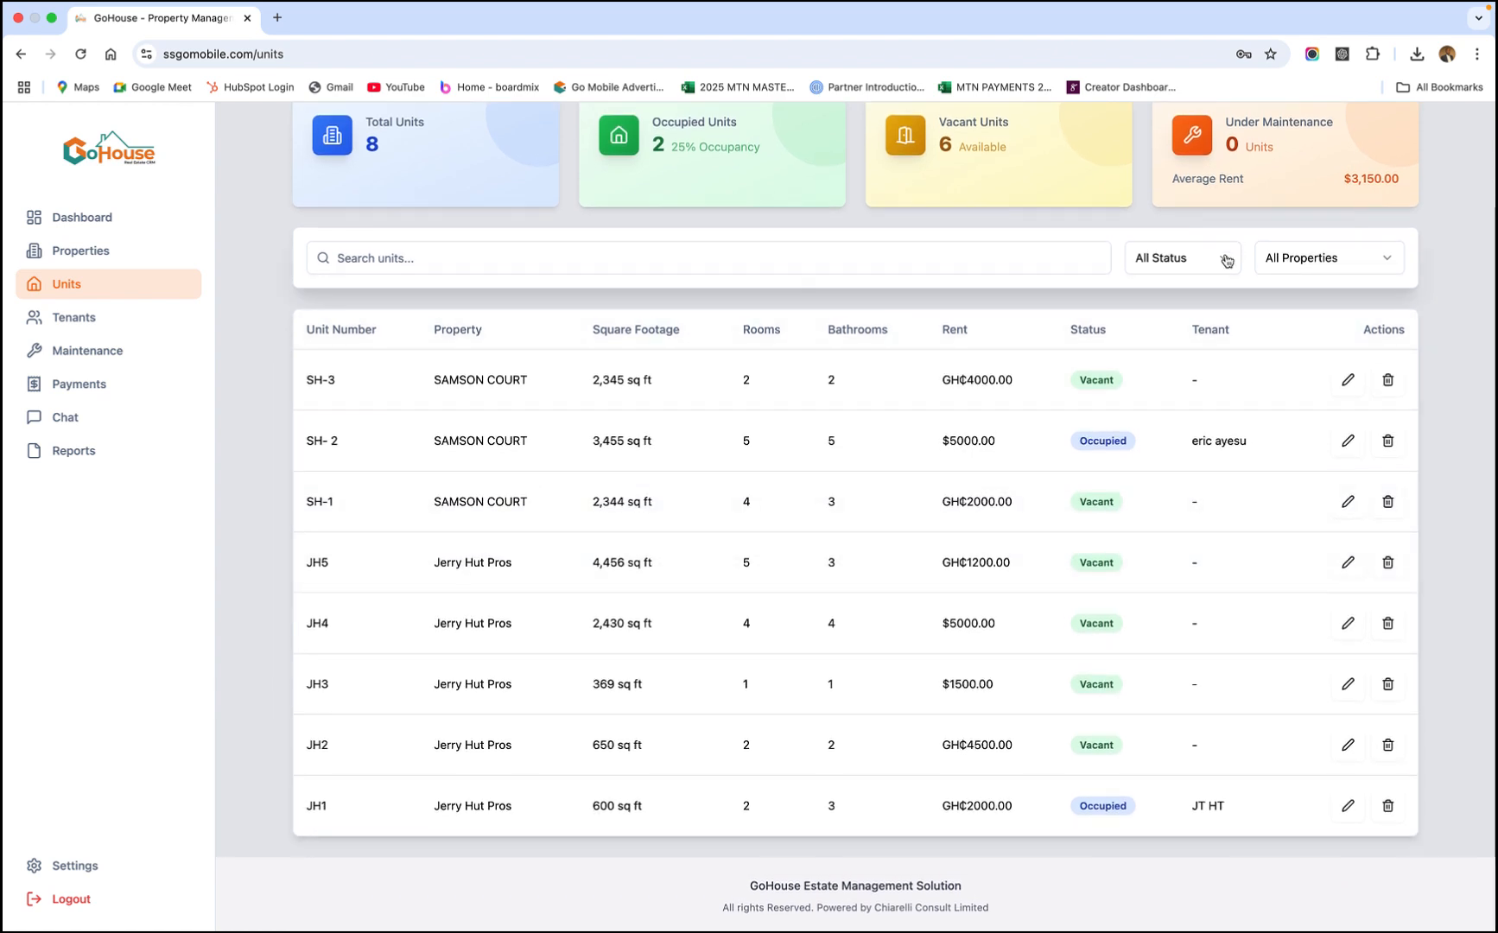
{"action": "left_click", "coordinate": [1225, 256]}
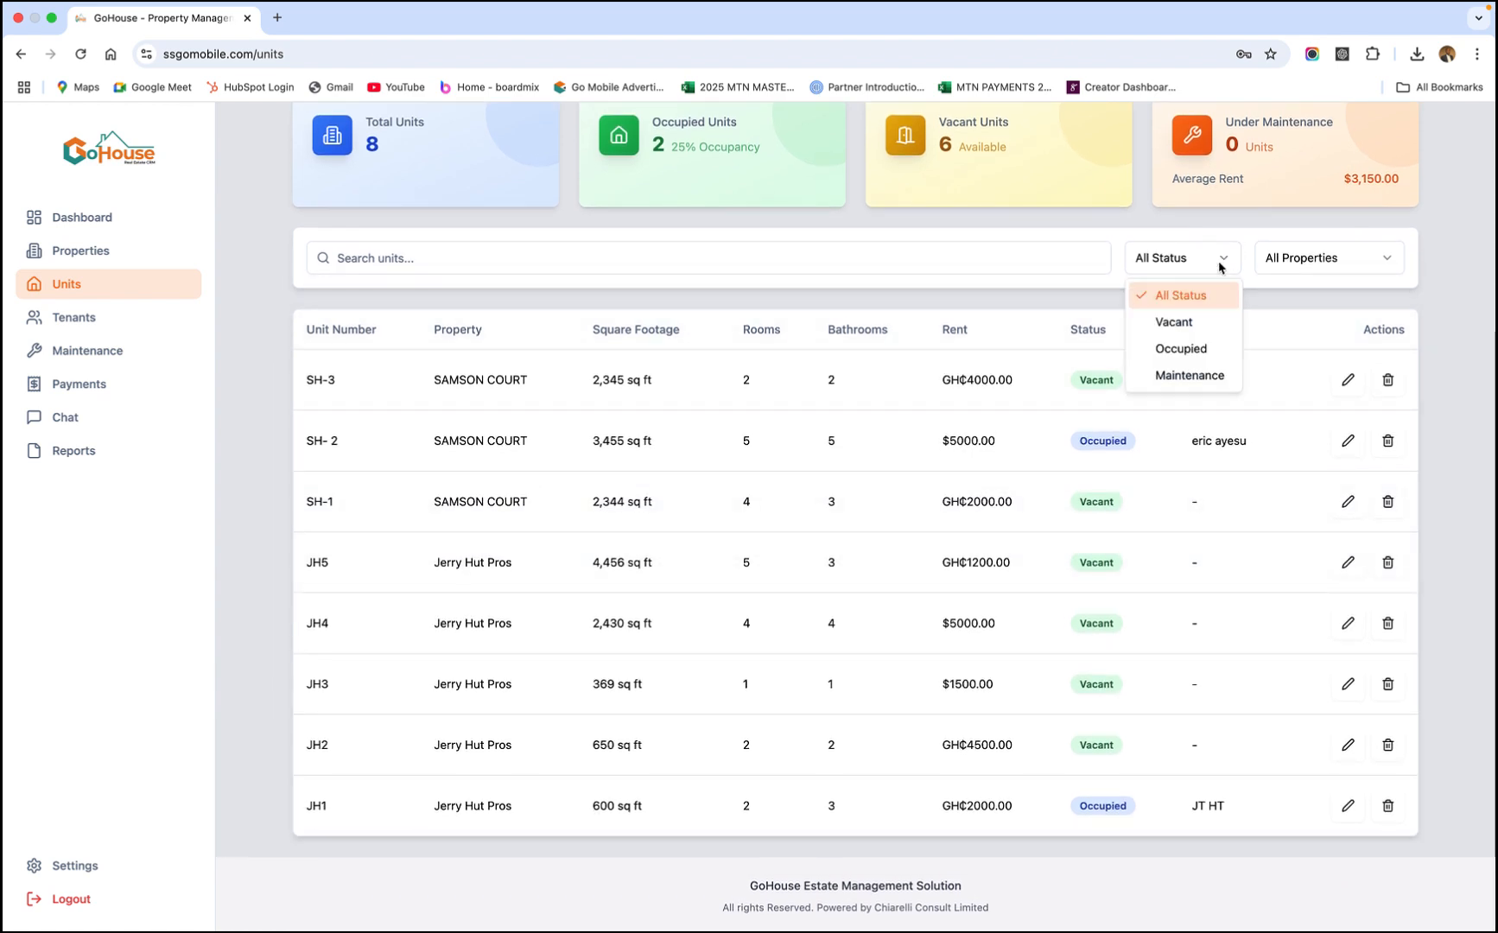
{"action": "left_click", "coordinate": [1185, 322]}
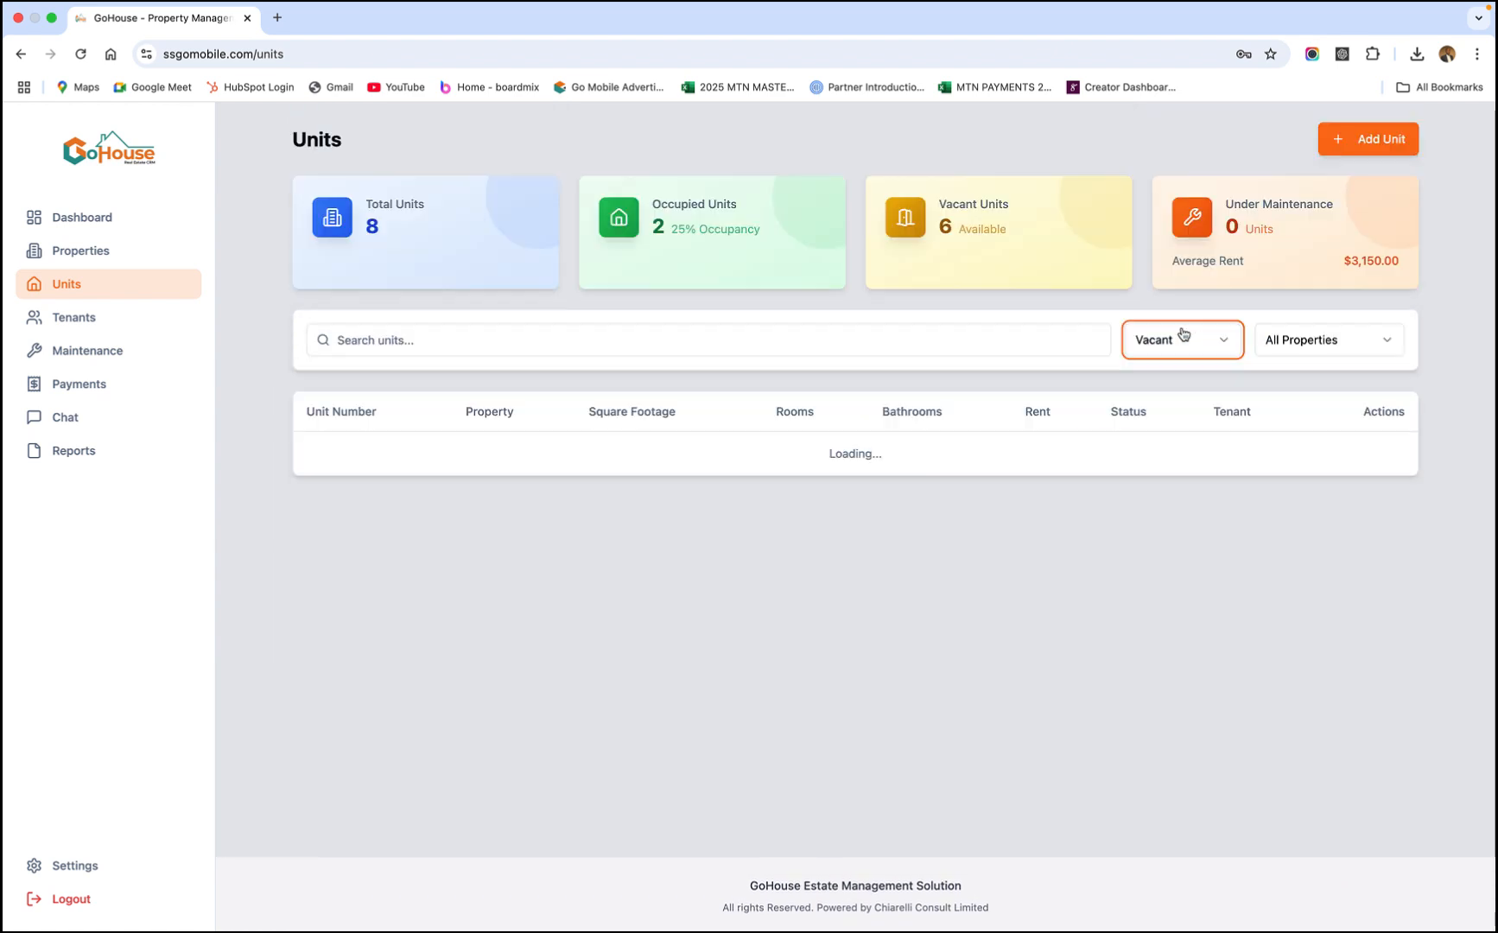
{"action": "left_click", "coordinate": [1231, 344]}
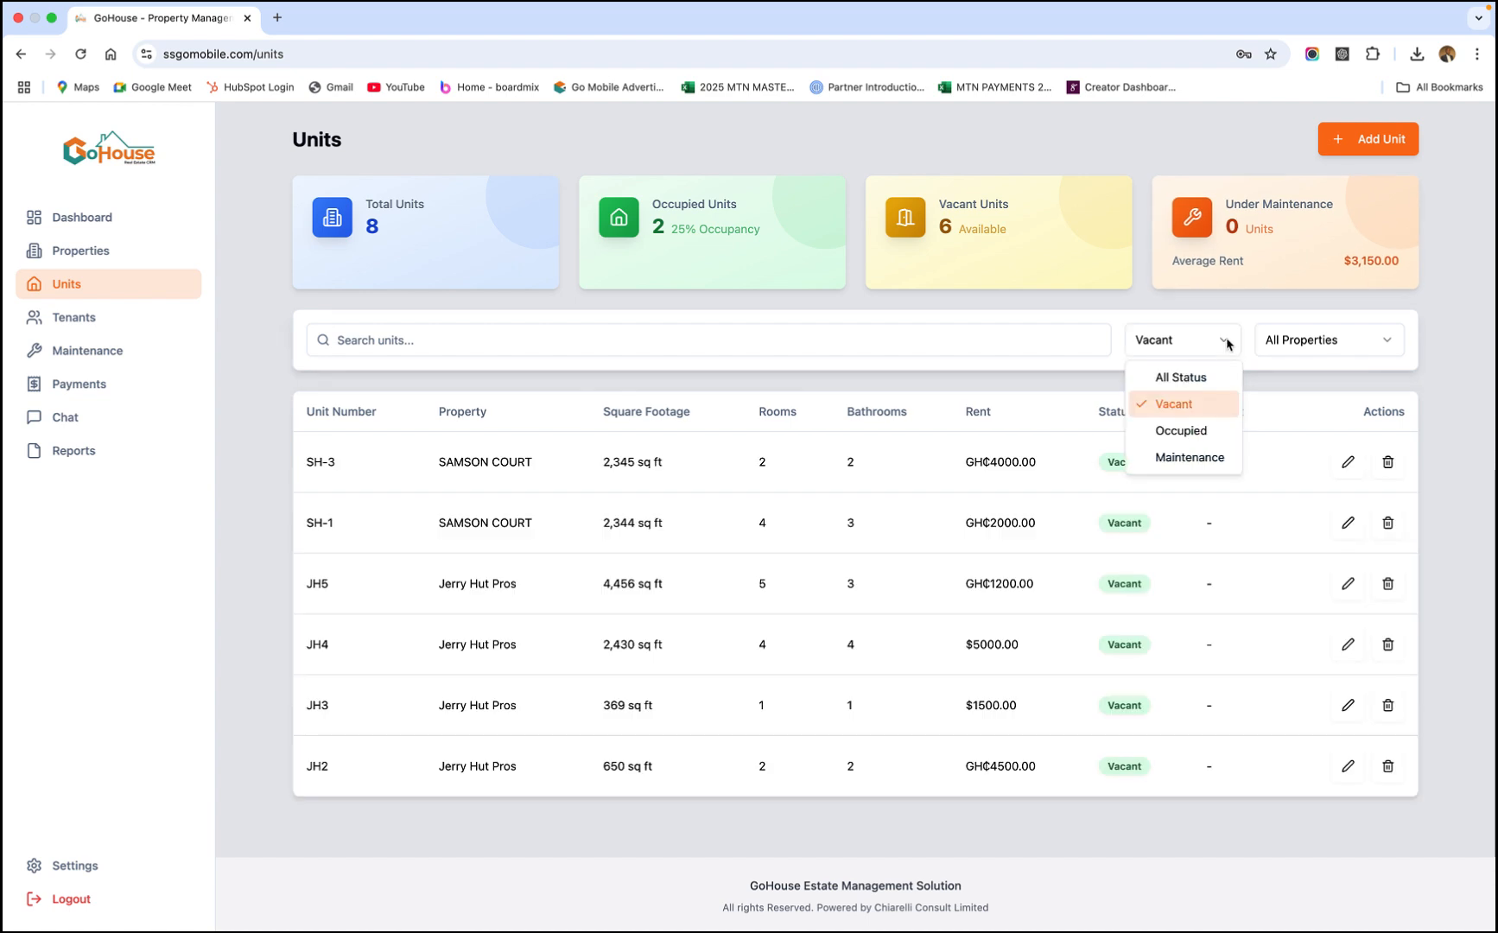
{"action": "left_click", "coordinate": [1176, 438]}
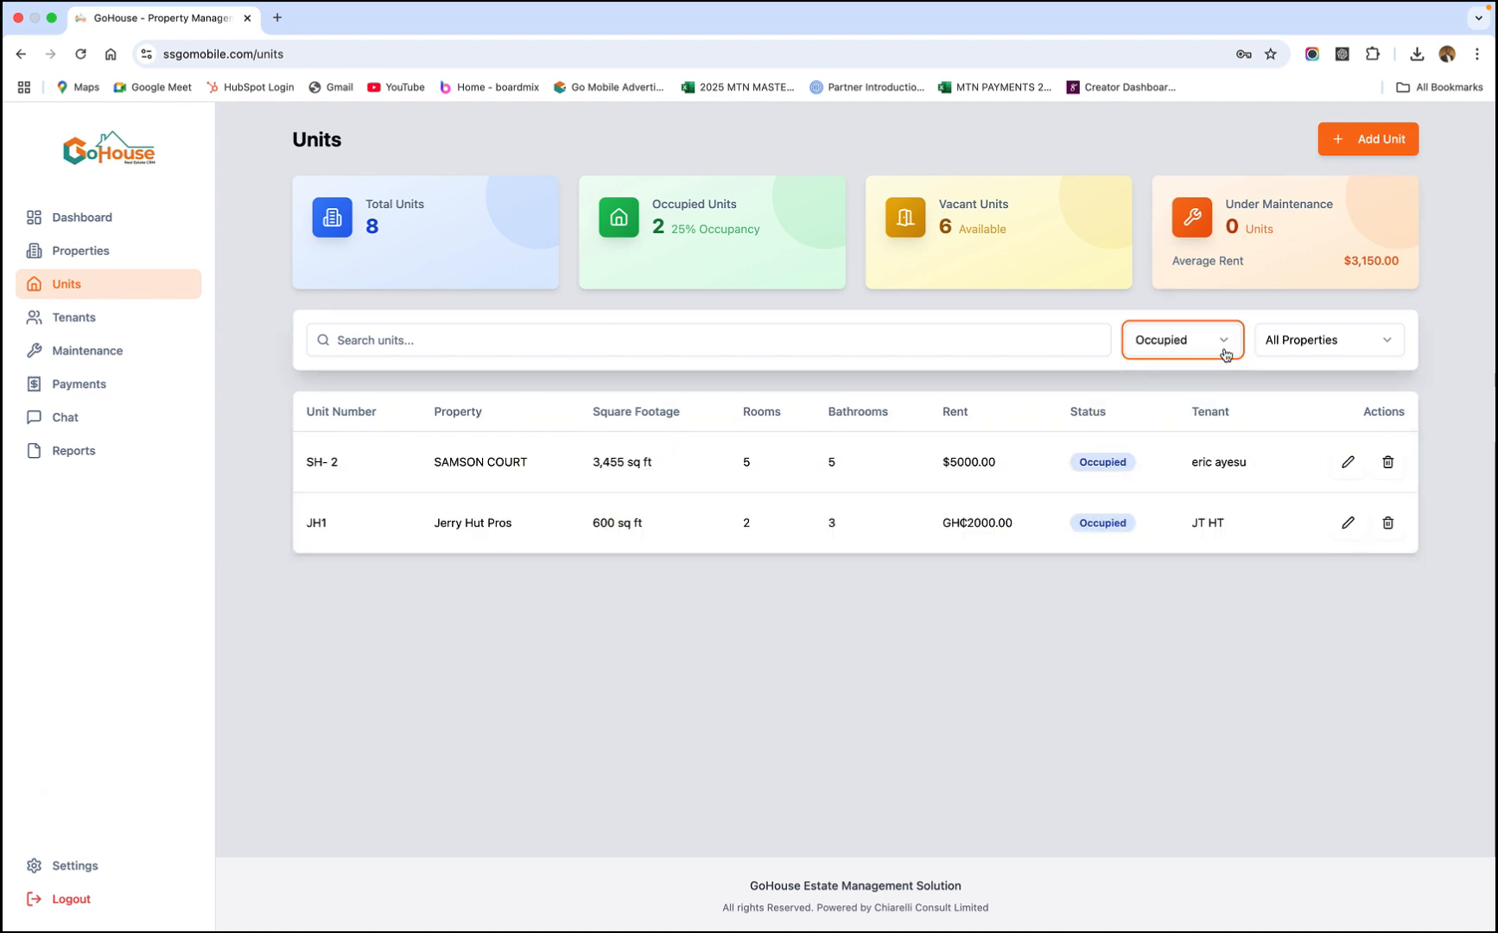
{"action": "left_click", "coordinate": [1224, 350]}
{"action": "left_click", "coordinate": [1174, 459]}
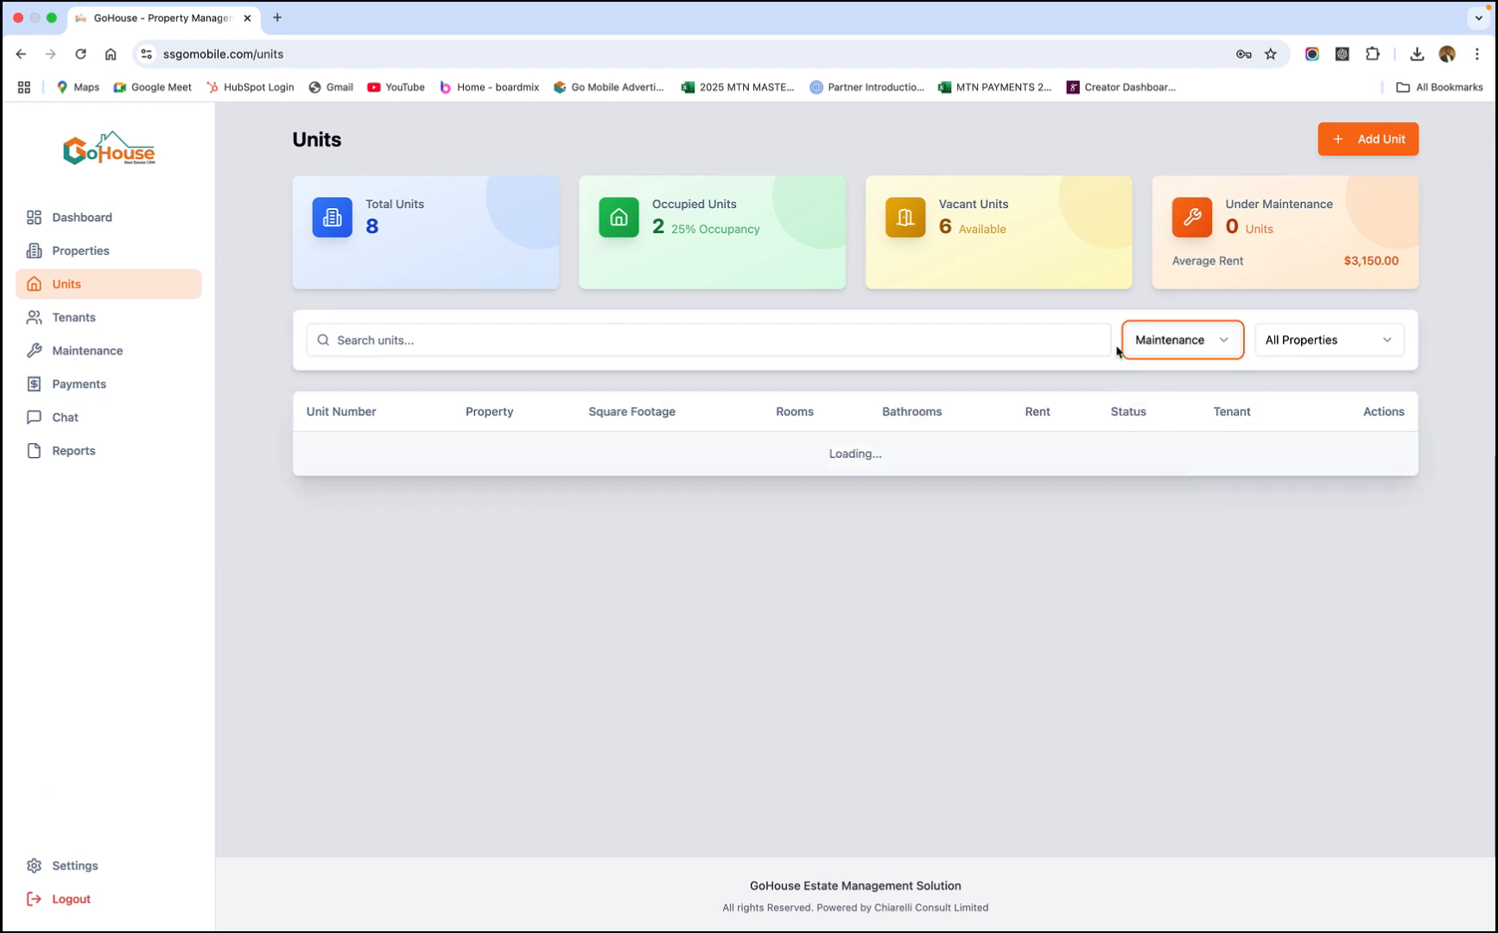
{"action": "left_click", "coordinate": [1218, 343]}
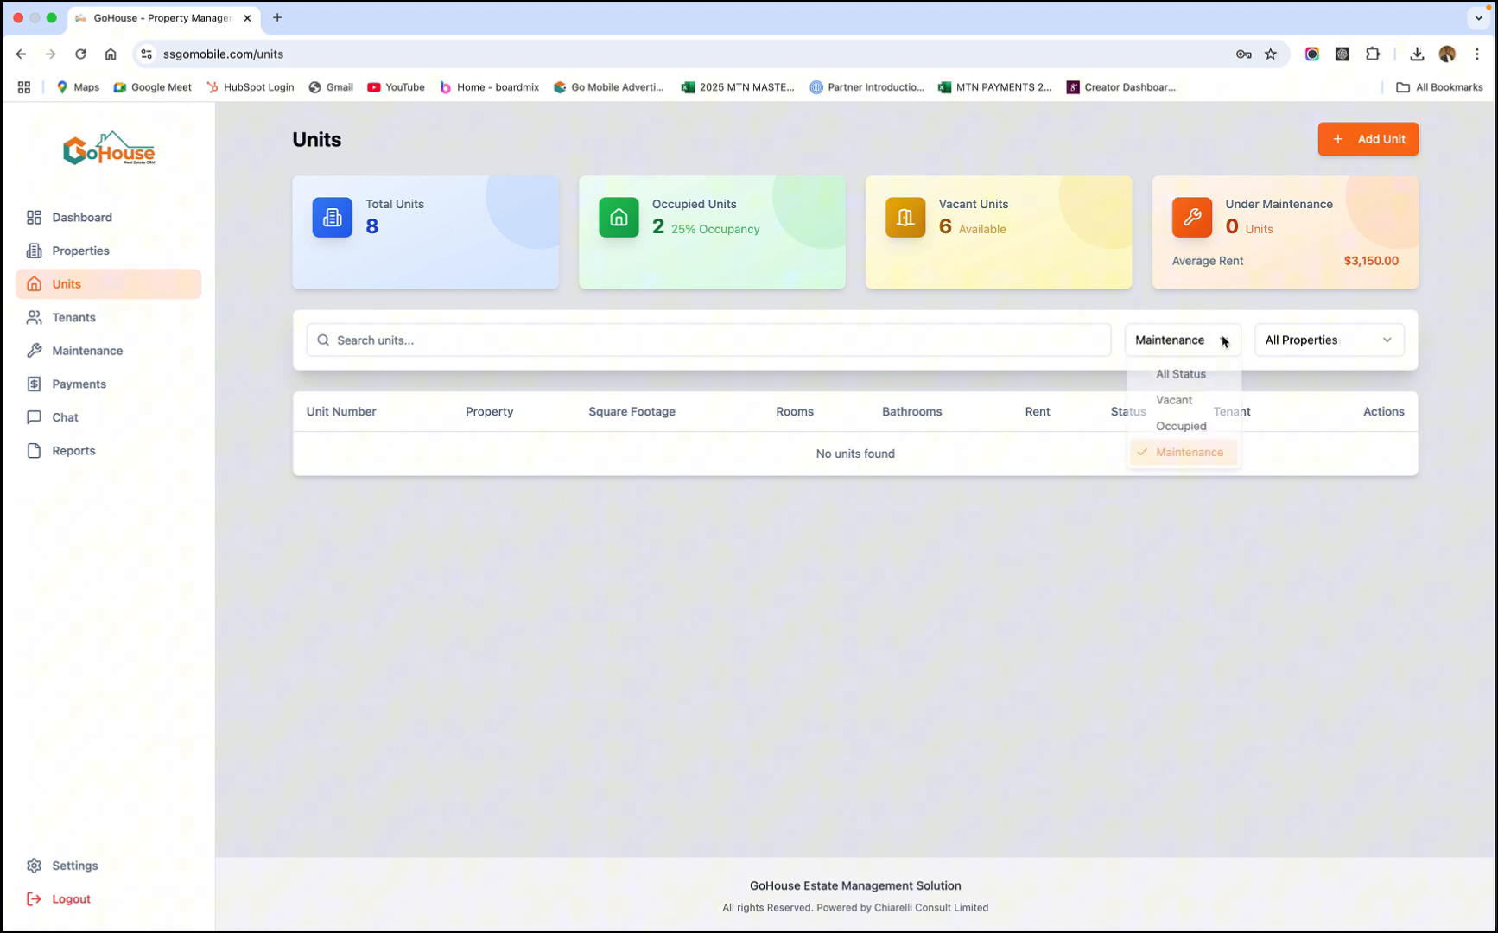
{"action": "left_click", "coordinate": [1171, 377]}
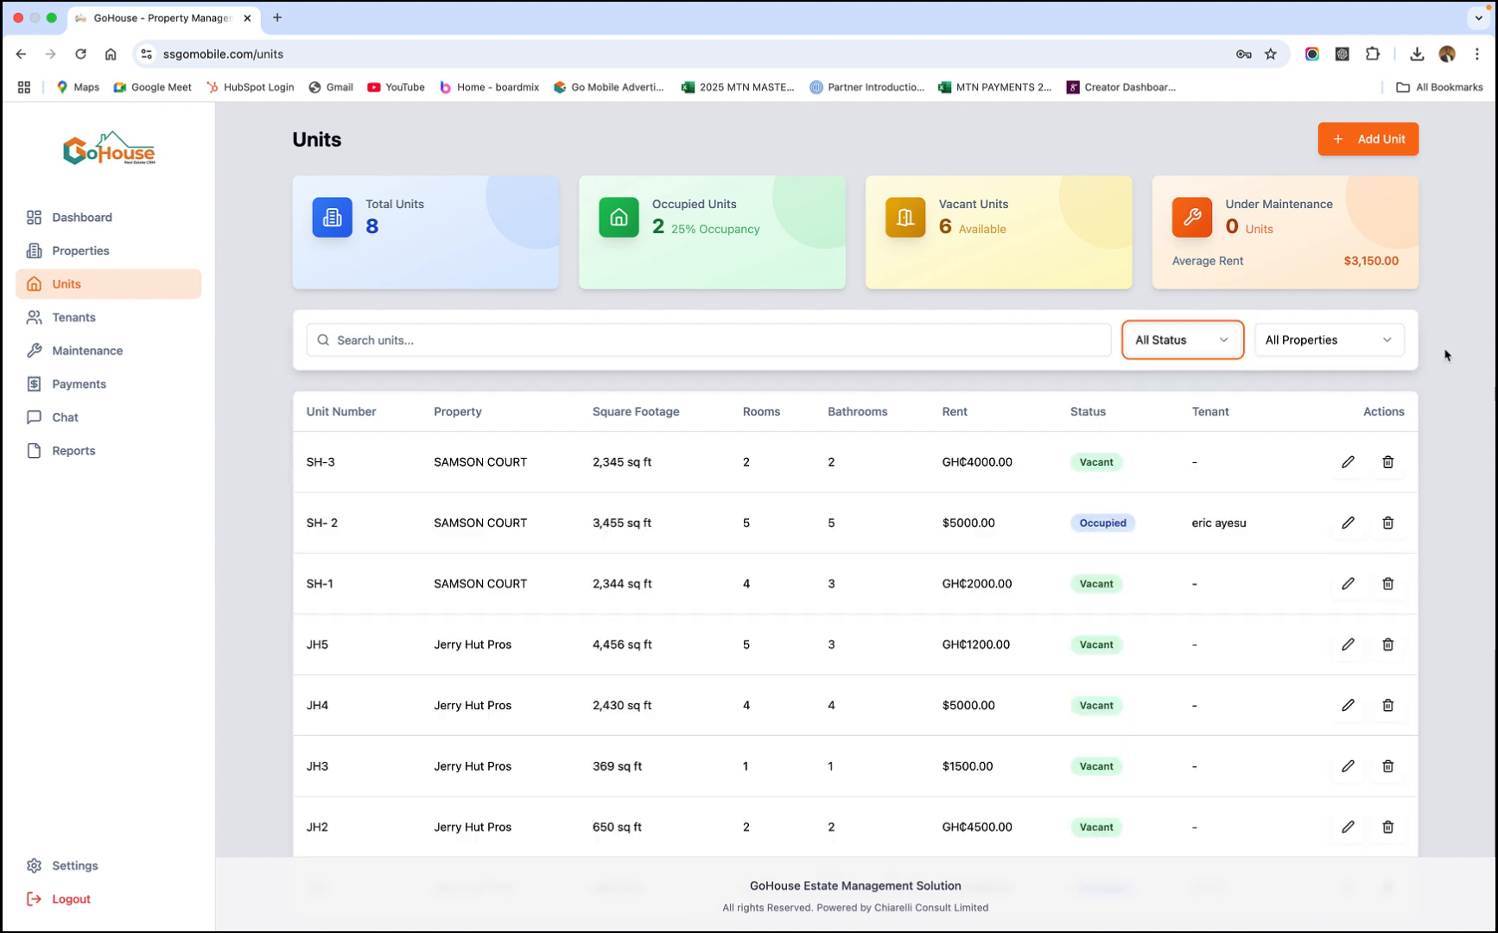
Filter the units list by the property COASTAL VILLAS, check the listed units, and restore the filter to All Properties.
{"action": "left_click", "coordinate": [1384, 344]}
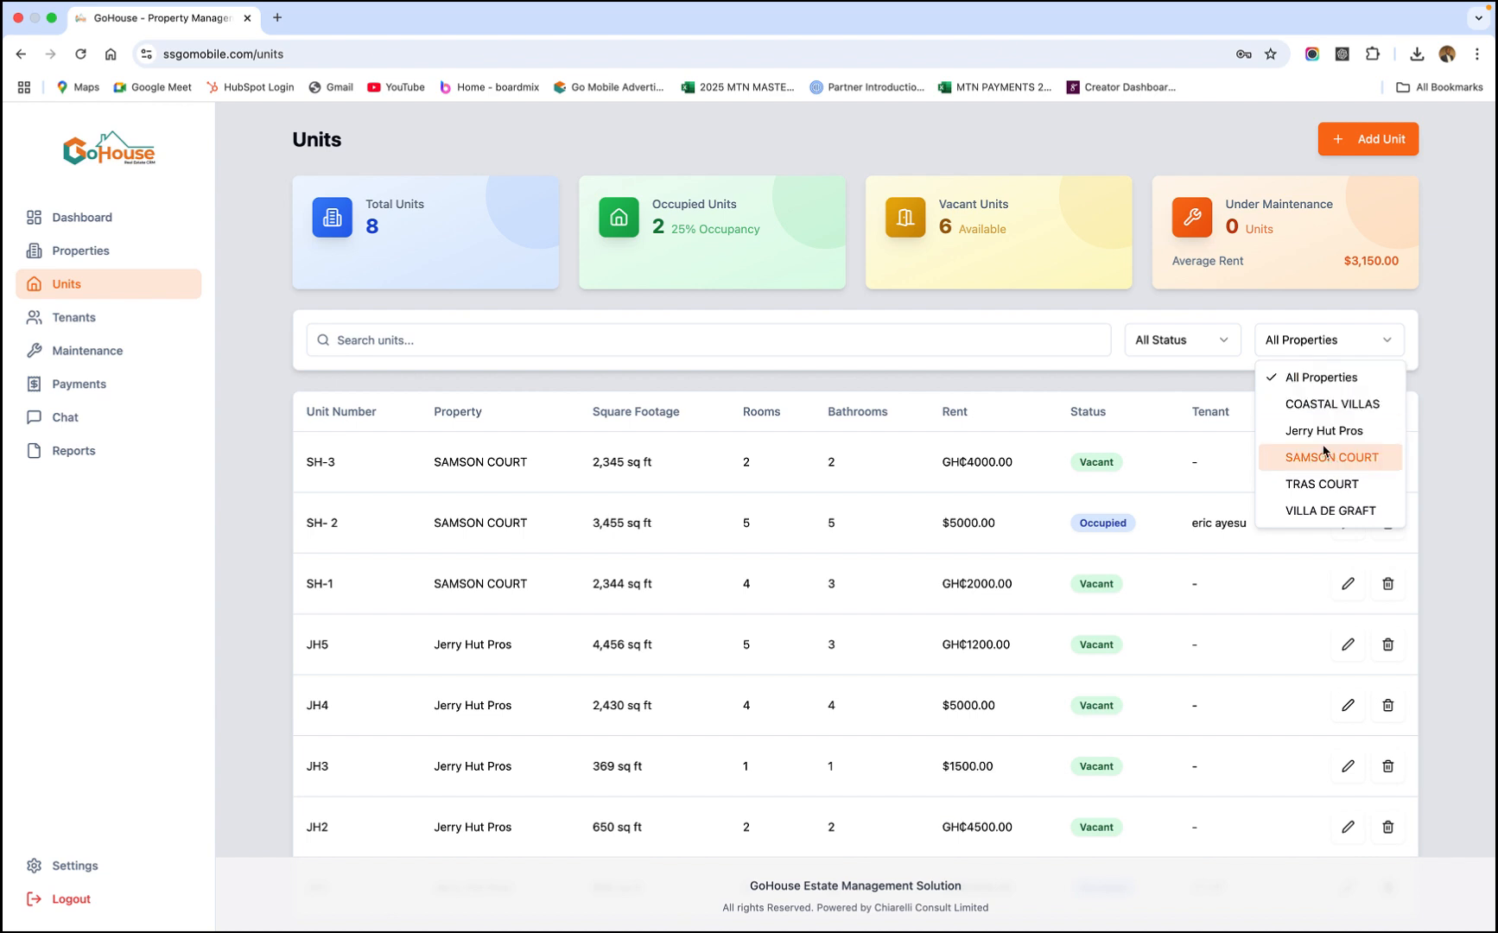
{"action": "left_click", "coordinate": [1333, 405]}
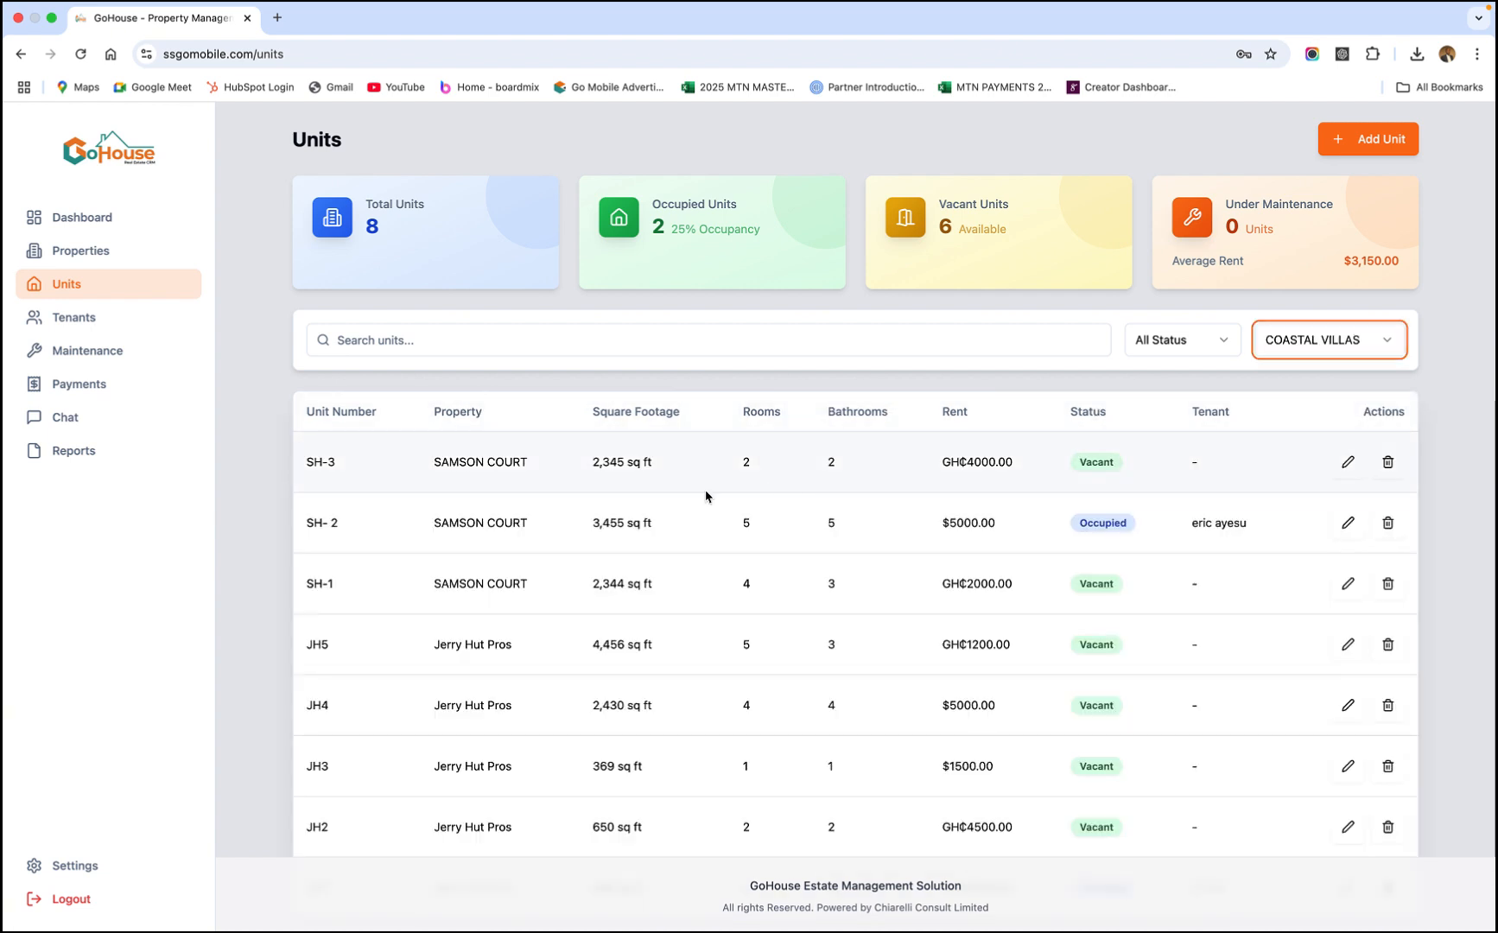
{"action": "scroll", "coordinate": [934, 570], "scroll_direction": "down", "scroll_amount": 2}
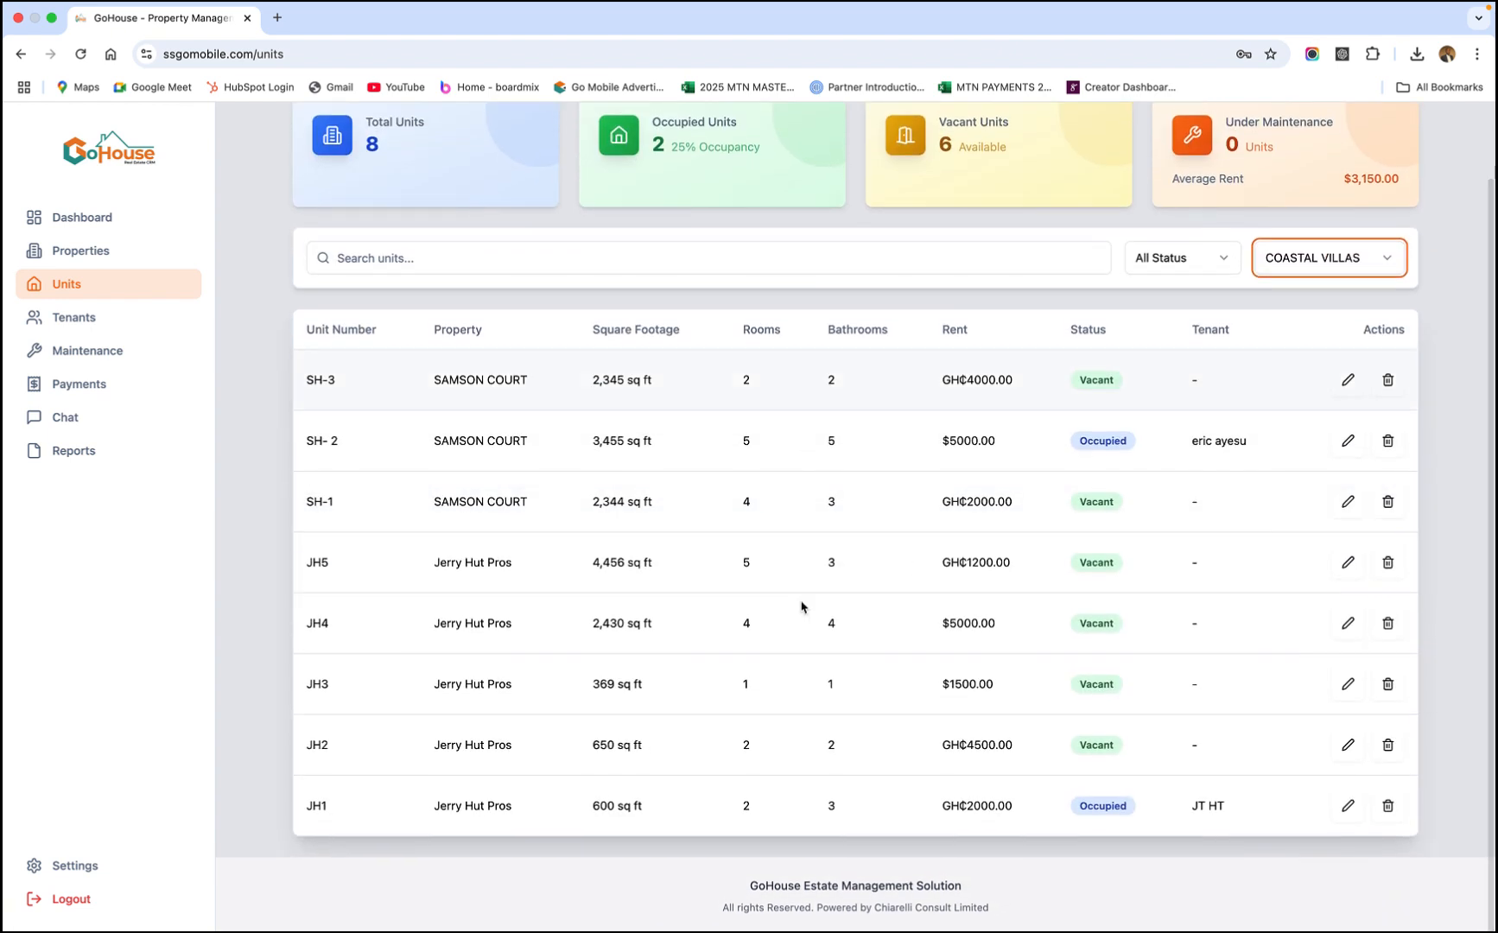
{"action": "left_click", "coordinate": [1389, 257]}
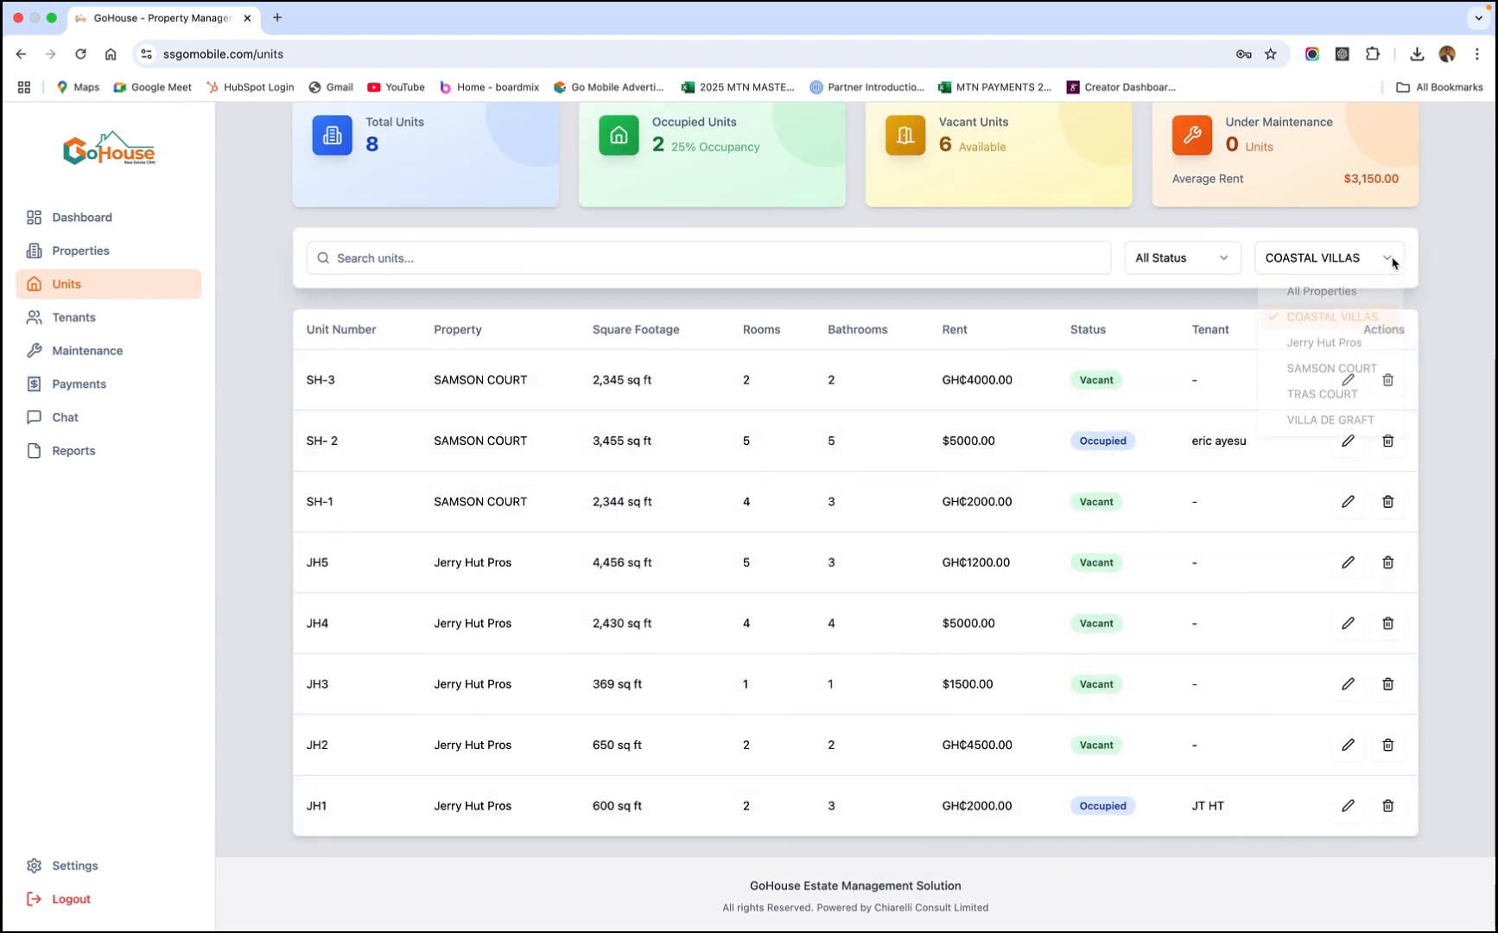
{"action": "left_click", "coordinate": [1322, 296]}
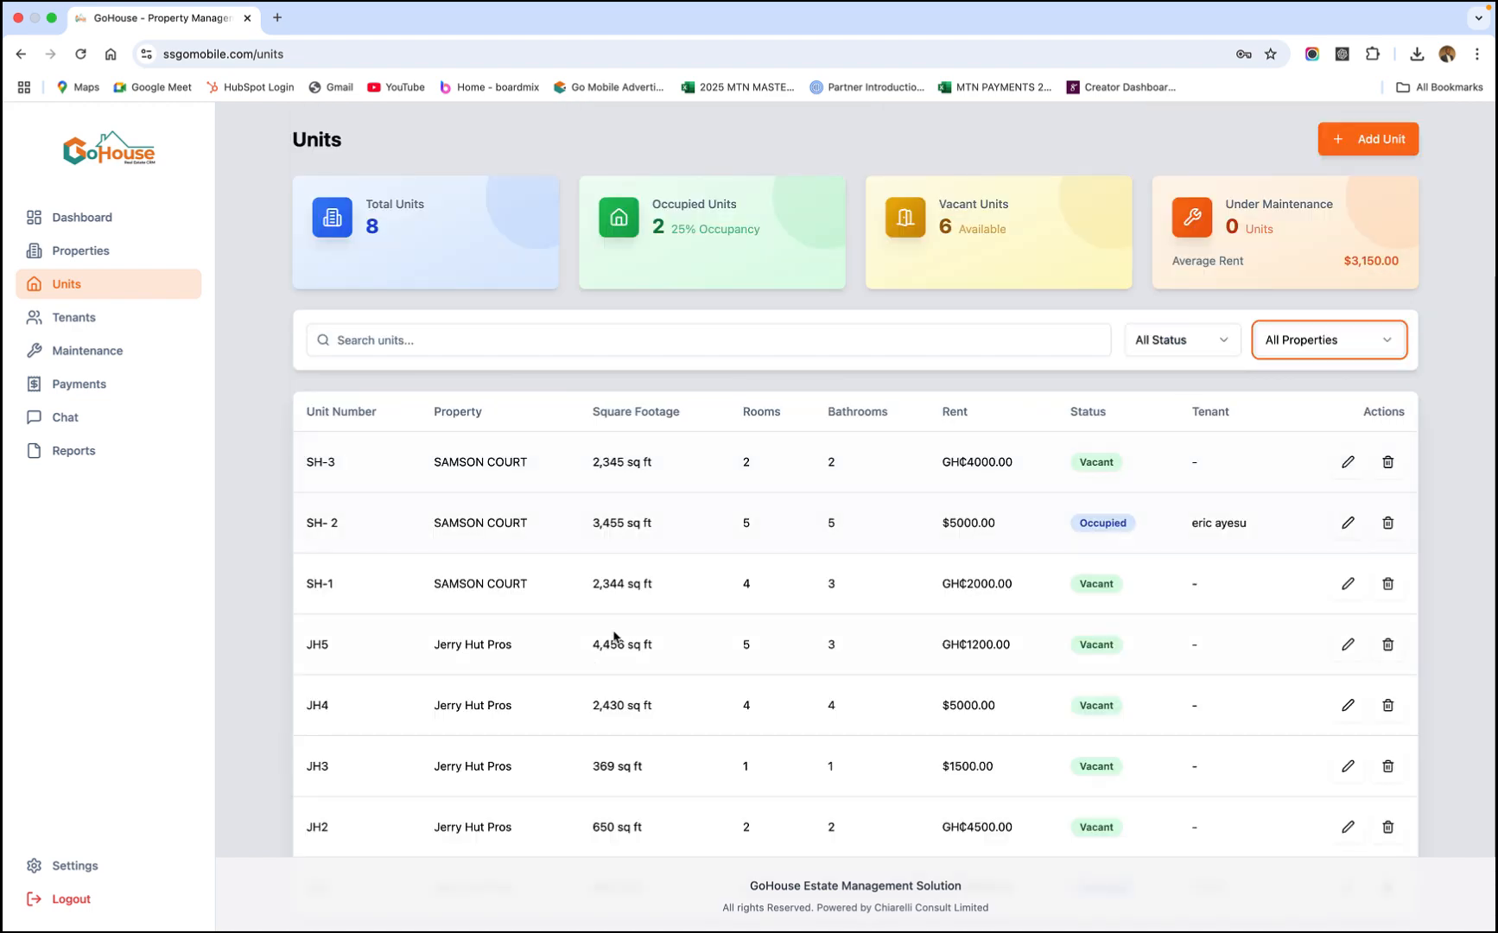
{"action": "scroll", "coordinate": [614, 636], "scroll_direction": "down", "scroll_amount": 2}
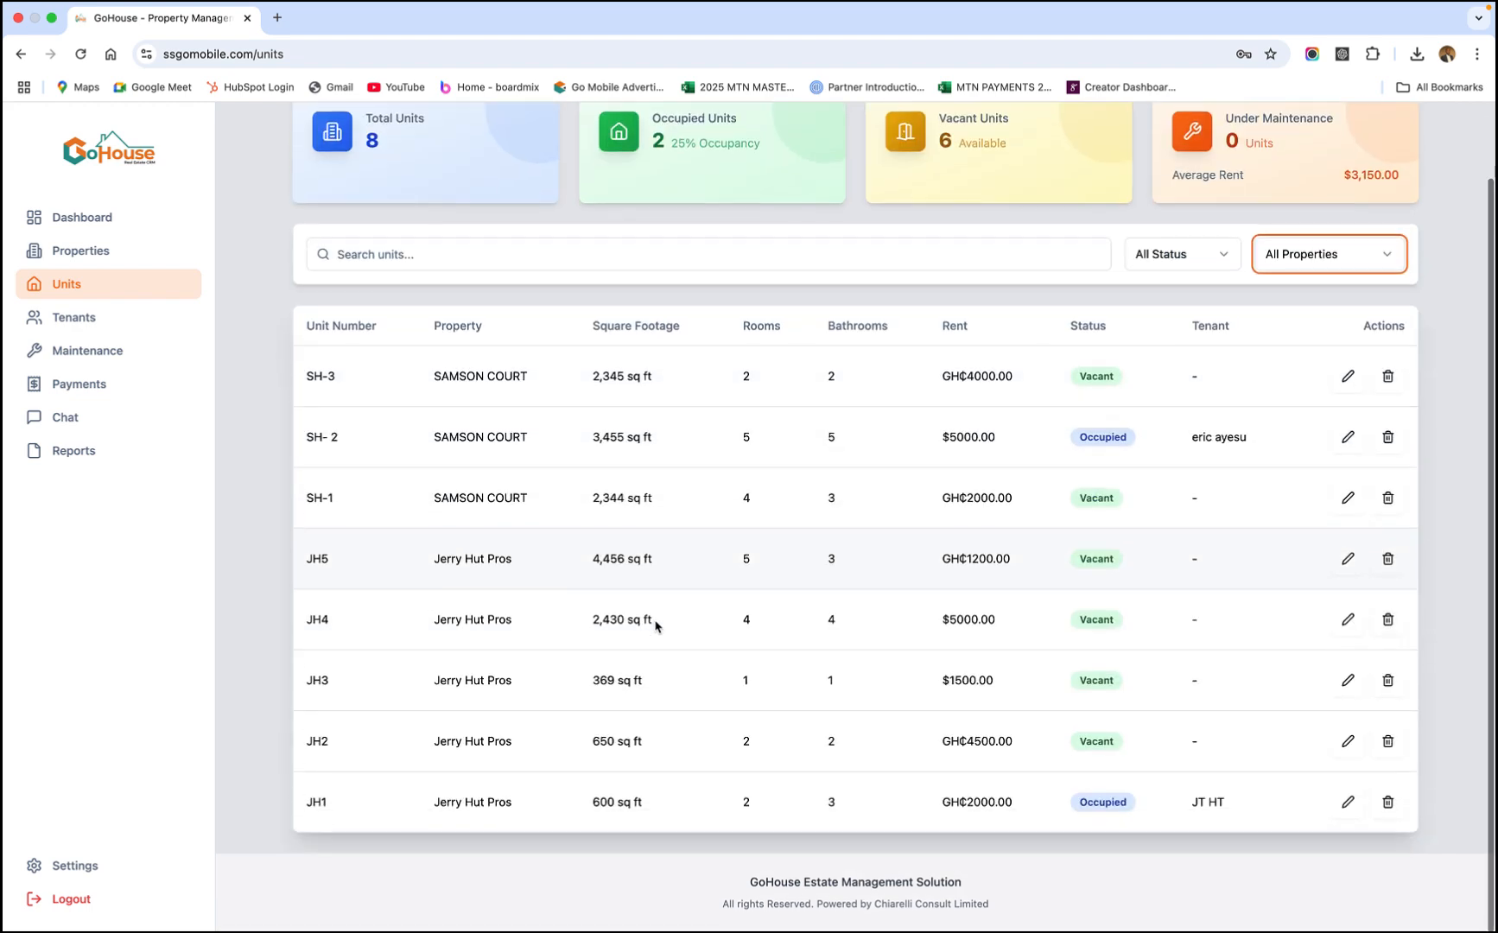
Open unit SH-3 of SAMSON COURT for editing, review its details, and cancel without changing anything.
{"action": "left_click", "coordinate": [1347, 380]}
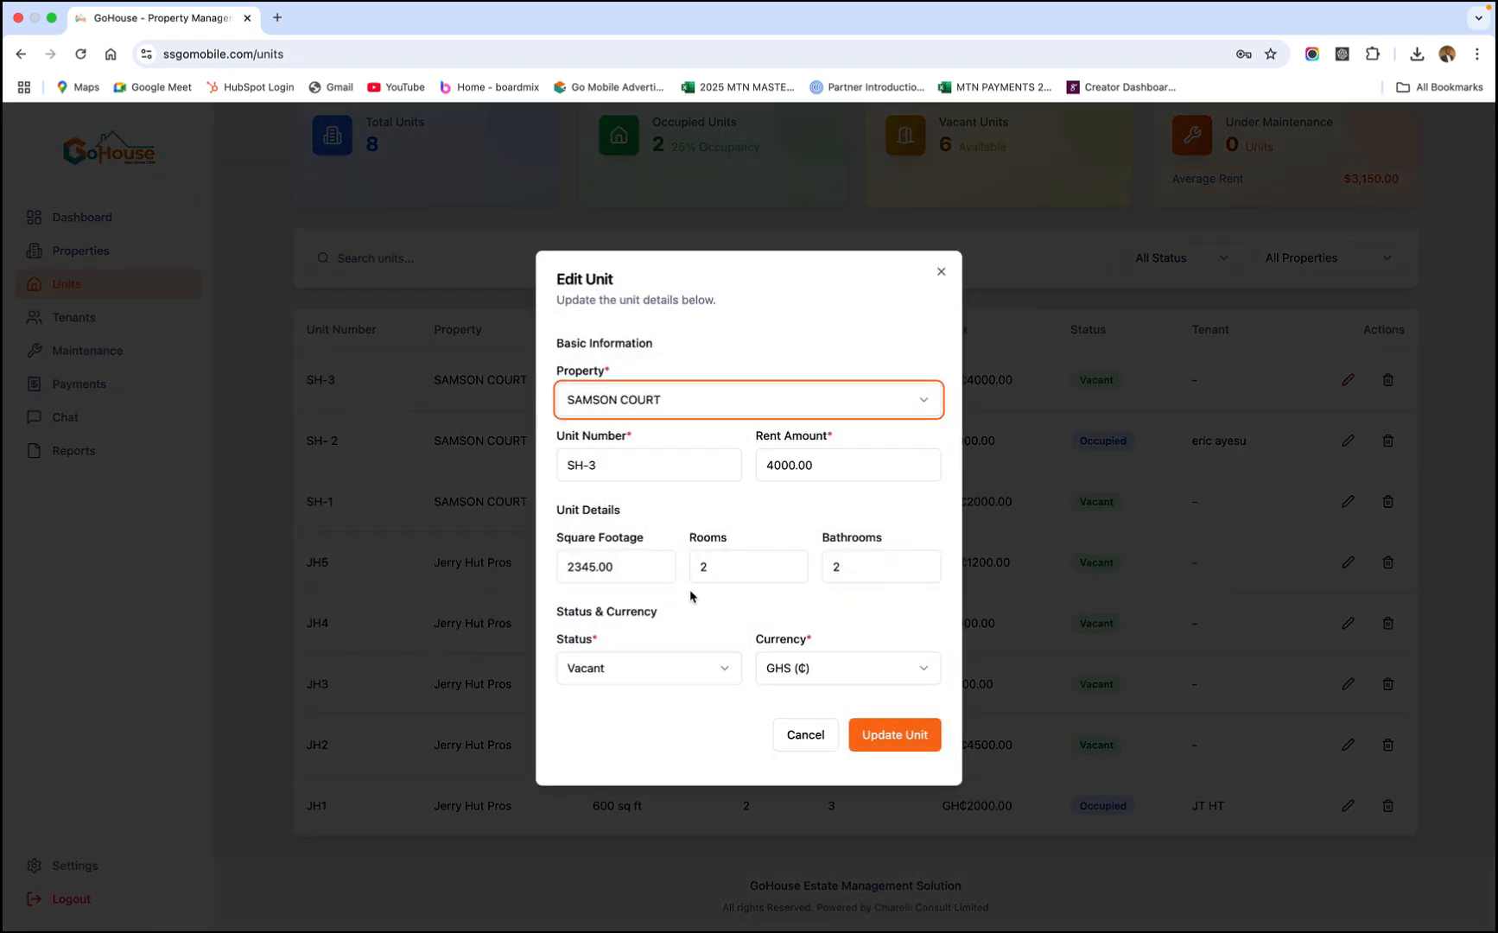
{"action": "left_click", "coordinate": [808, 738]}
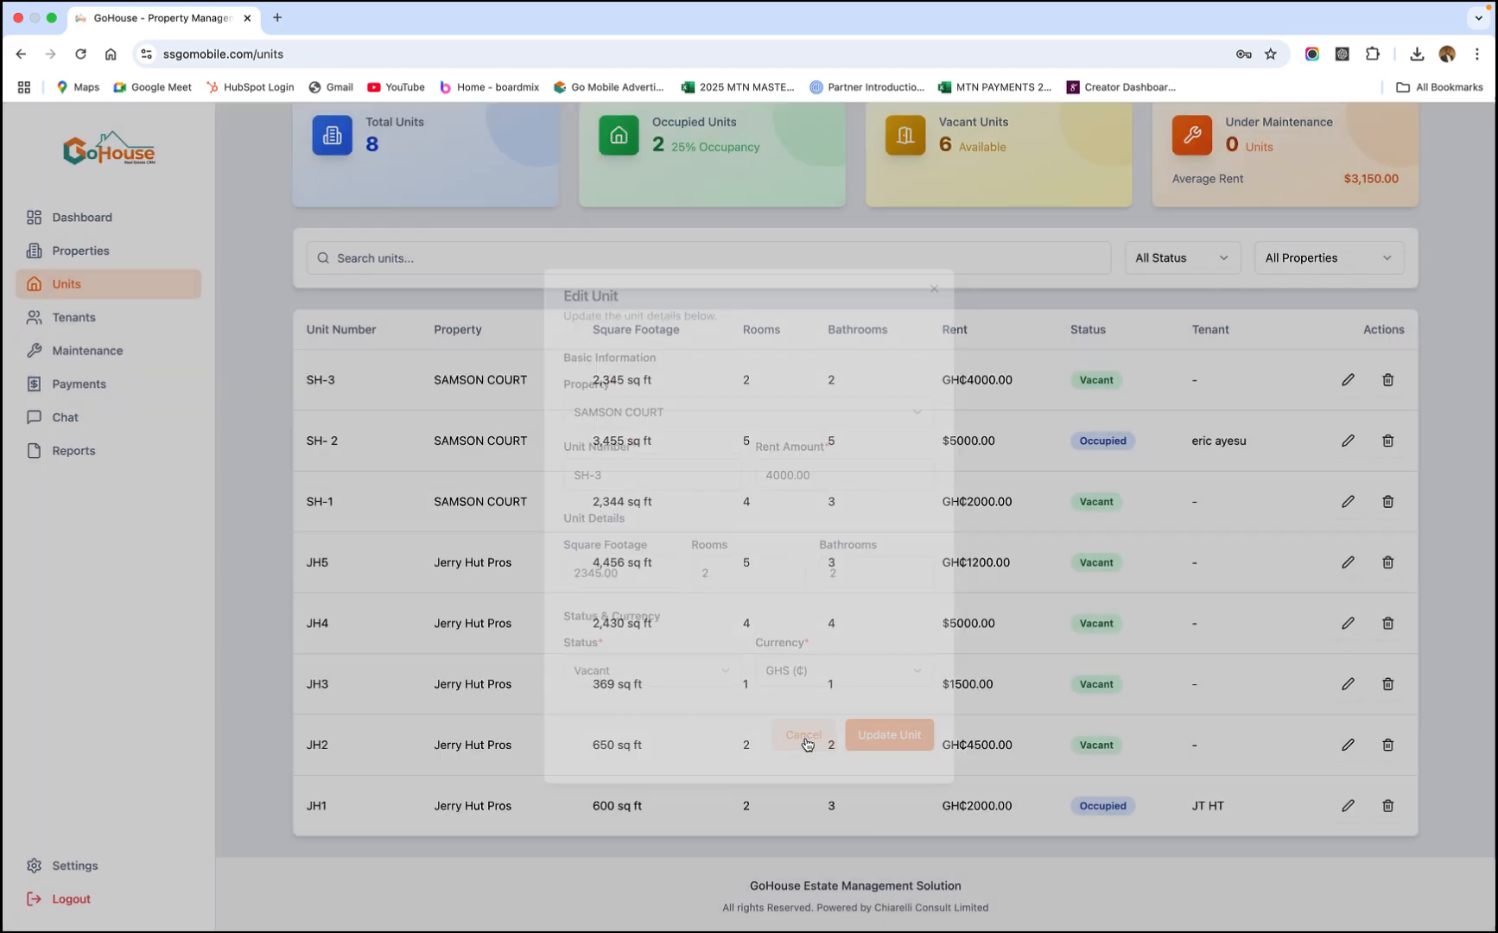
{"action": "scroll", "coordinate": [874, 399], "scroll_direction": "up", "scroll_amount": 2}
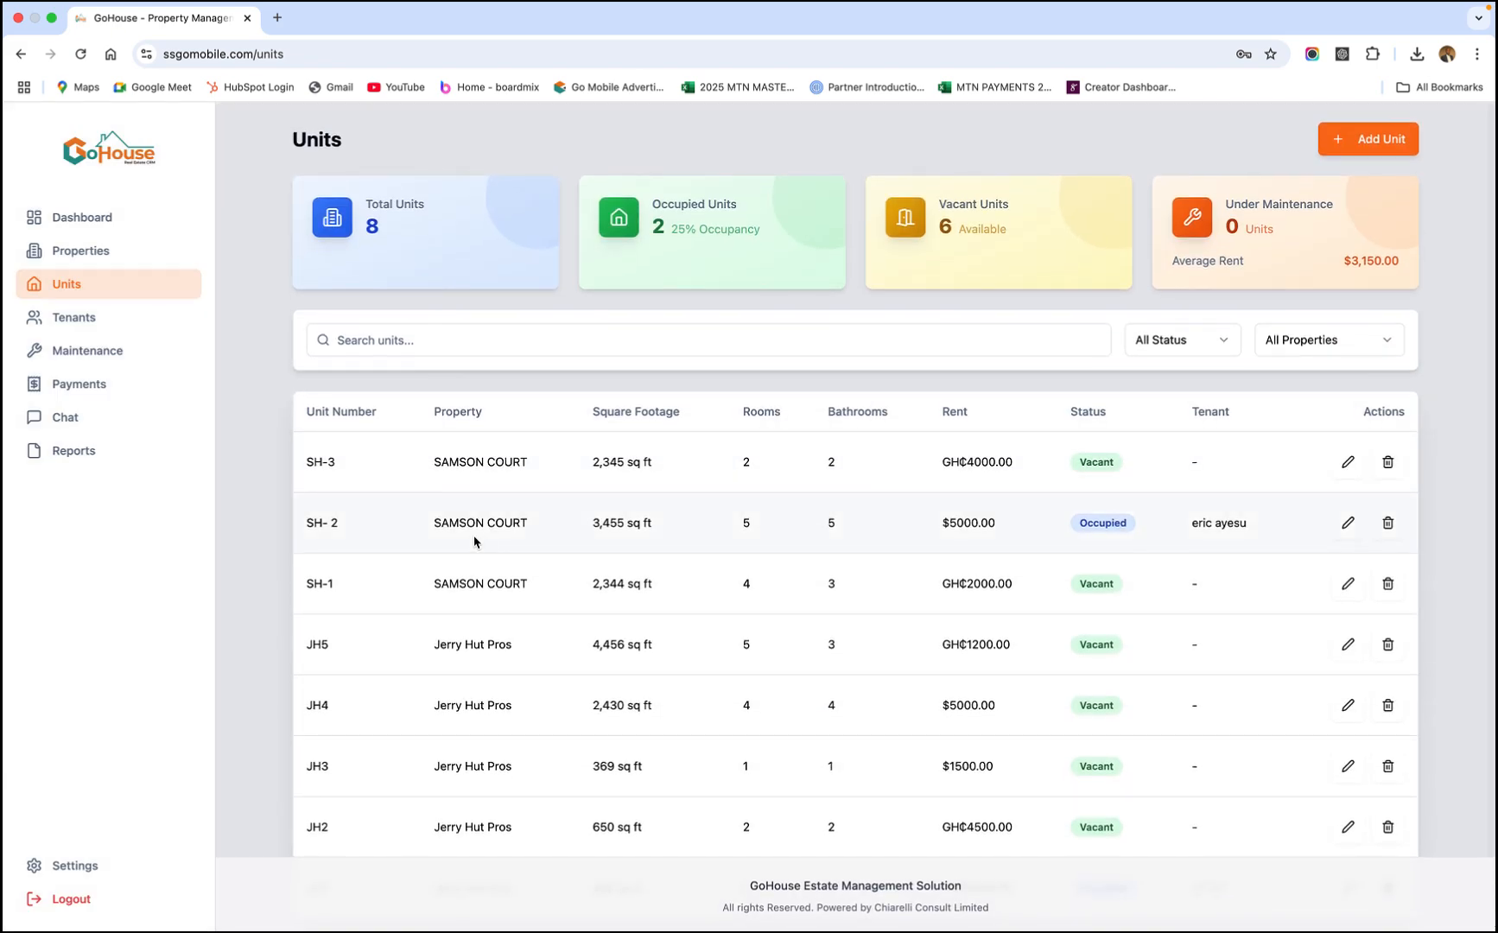
View the tenants list, check its status filter options, filter by SAMSON COURT - Unit SH-3 and Jerry Hut Pros - Unit JH3, and restore All Units.
{"action": "left_click", "coordinate": [85, 314]}
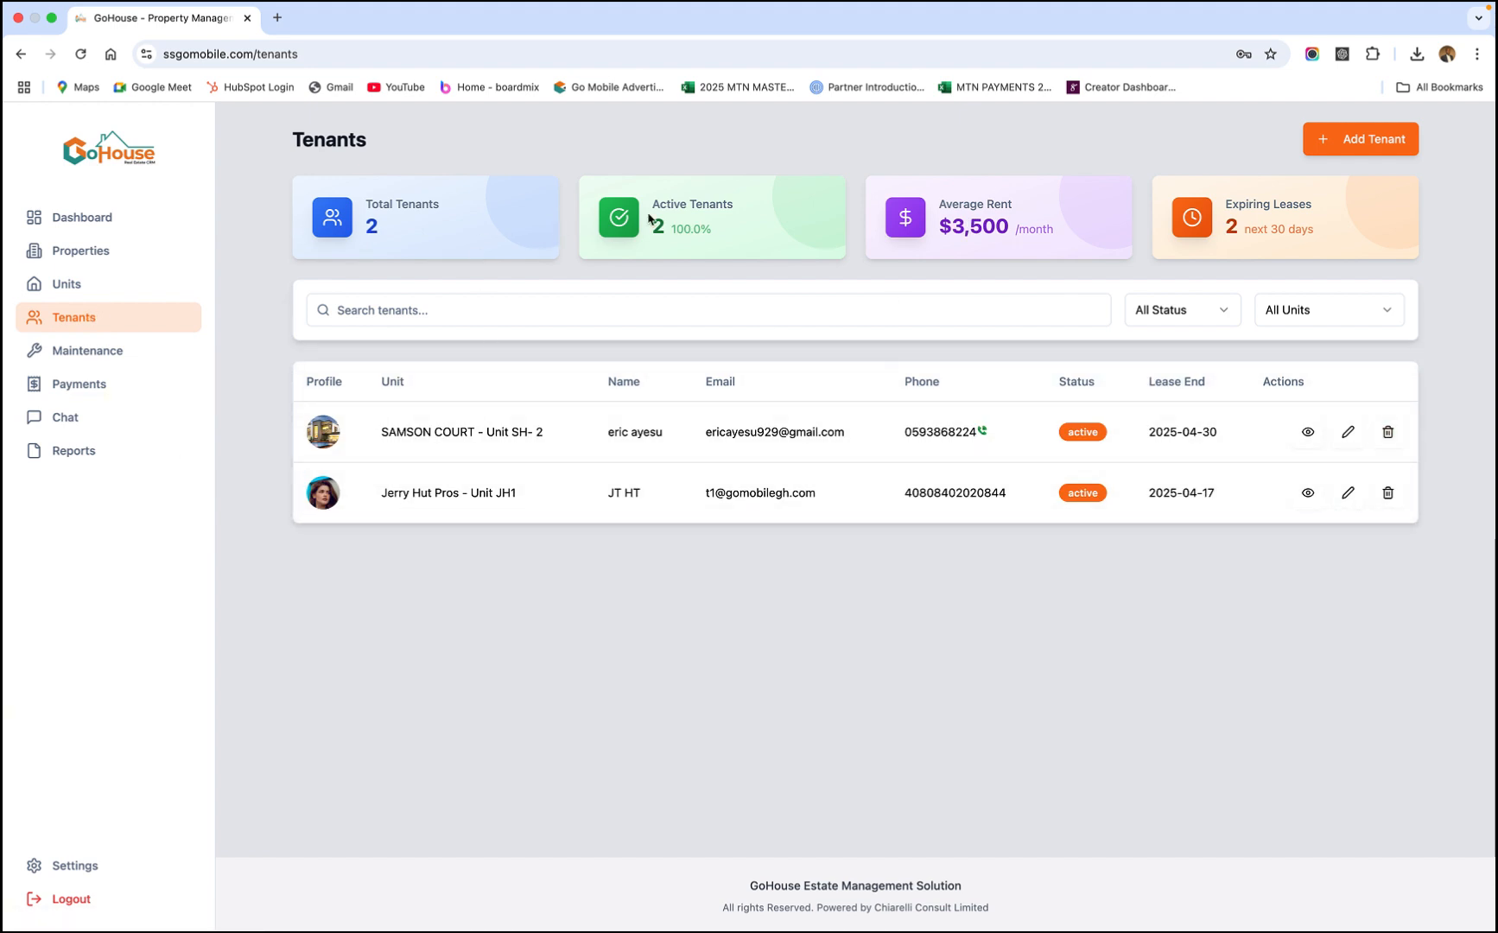
{"action": "left_click", "coordinate": [1222, 313]}
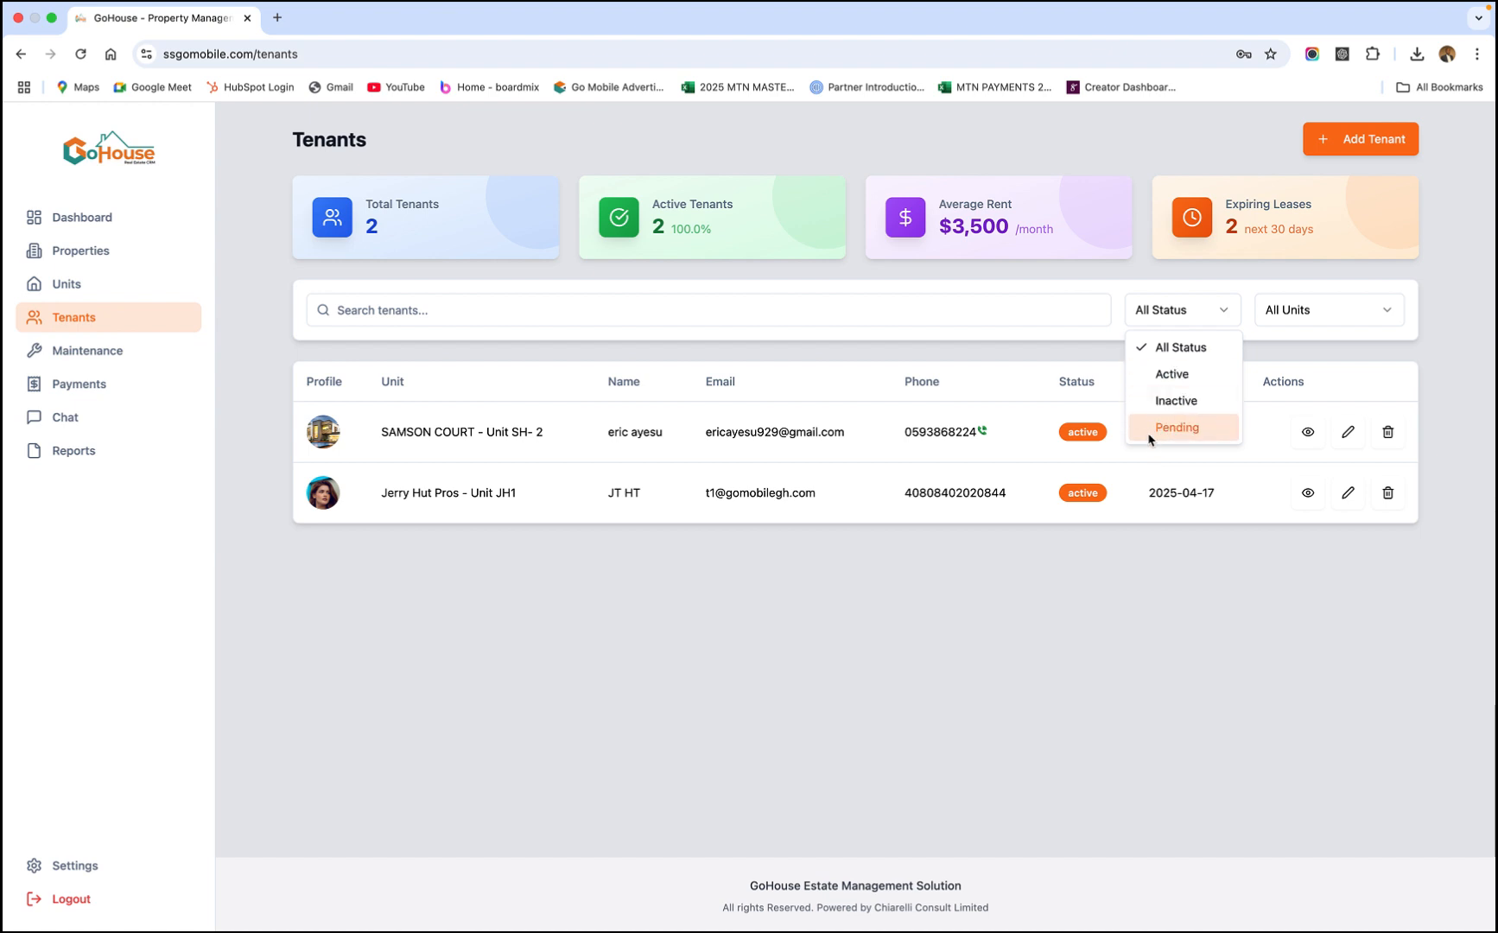
{"action": "left_click", "coordinate": [1349, 328]}
{"action": "left_click", "coordinate": [1360, 315]}
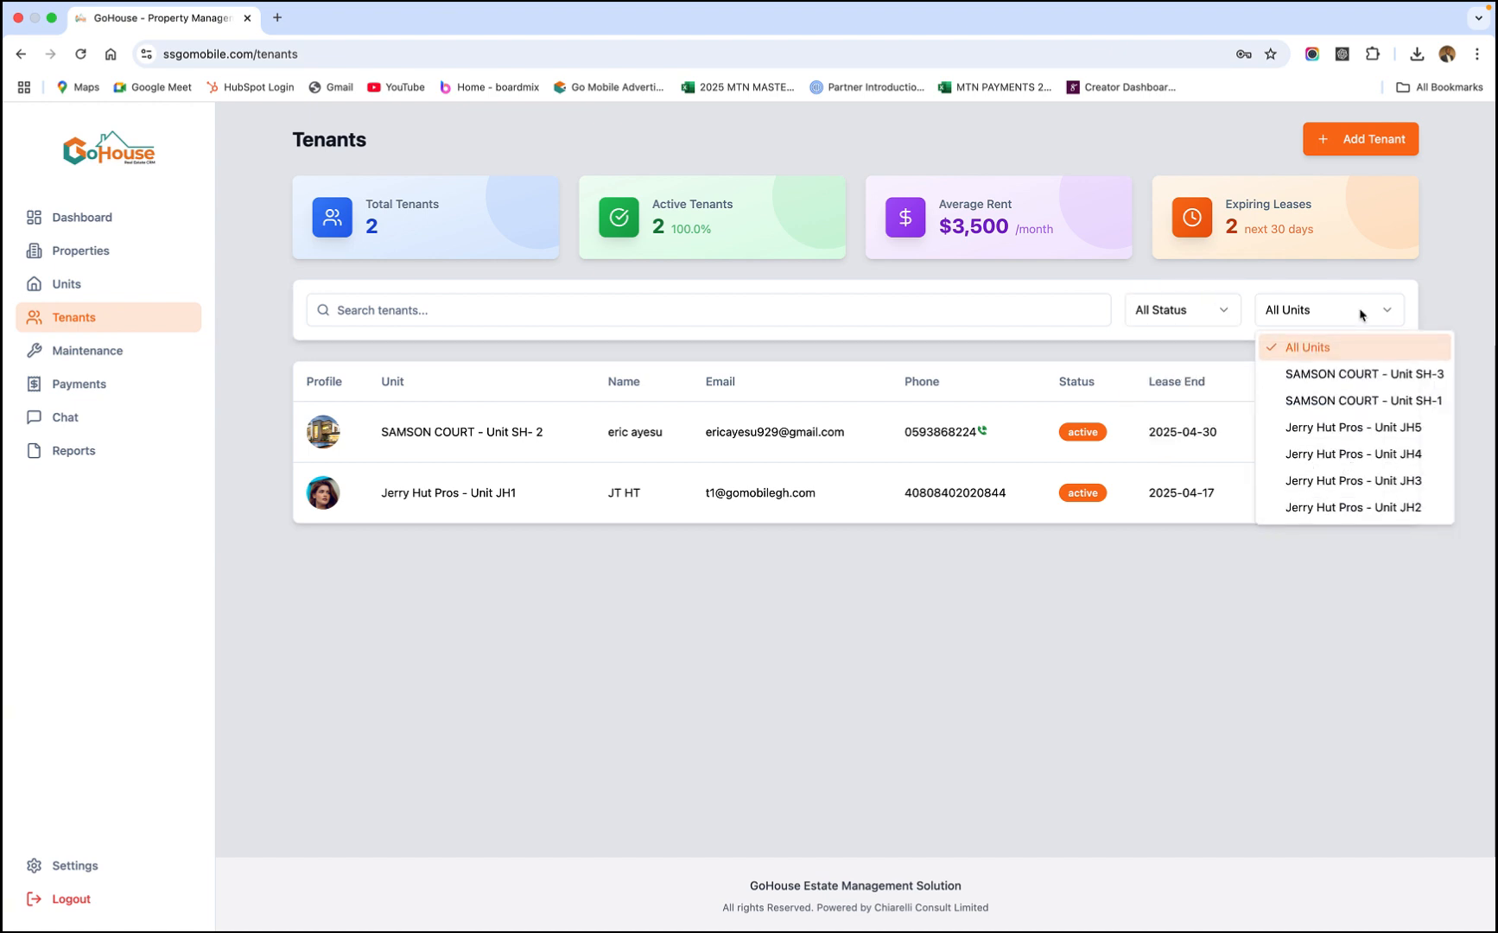
{"action": "left_click", "coordinate": [1344, 377]}
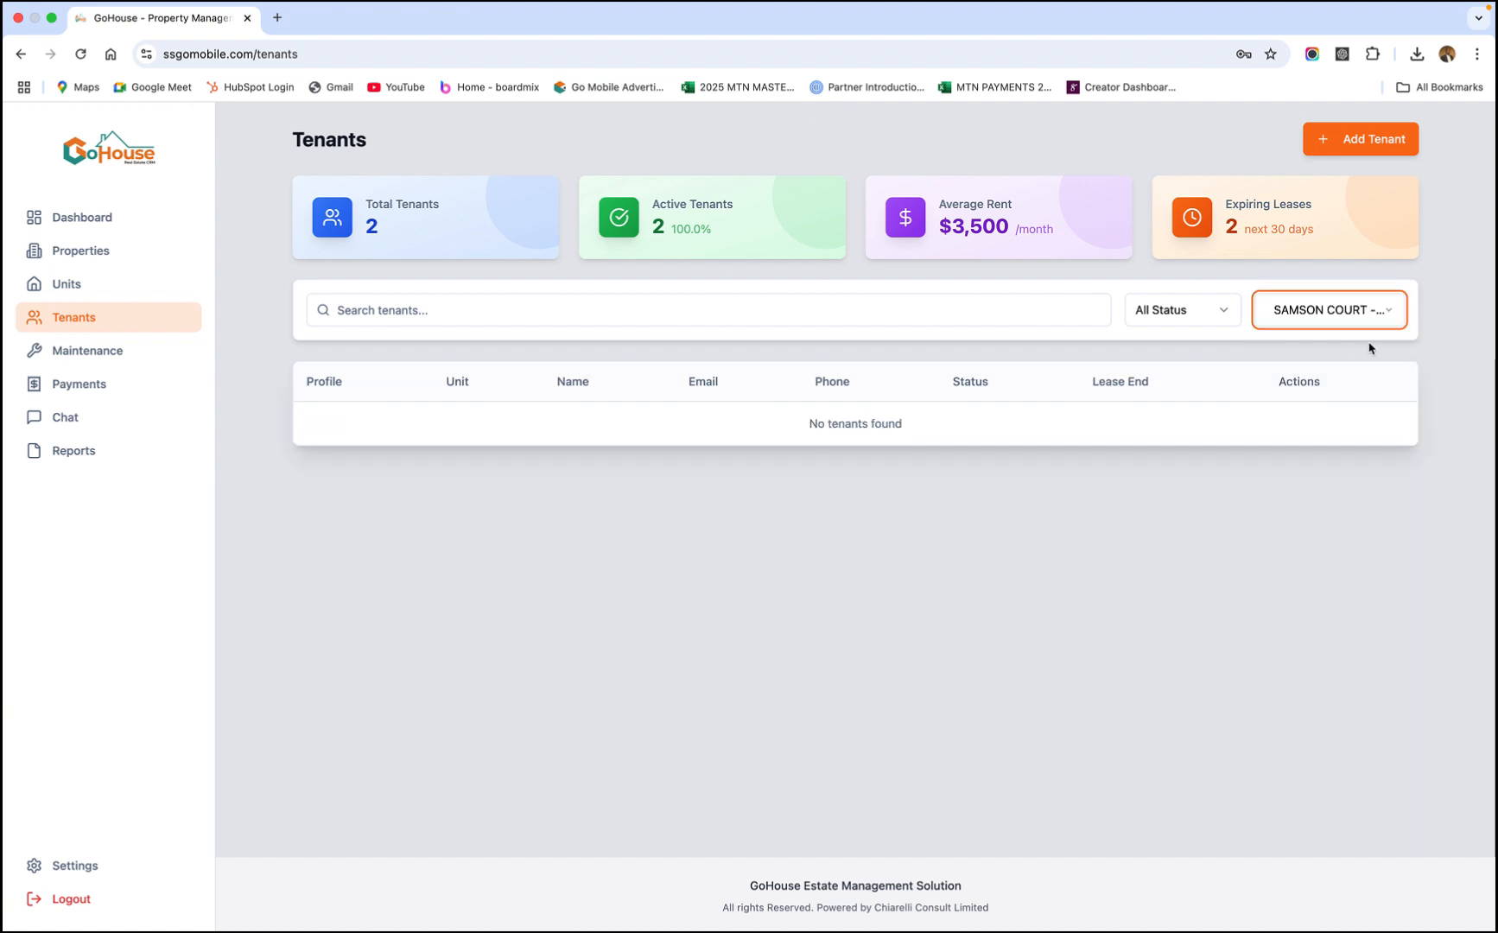
{"action": "left_click", "coordinate": [1385, 311]}
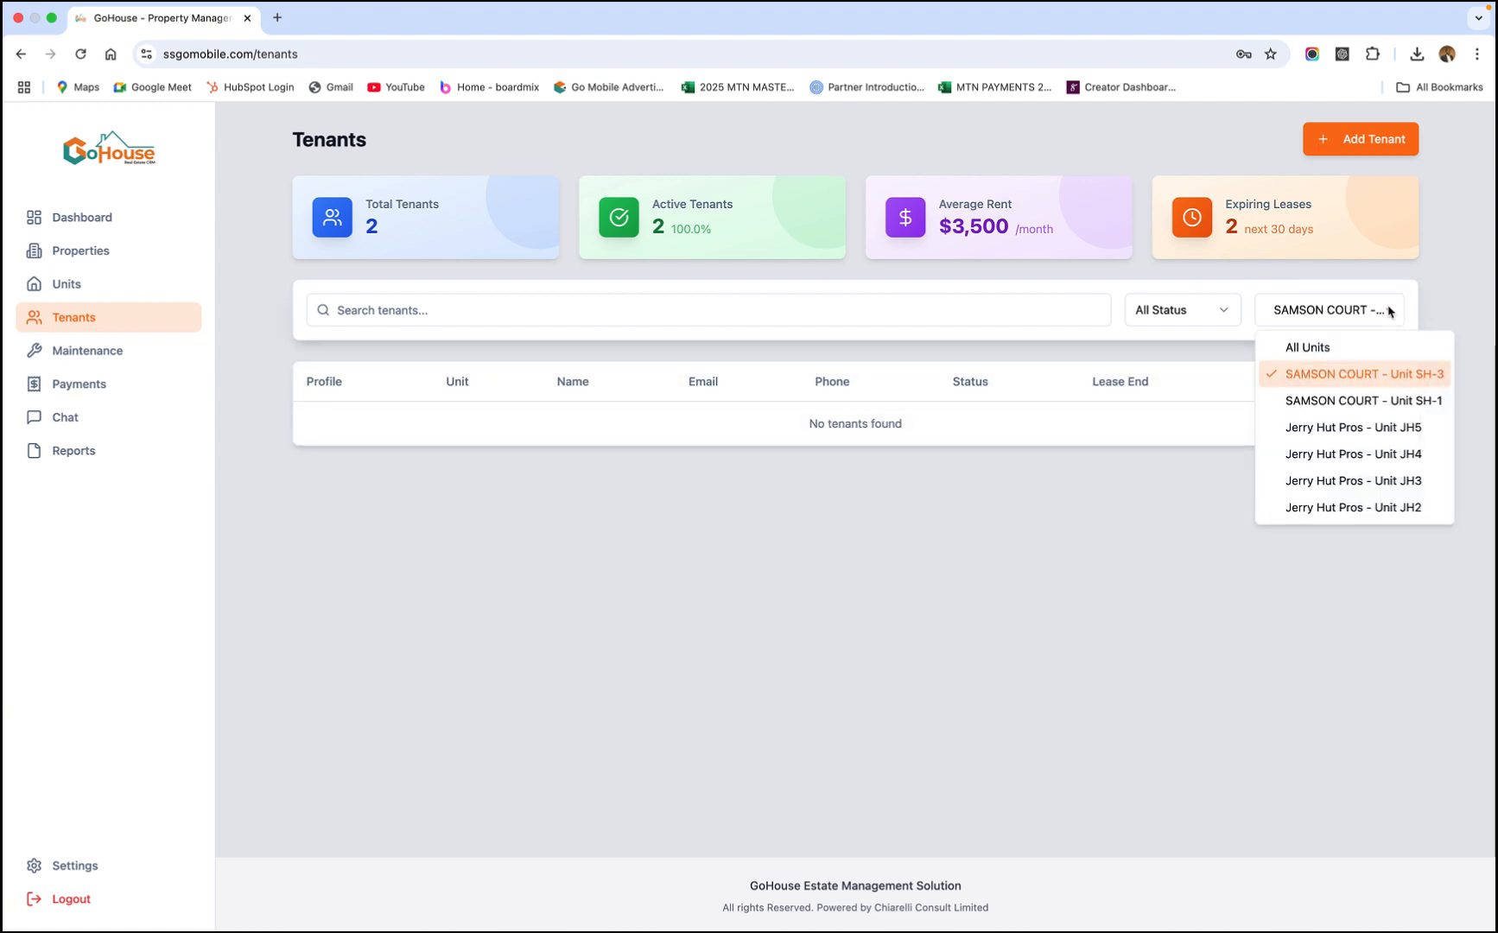
{"action": "left_click", "coordinate": [1331, 484]}
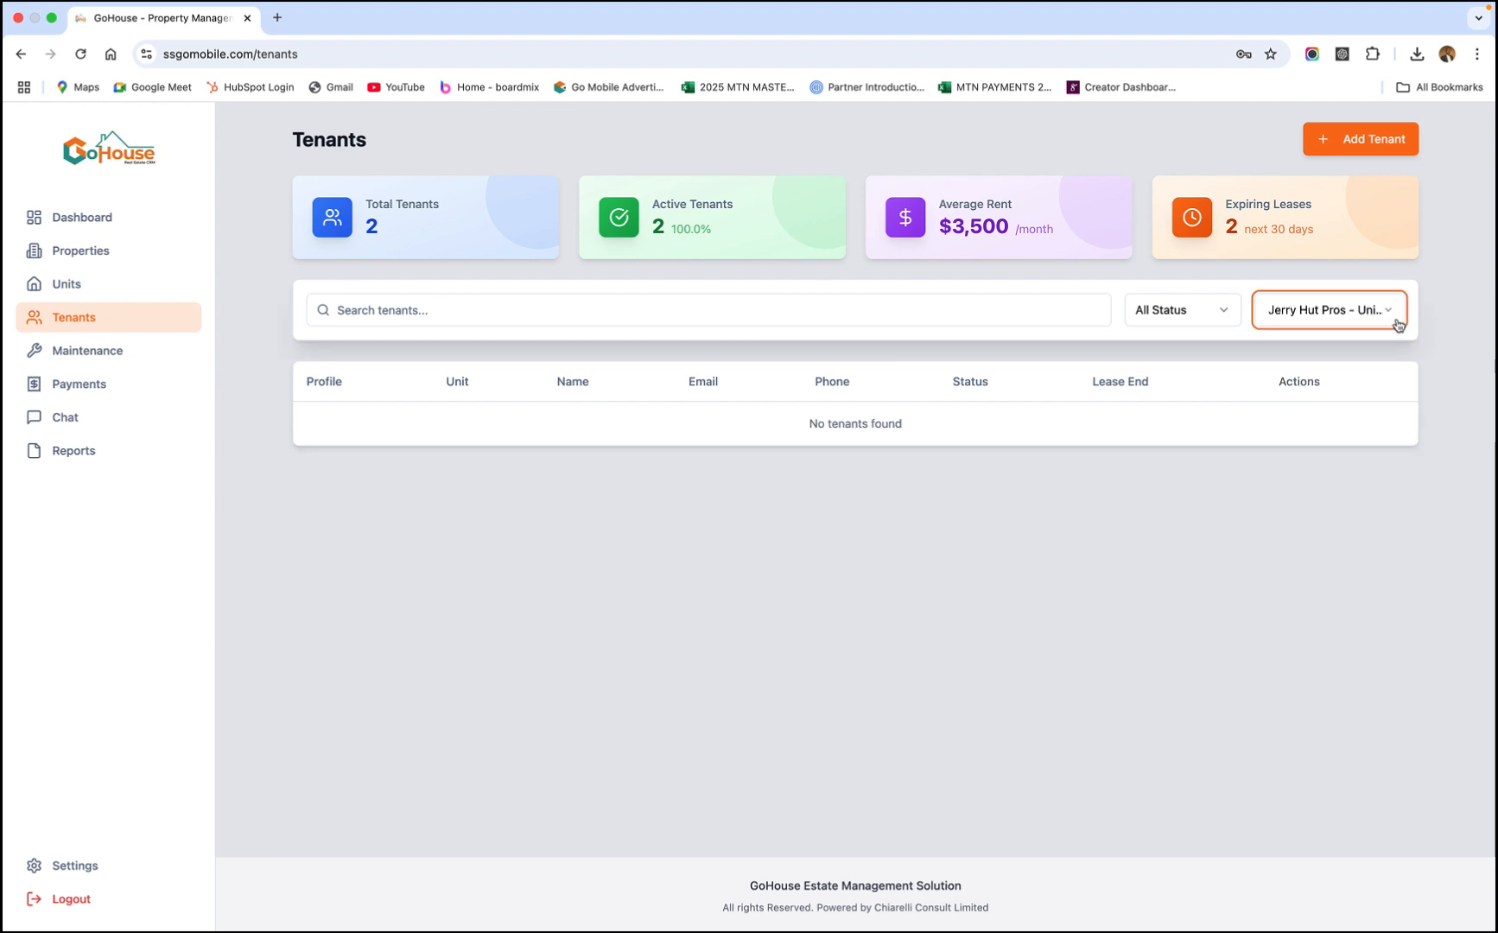
{"action": "left_click", "coordinate": [1394, 320]}
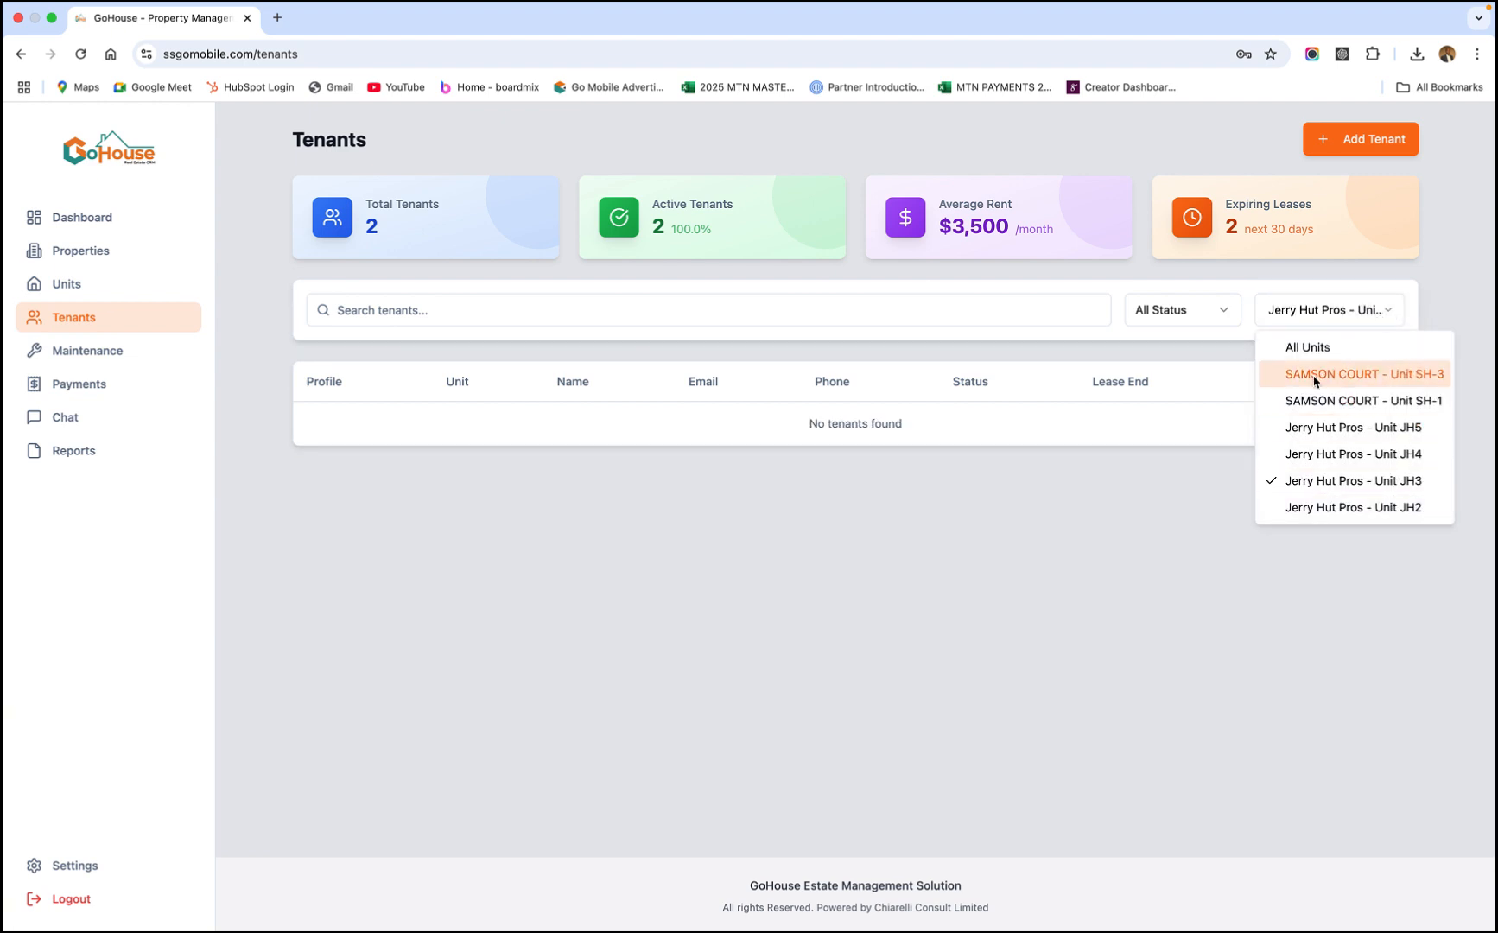
{"action": "left_click", "coordinate": [1313, 348]}
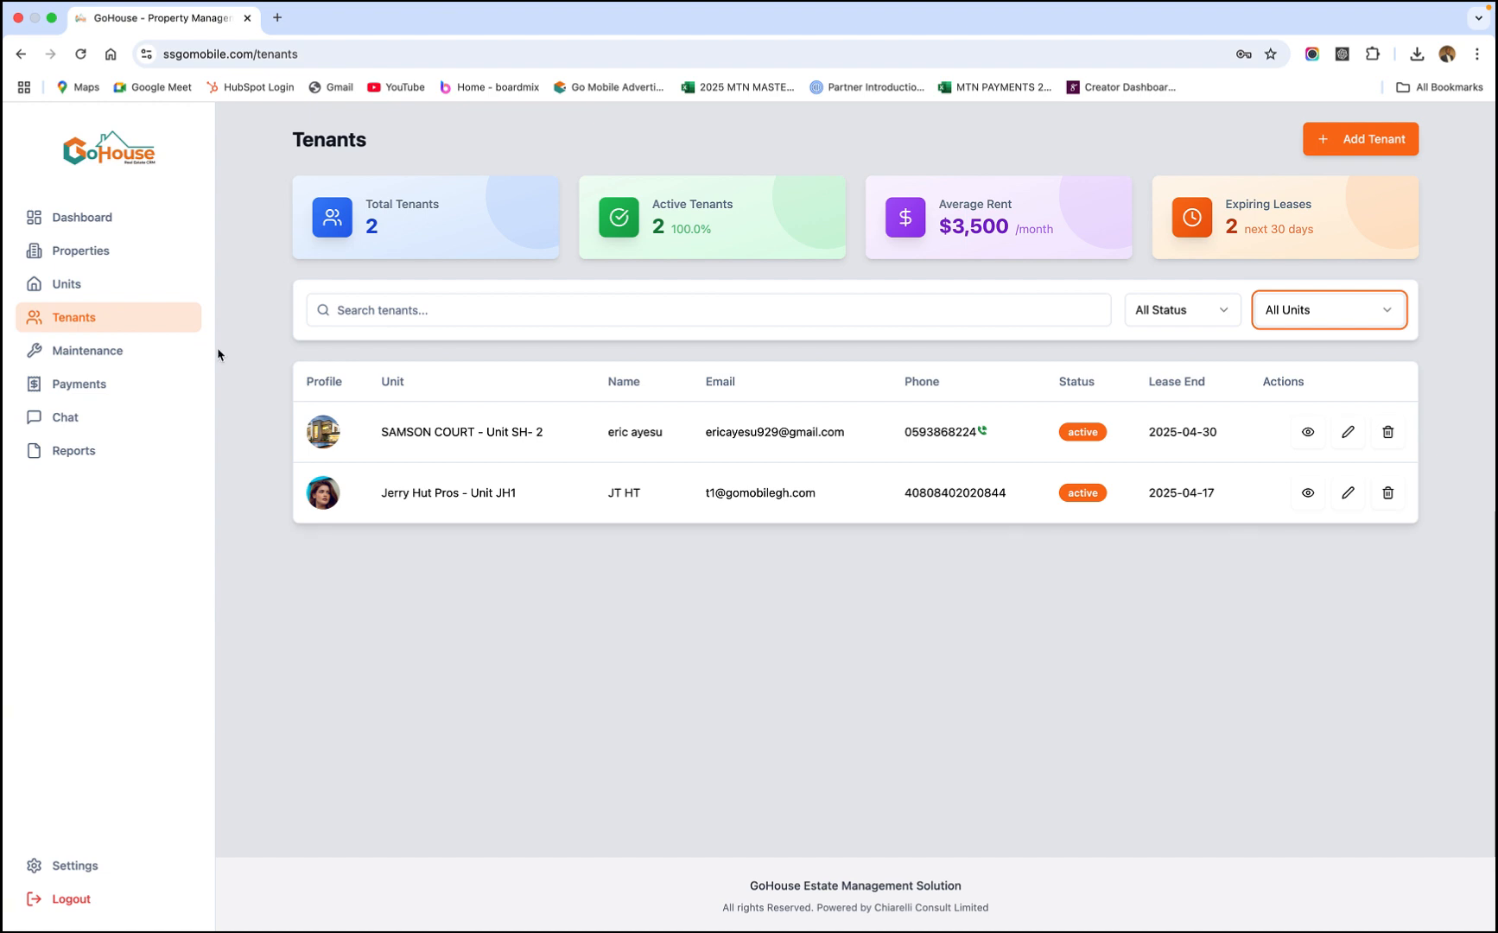
Review the maintenance requests list, view the image attached to the first broken door request, and close it.
{"action": "left_click", "coordinate": [69, 348]}
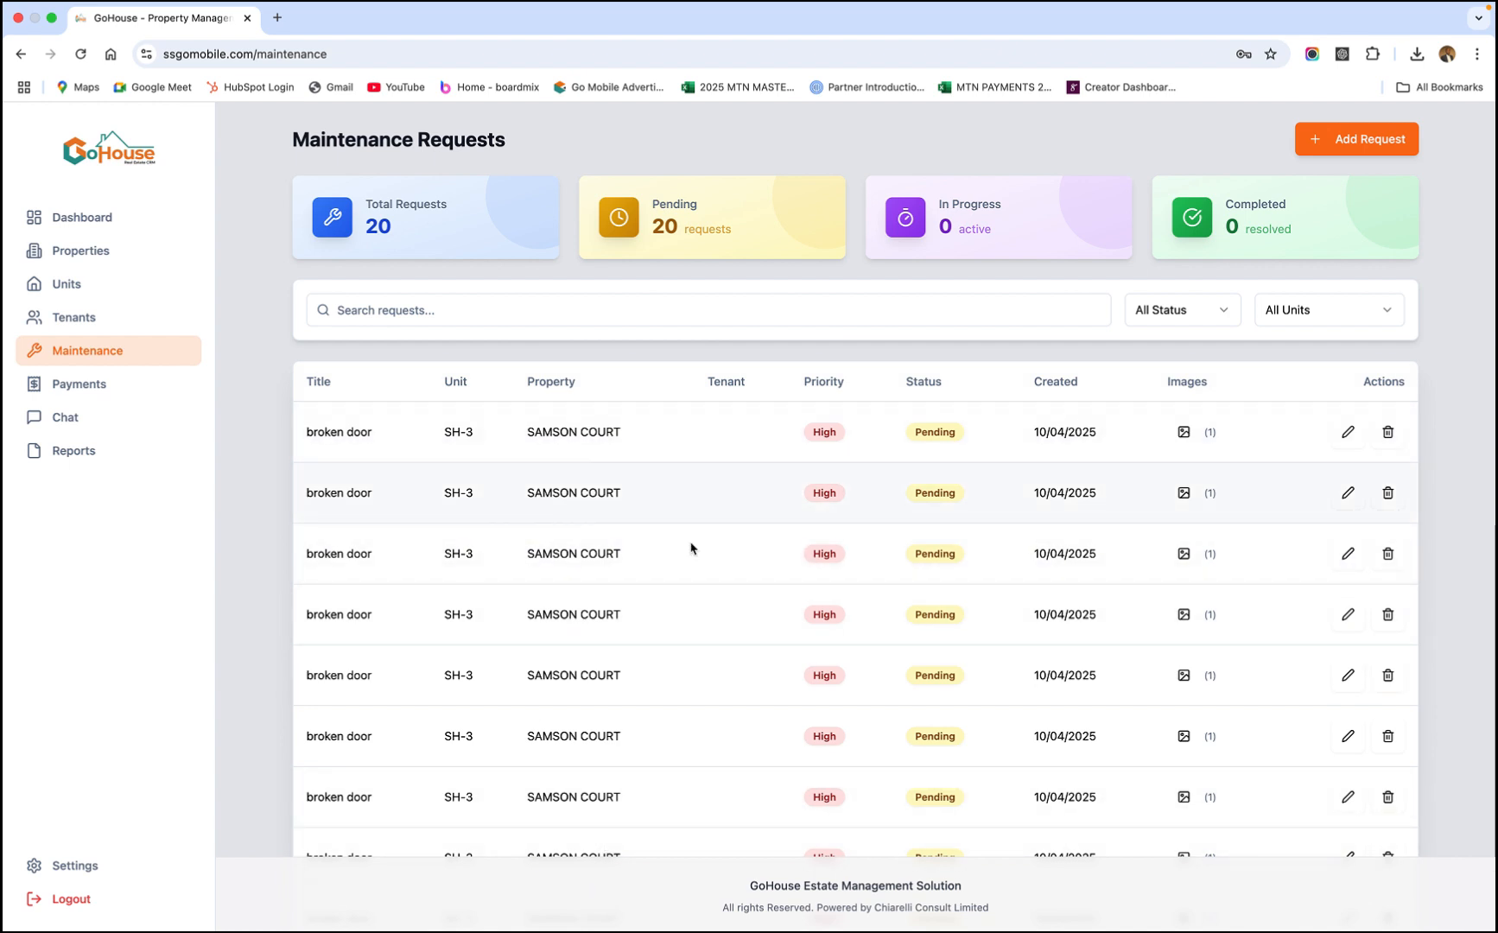
{"action": "scroll", "coordinate": [691, 549], "scroll_direction": "down", "scroll_amount": 3}
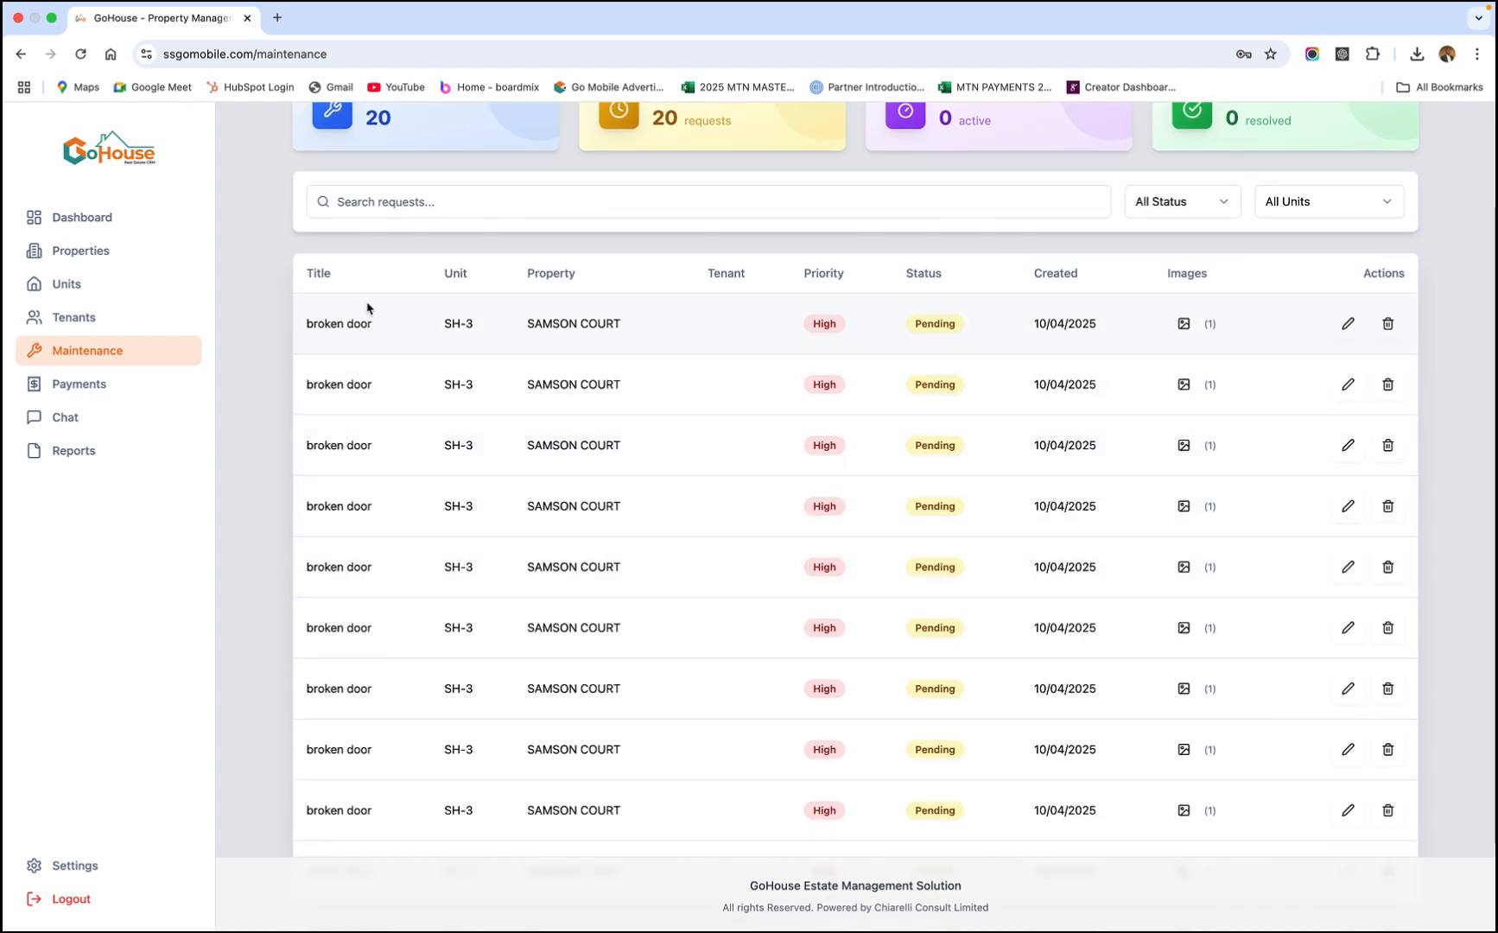
{"action": "scroll", "coordinate": [368, 645], "scroll_direction": "down", "scroll_amount": 2}
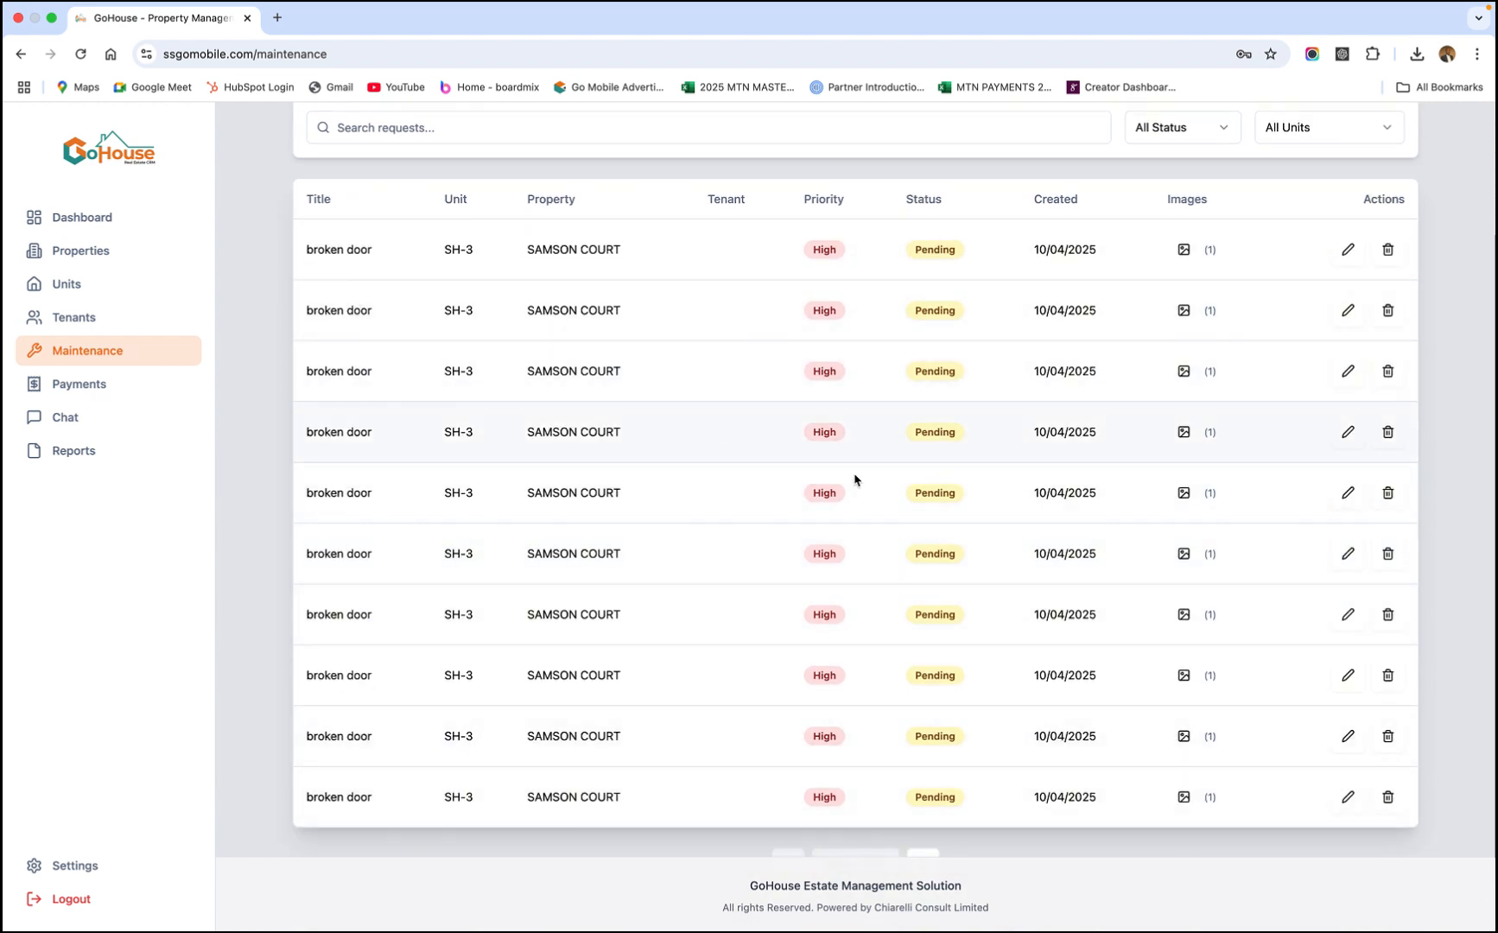
{"action": "scroll", "coordinate": [760, 373], "scroll_direction": "up", "scroll_amount": 4}
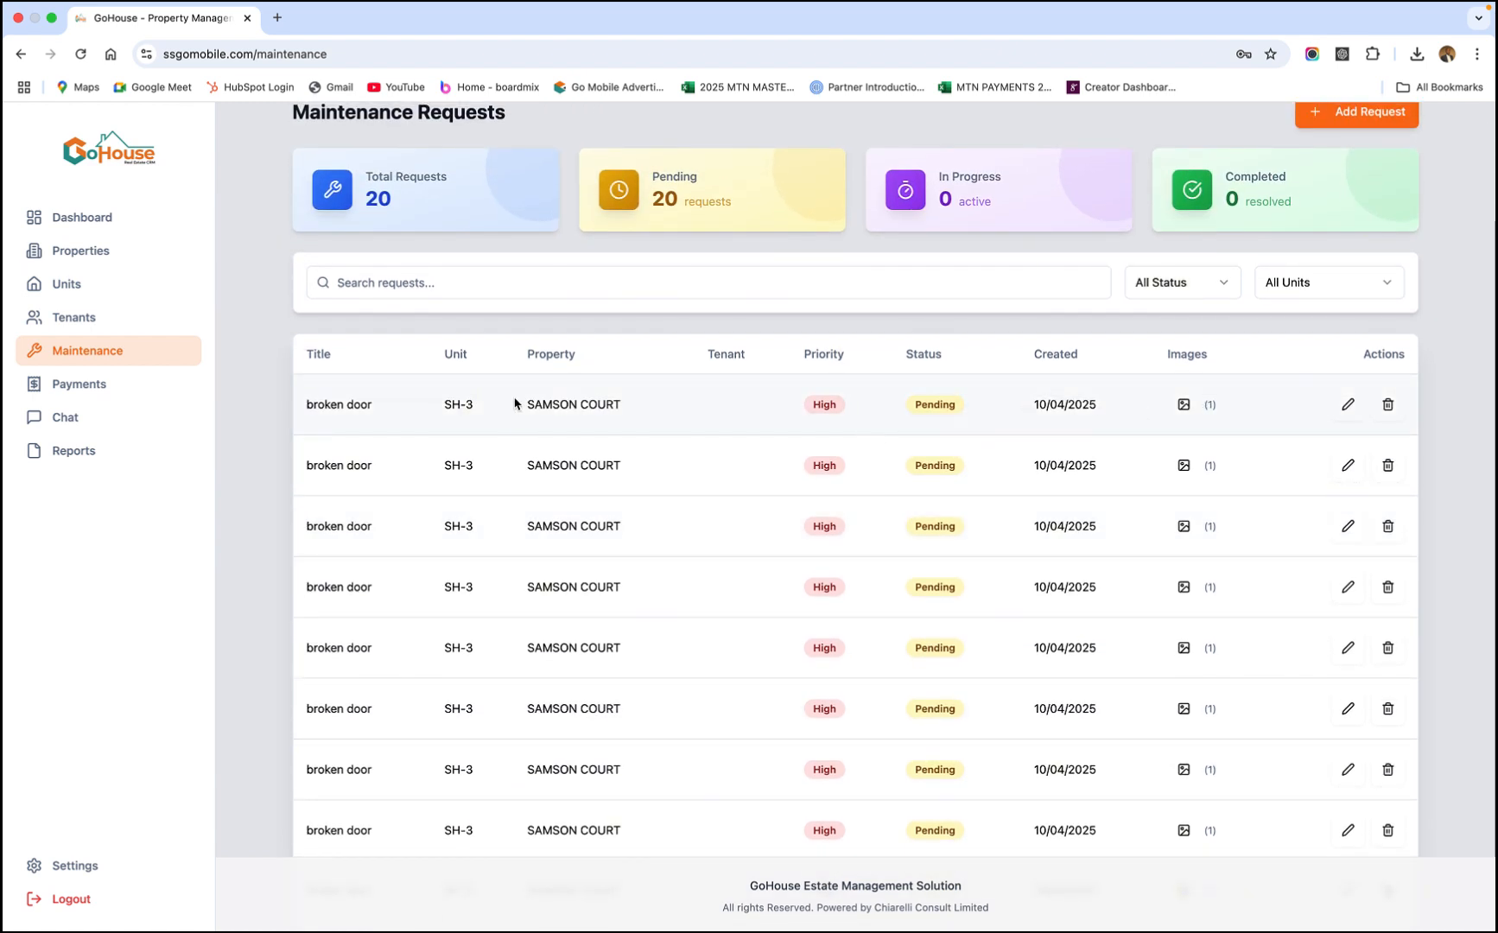
{"action": "left_click", "coordinate": [1183, 417]}
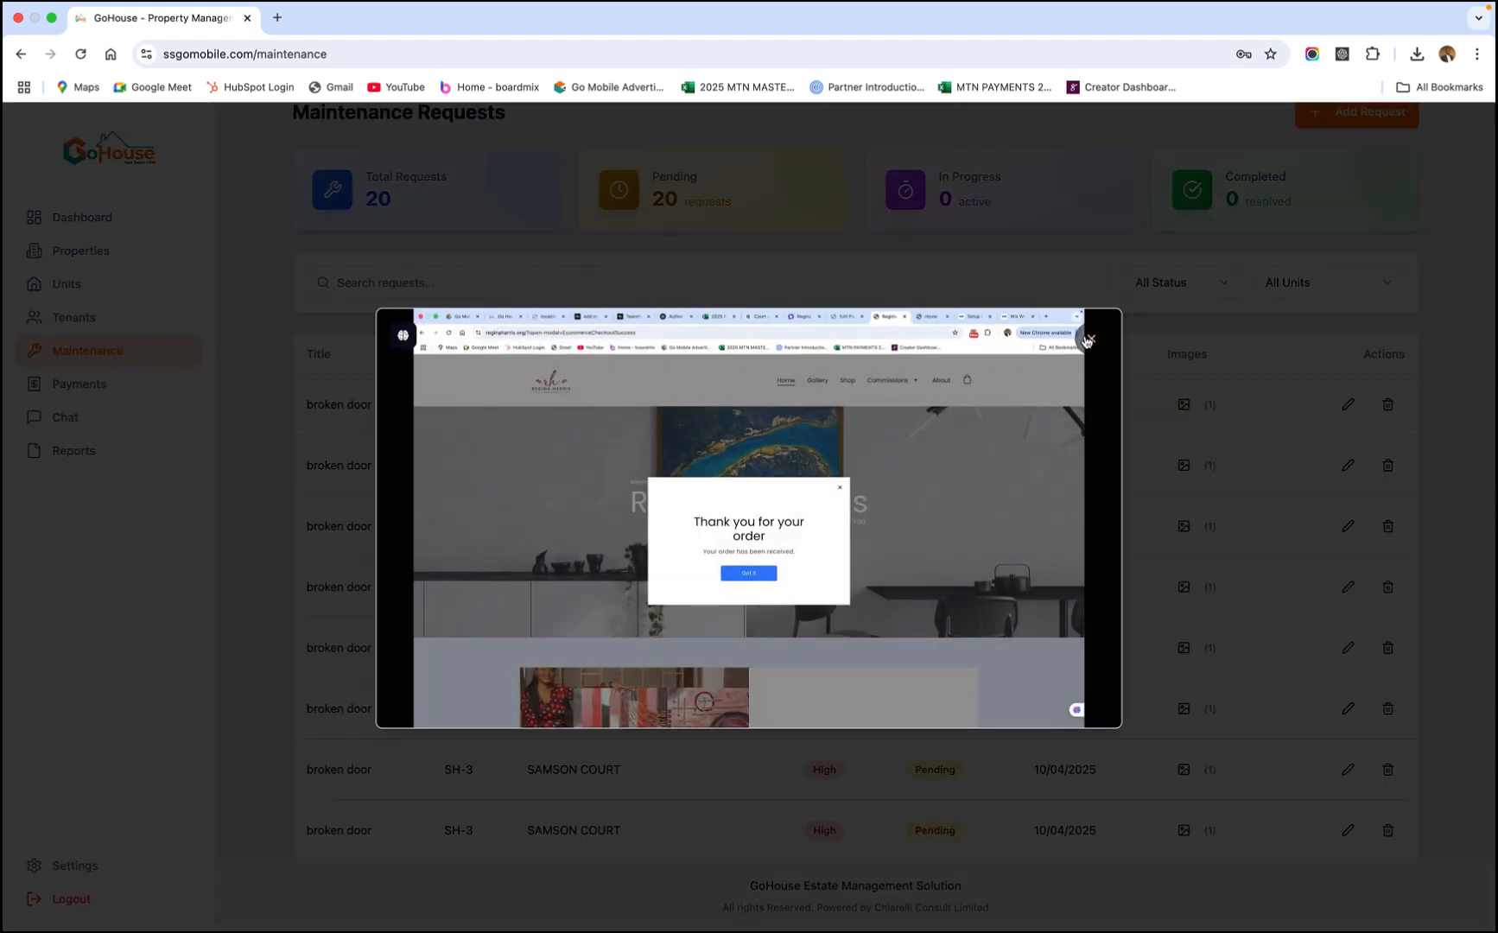
{"action": "left_click", "coordinate": [1090, 338]}
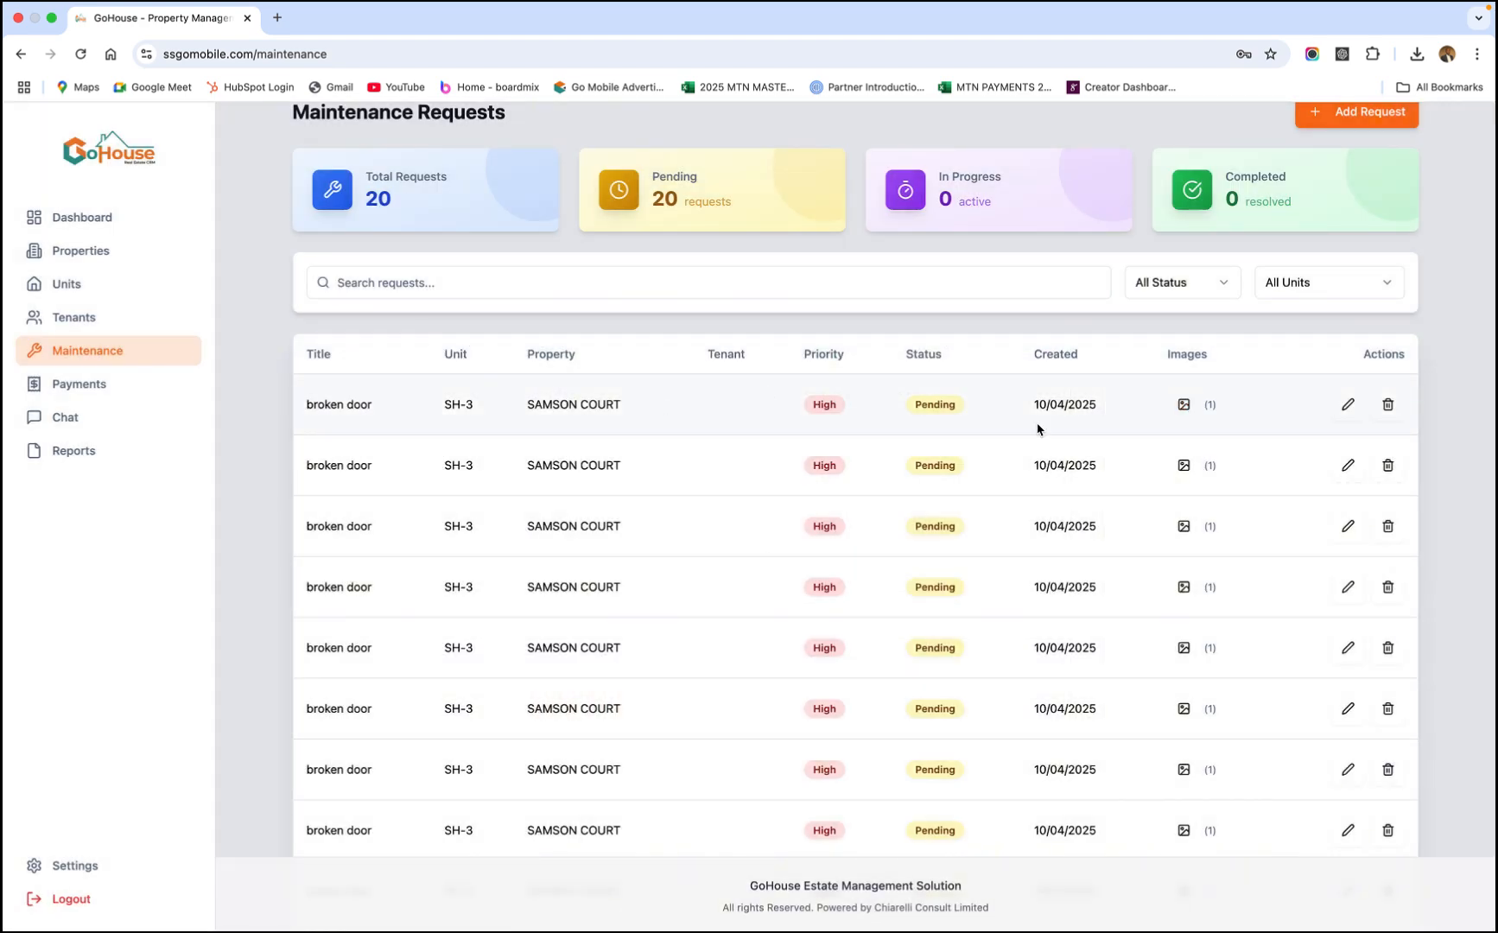
Set the status of the first broken door maintenance request to Completed, save it, and check the requests list.
{"action": "left_click", "coordinate": [1347, 406]}
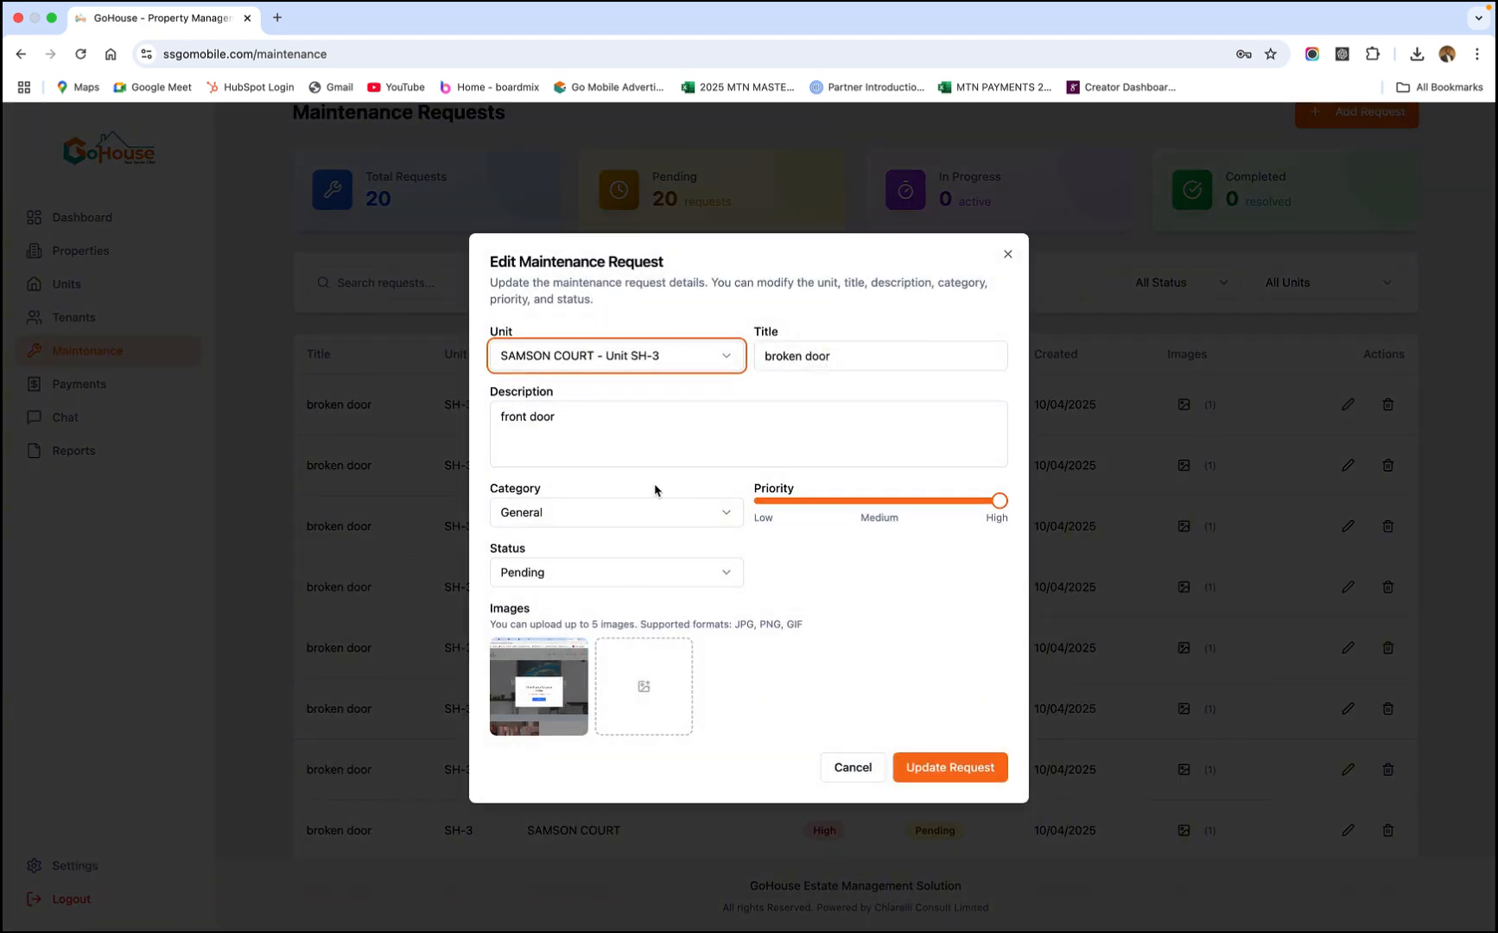
{"action": "left_click", "coordinate": [667, 578]}
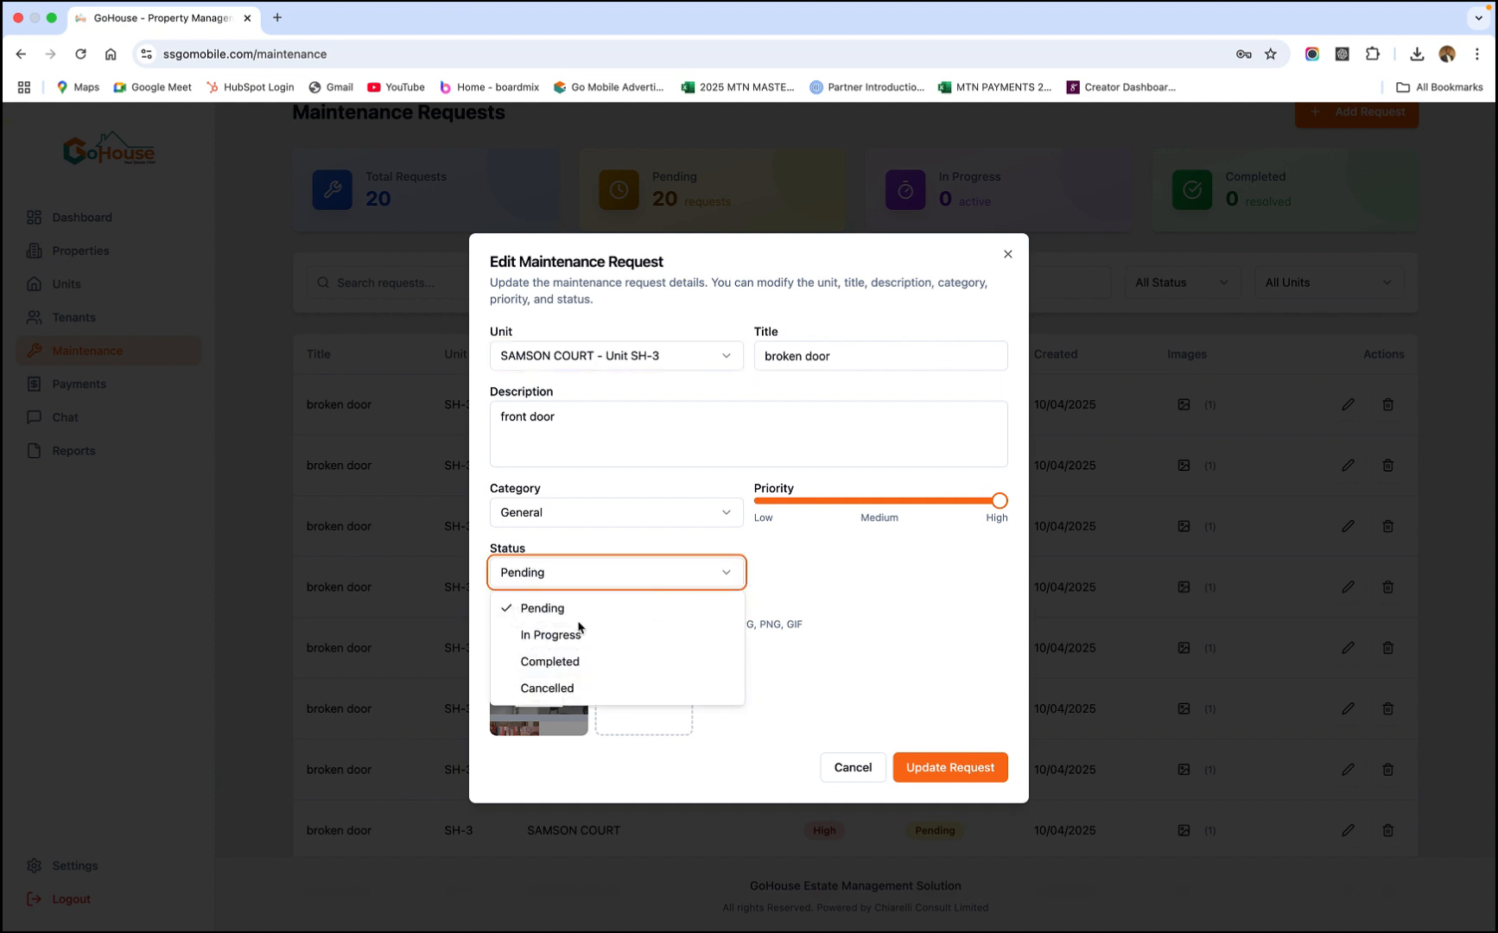
{"action": "left_click", "coordinate": [564, 665]}
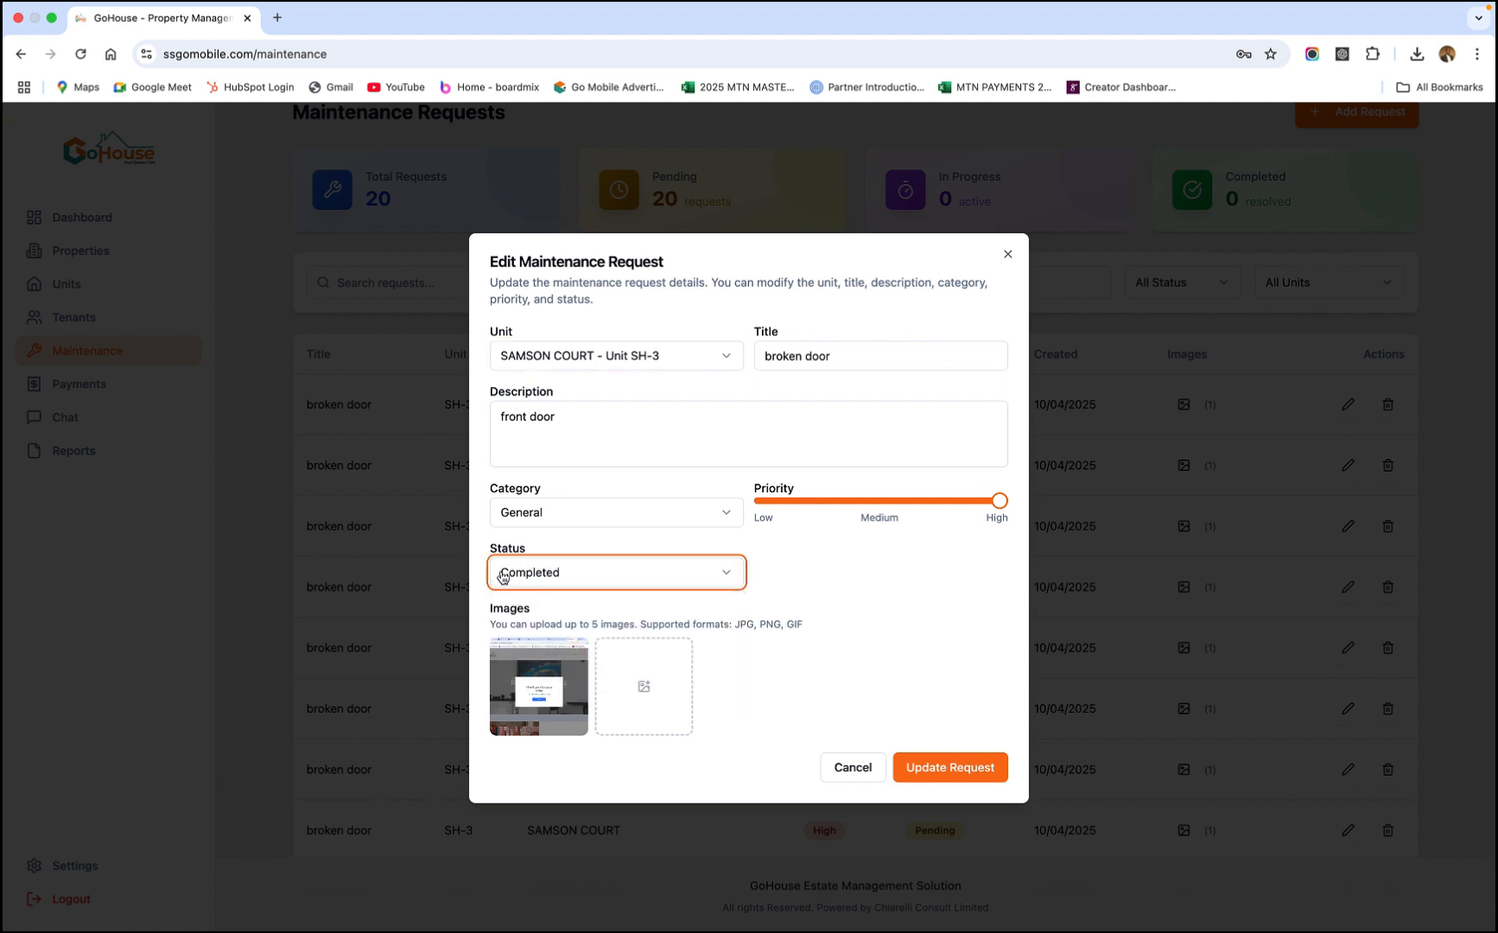
{"action": "left_click", "coordinate": [960, 773]}
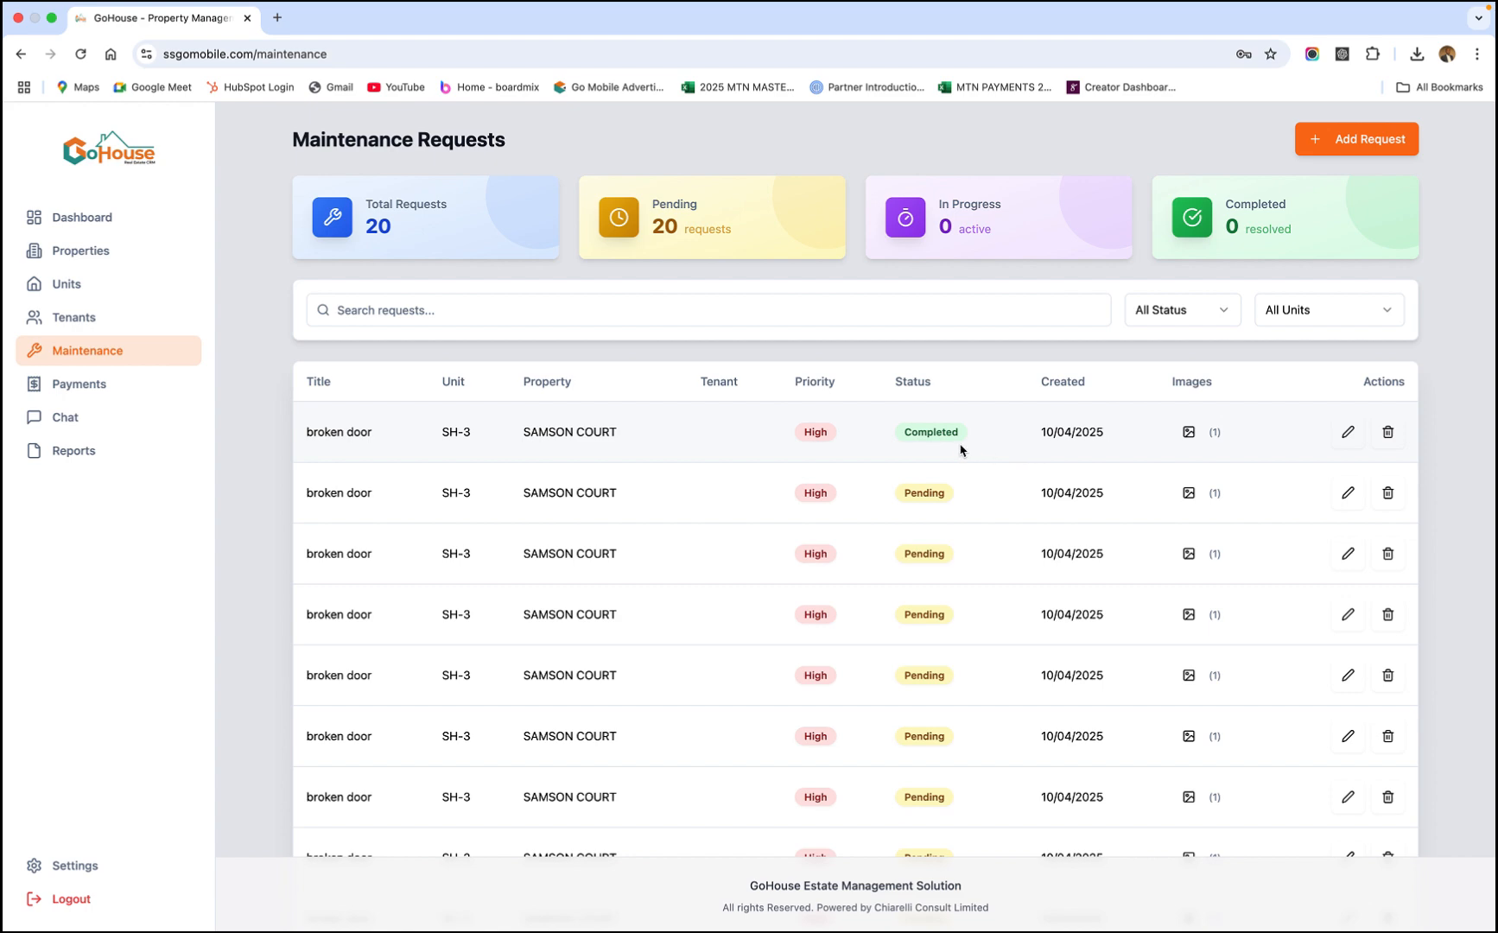
{"action": "scroll", "coordinate": [965, 448], "scroll_direction": "down", "scroll_amount": 5}
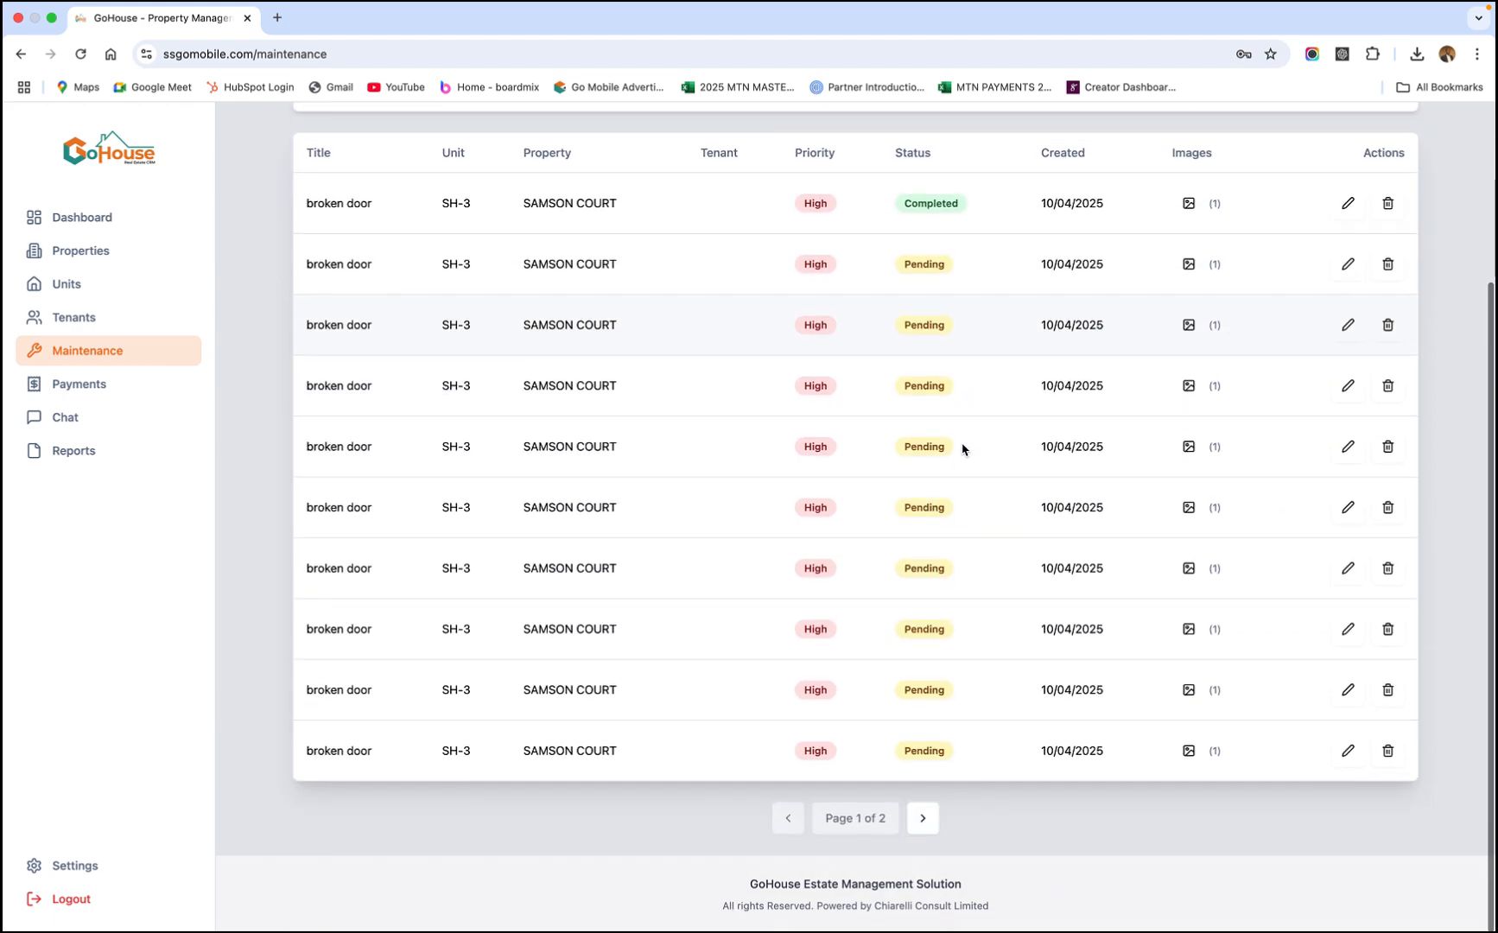
{"action": "scroll", "coordinate": [965, 448], "scroll_direction": "up", "scroll_amount": 5}
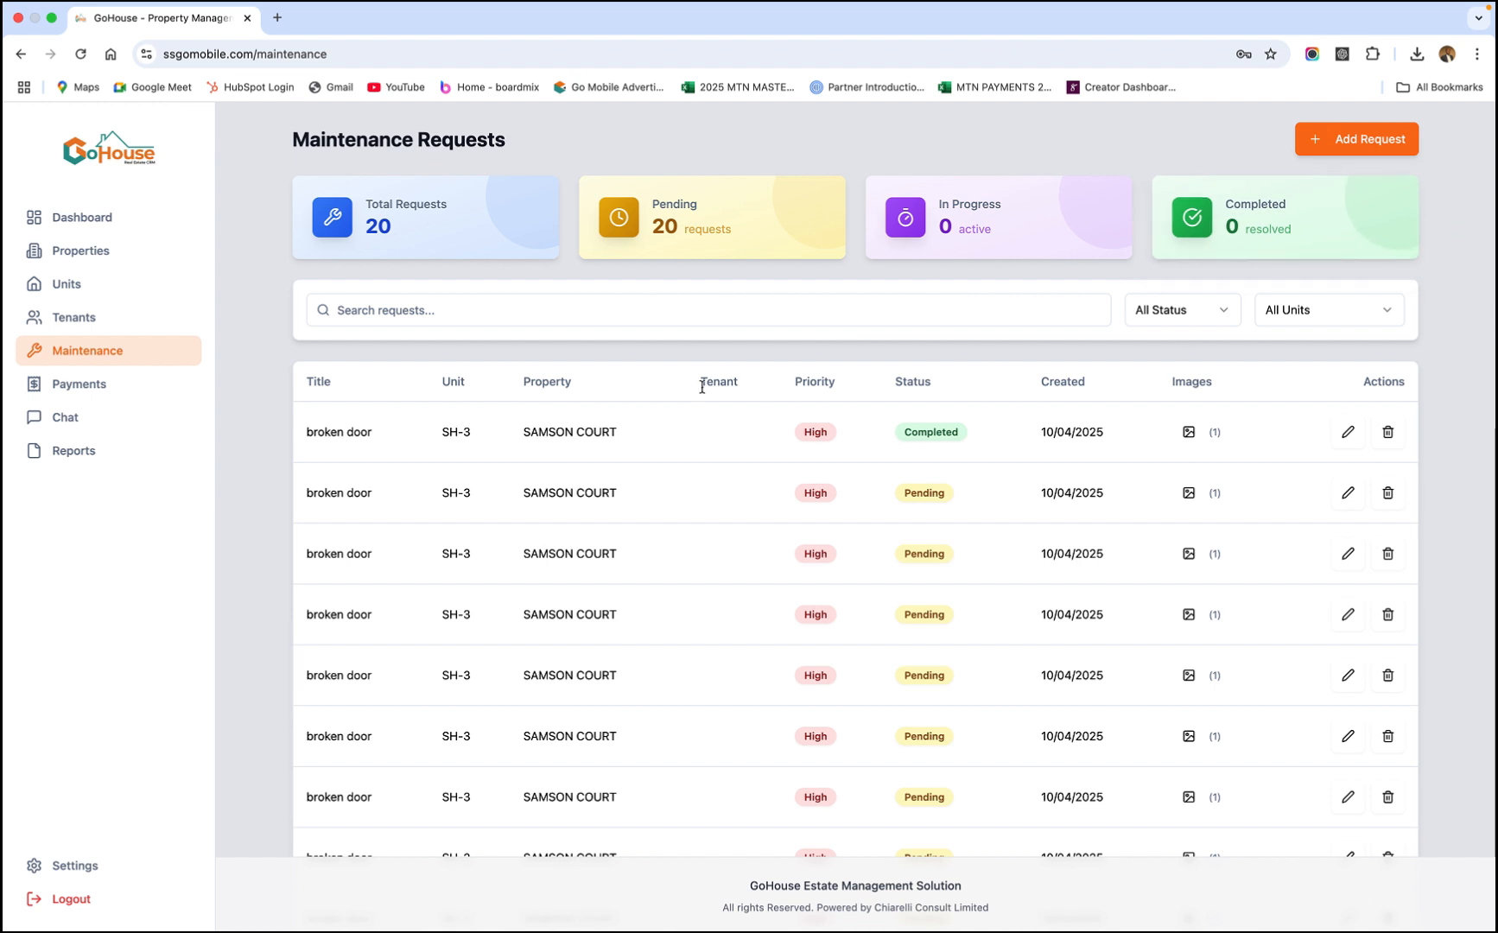
View the payments list filtered by the SAMSON COURT tenant, and restore the filter to All Tenants.
{"action": "left_click", "coordinate": [88, 390]}
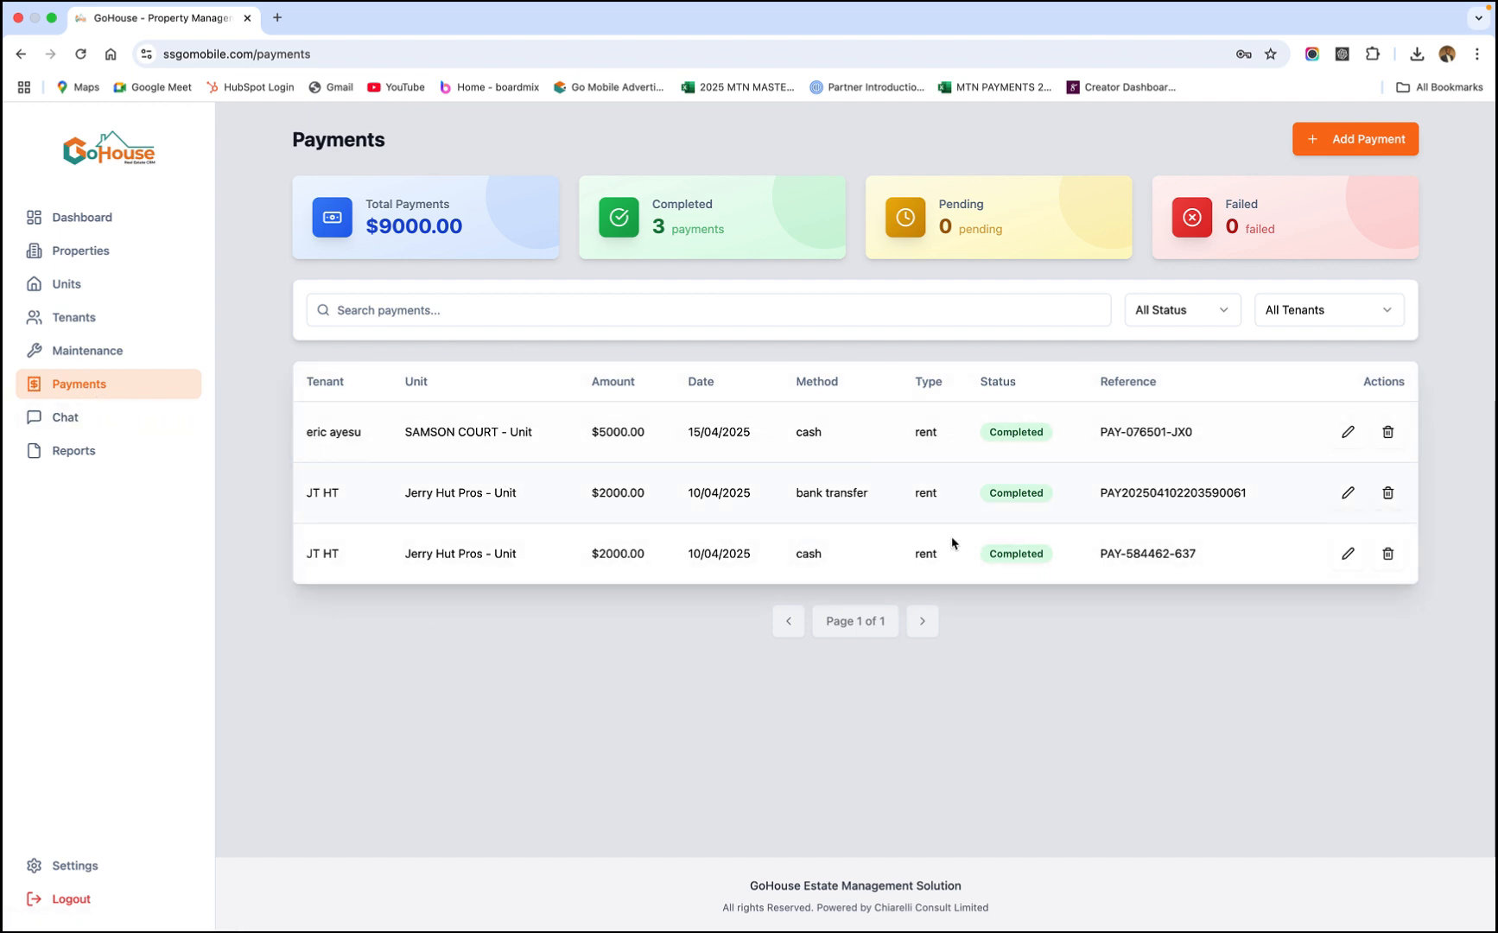
{"action": "left_click", "coordinate": [1387, 310]}
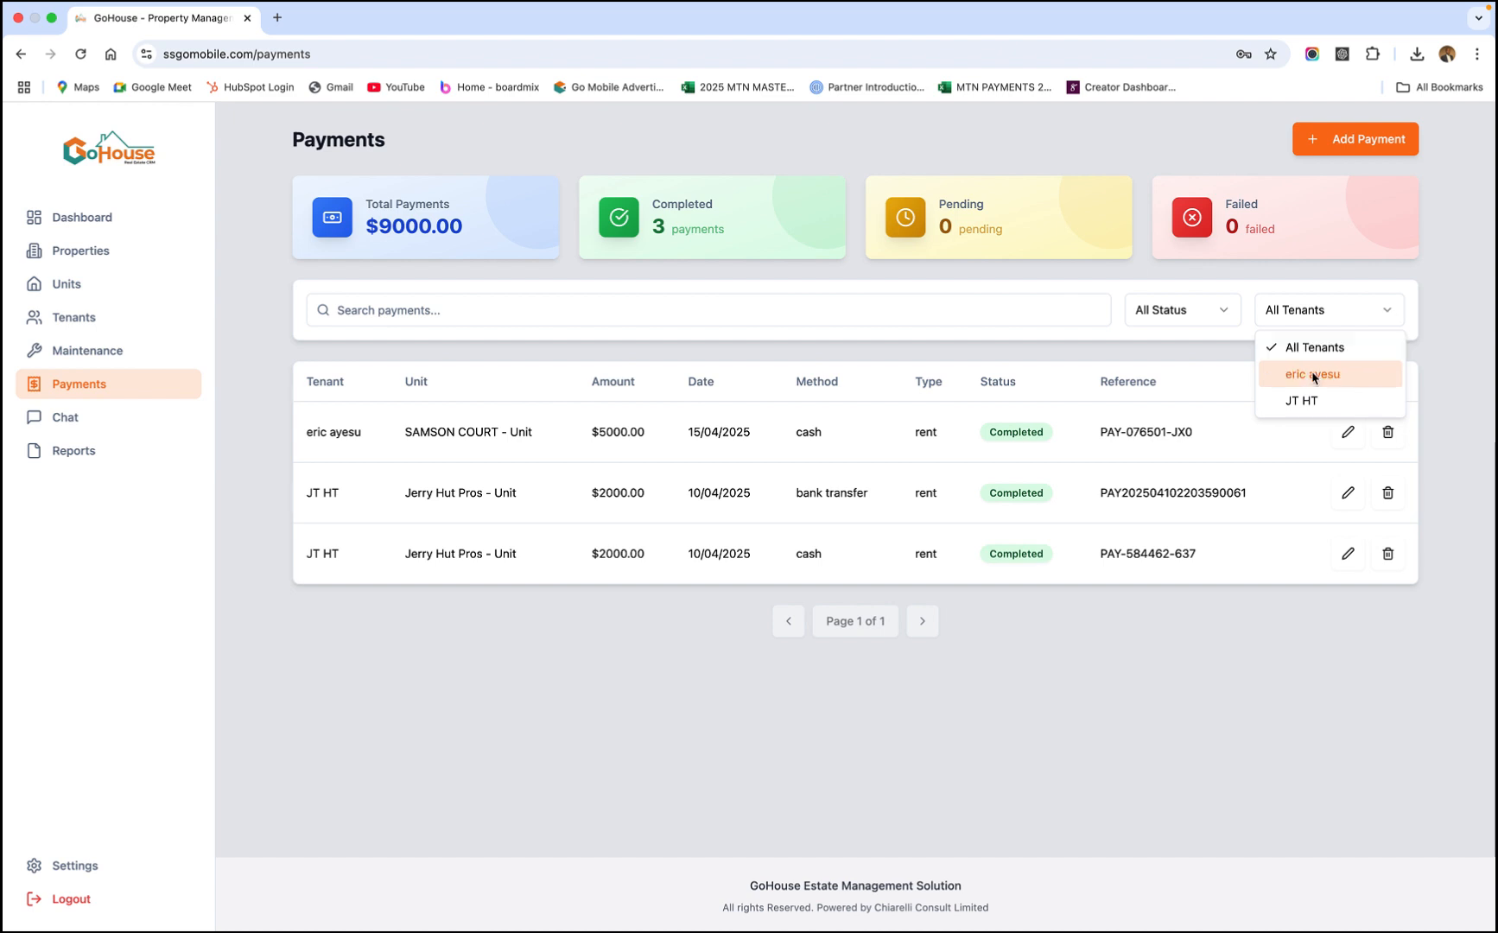
{"action": "left_click", "coordinate": [1313, 377]}
{"action": "left_click", "coordinate": [1386, 313]}
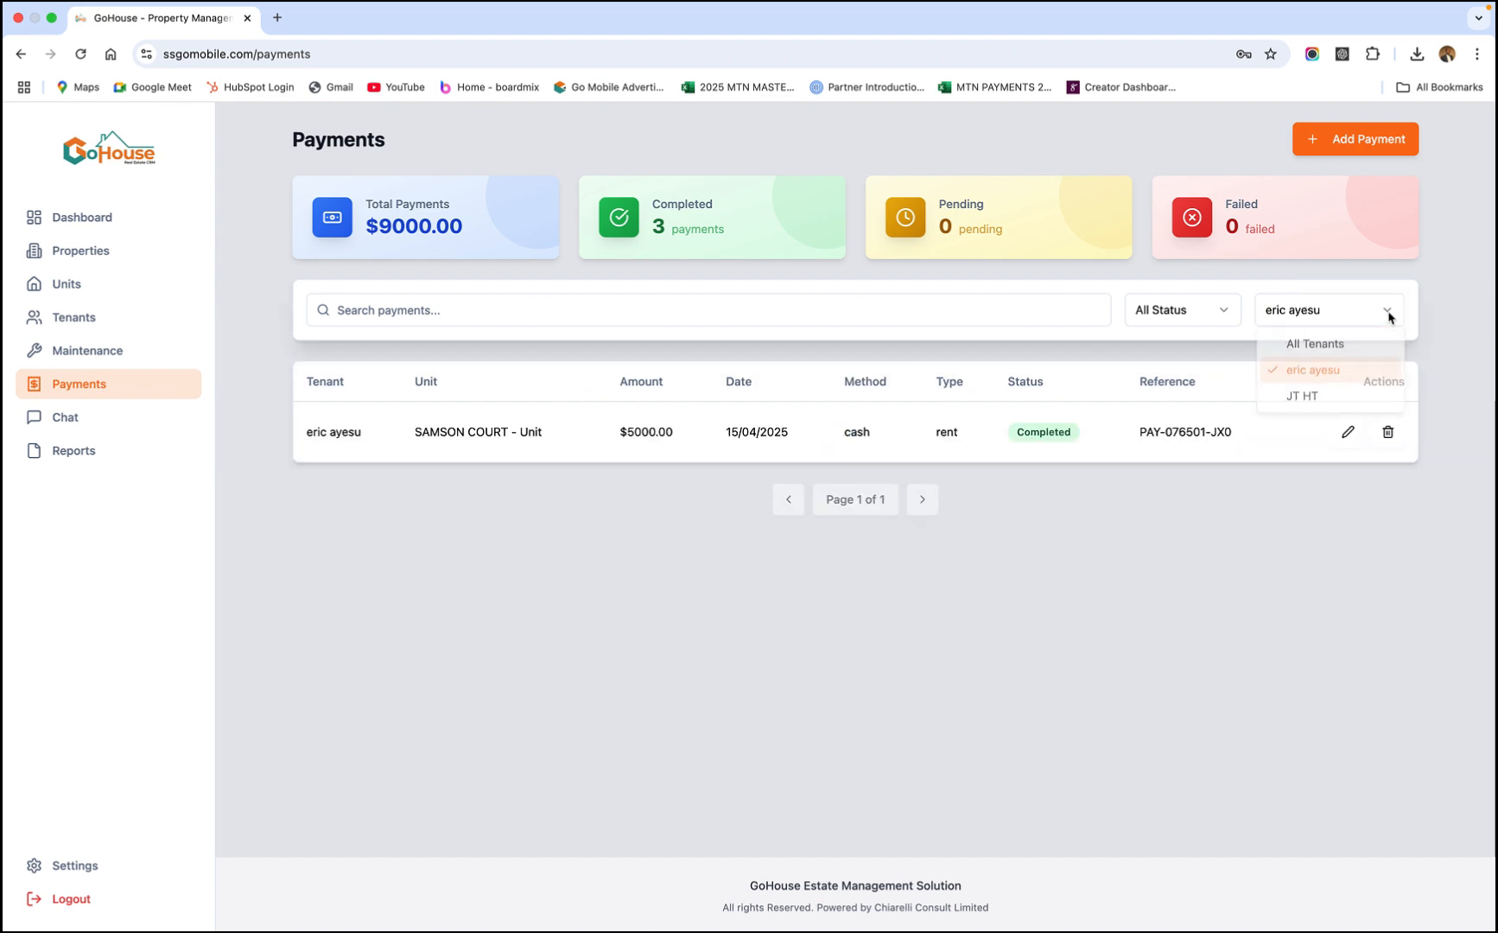
{"action": "left_click", "coordinate": [1278, 343]}
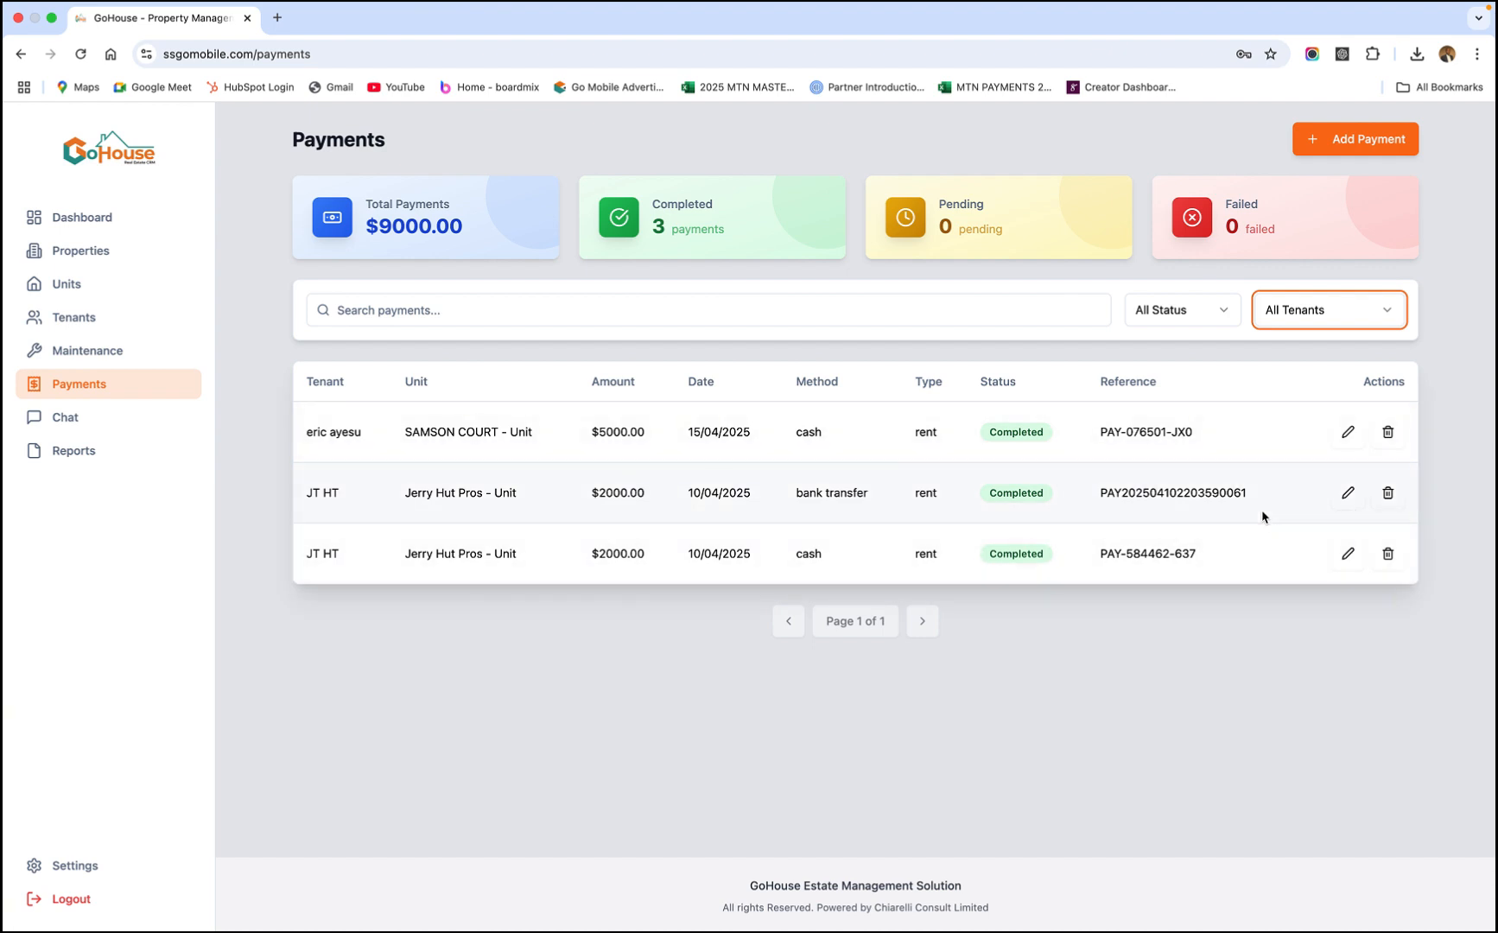
Start a new payment for the tenant of SAMSON COURT Unit SH- 2, keeping Cash as the payment method.
{"action": "left_click", "coordinate": [1357, 145]}
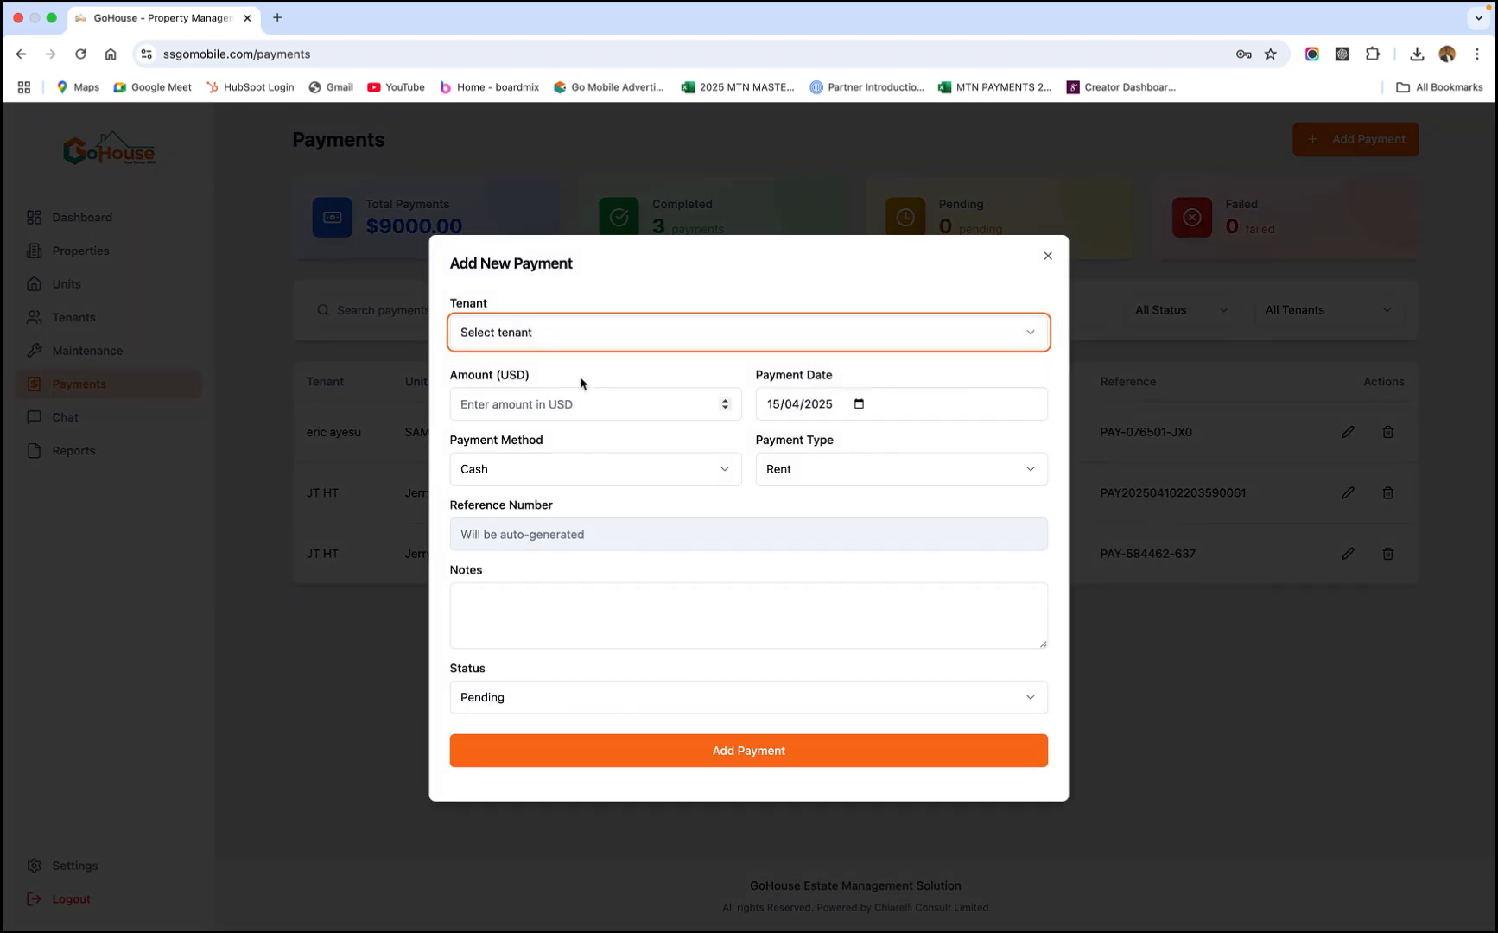
{"action": "left_click", "coordinate": [647, 333]}
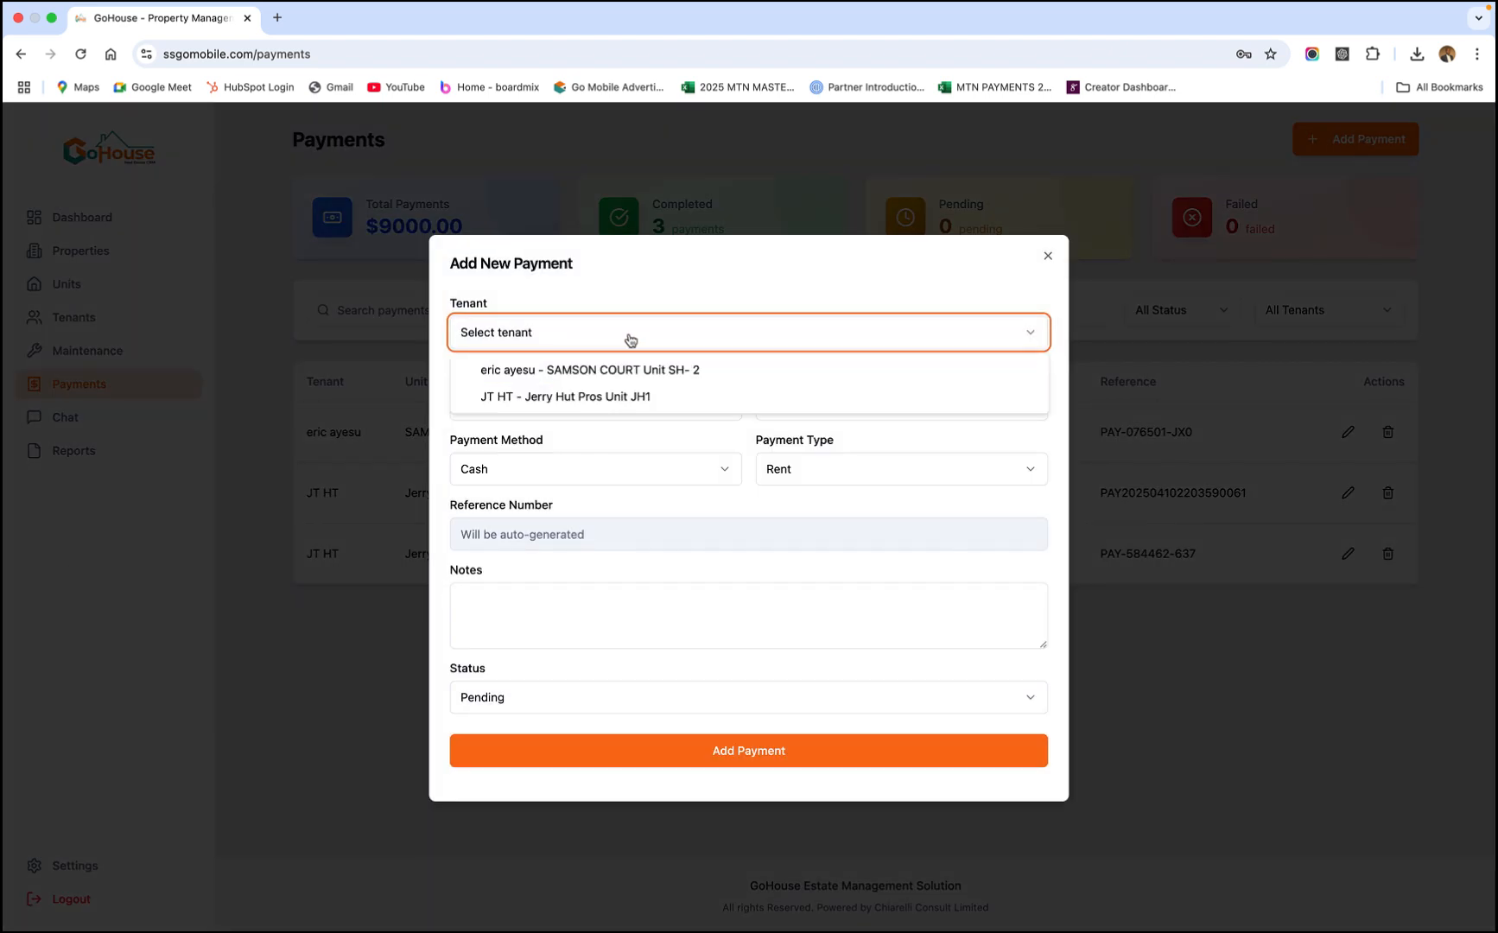
{"action": "left_click", "coordinate": [570, 370]}
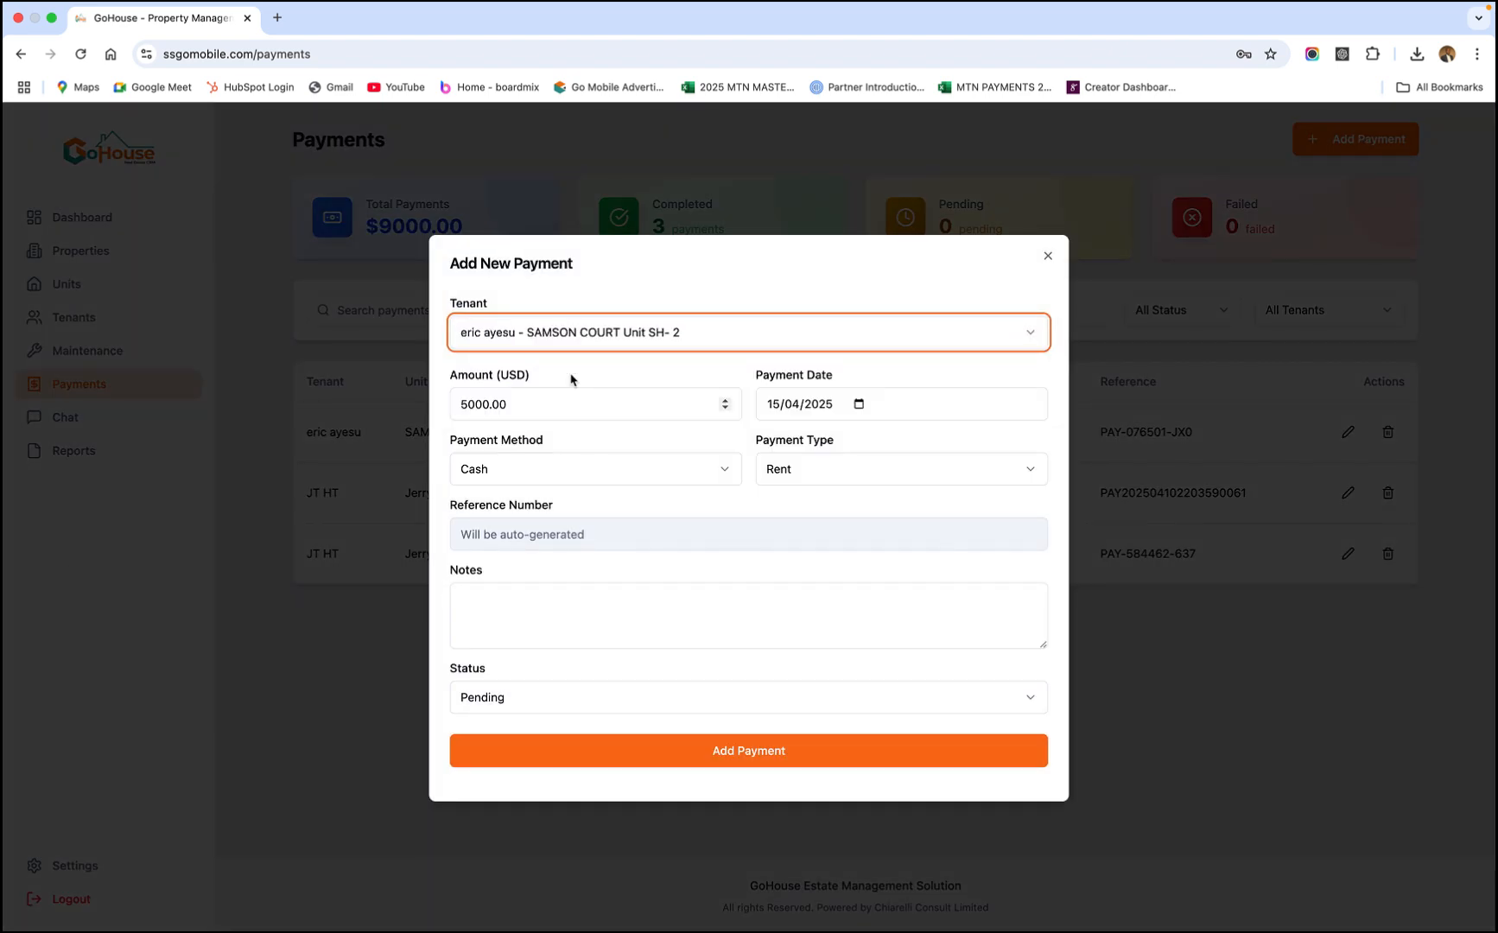
{"action": "left_click", "coordinate": [611, 475]}
{"action": "left_click", "coordinate": [612, 476]}
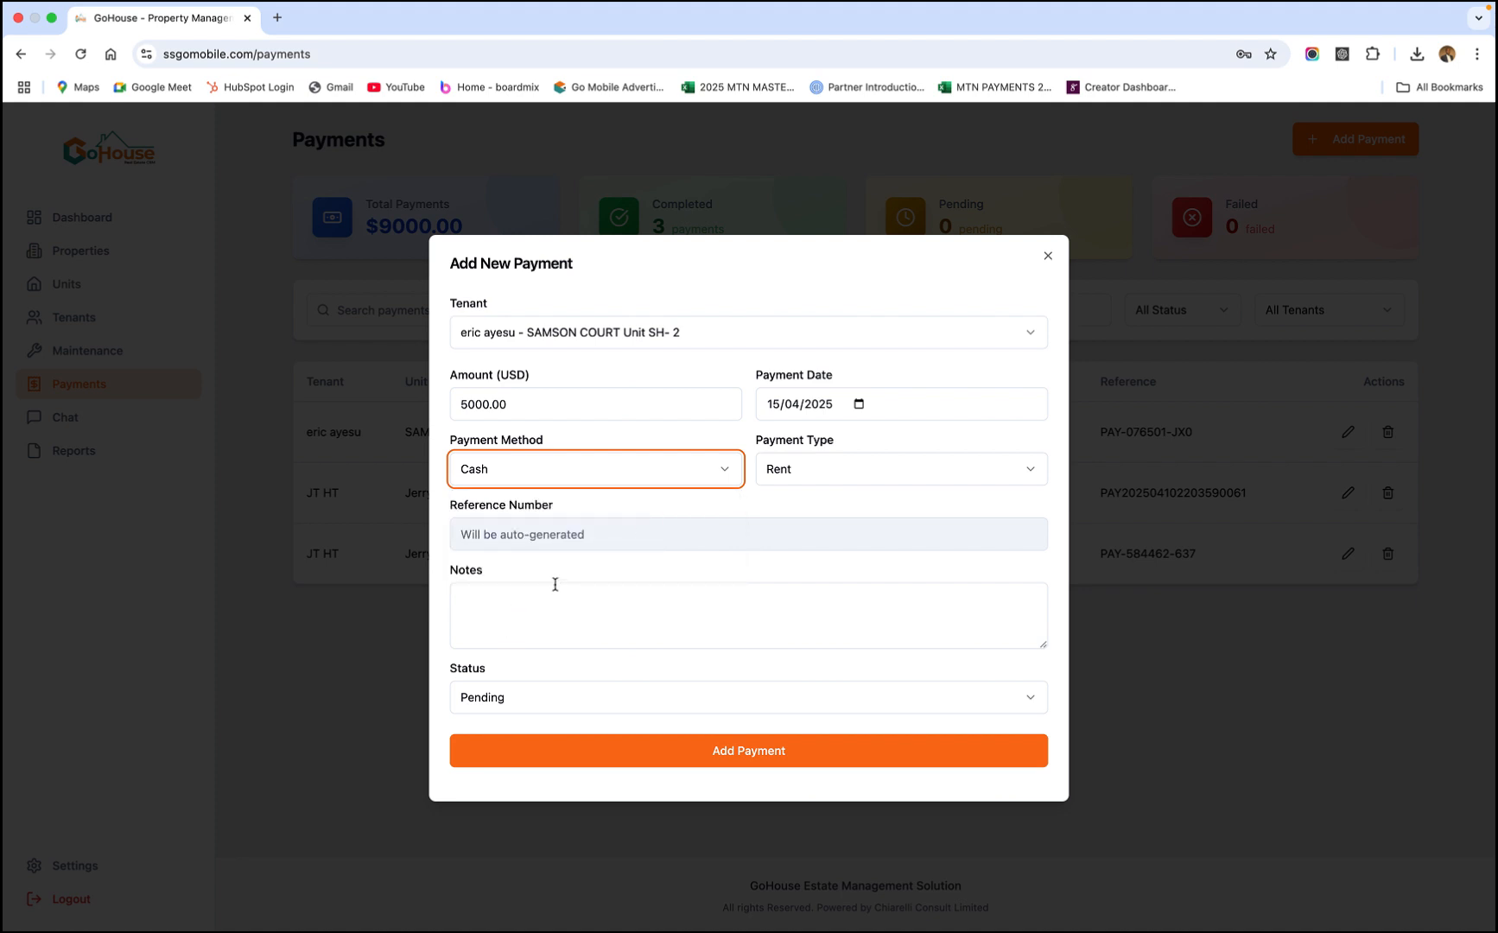
Enter the payment note "paid in fully", set the status to Completed, and add the payment.
{"action": "left_click", "coordinate": [556, 623]}
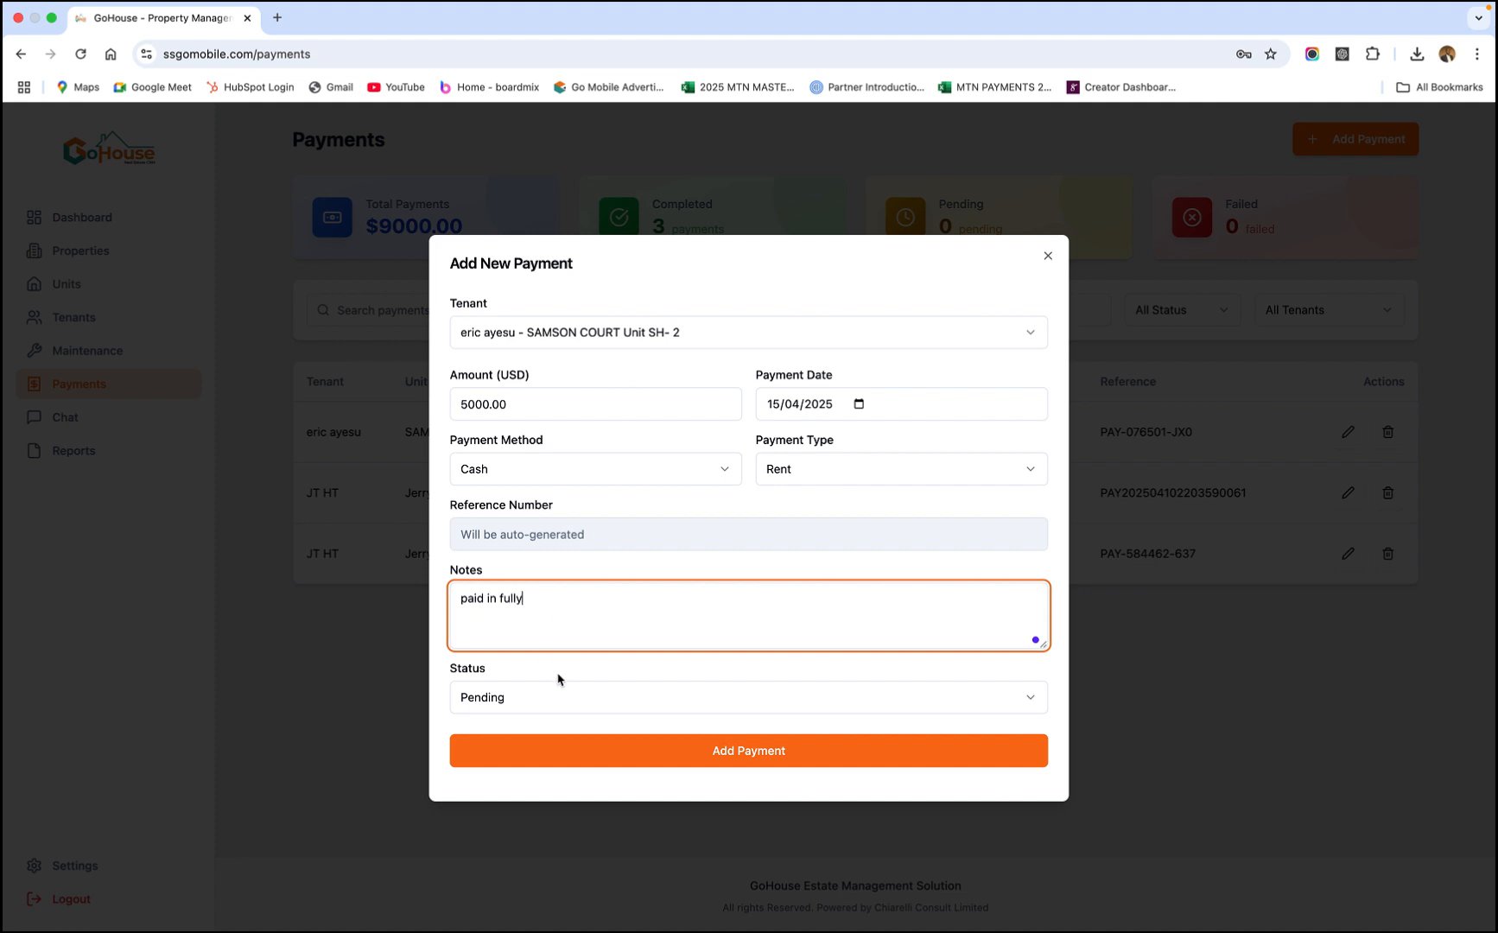
{"action": "left_click", "coordinate": [658, 704]}
{"action": "left_click", "coordinate": [528, 763]}
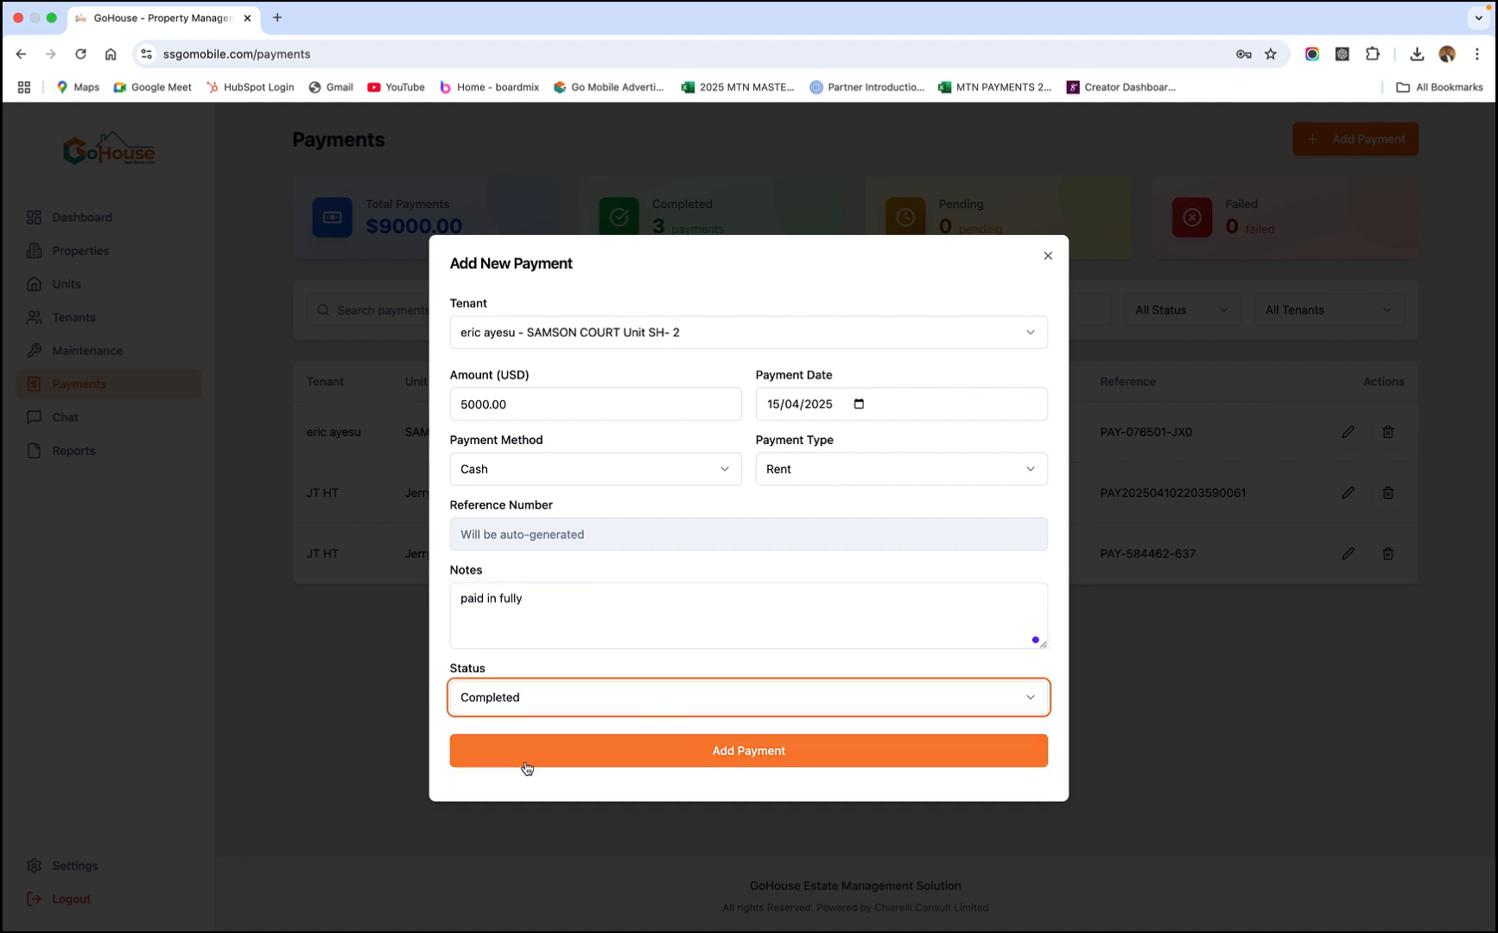
{"action": "left_click", "coordinate": [799, 748]}
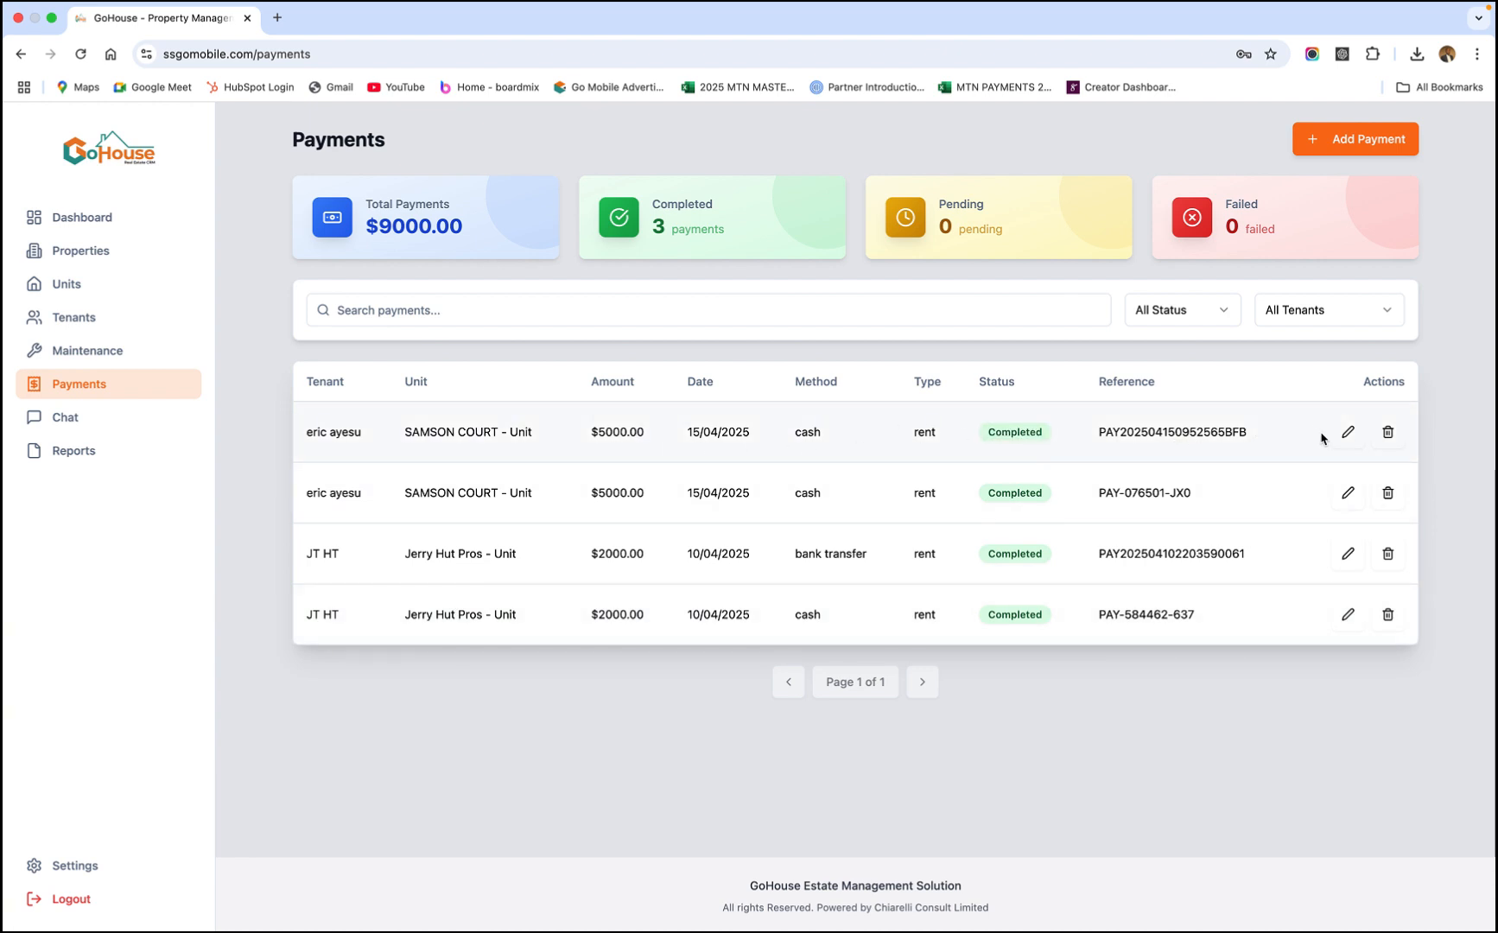
Open the reports and analytics overview of the managed properties.
{"action": "left_click", "coordinate": [78, 451]}
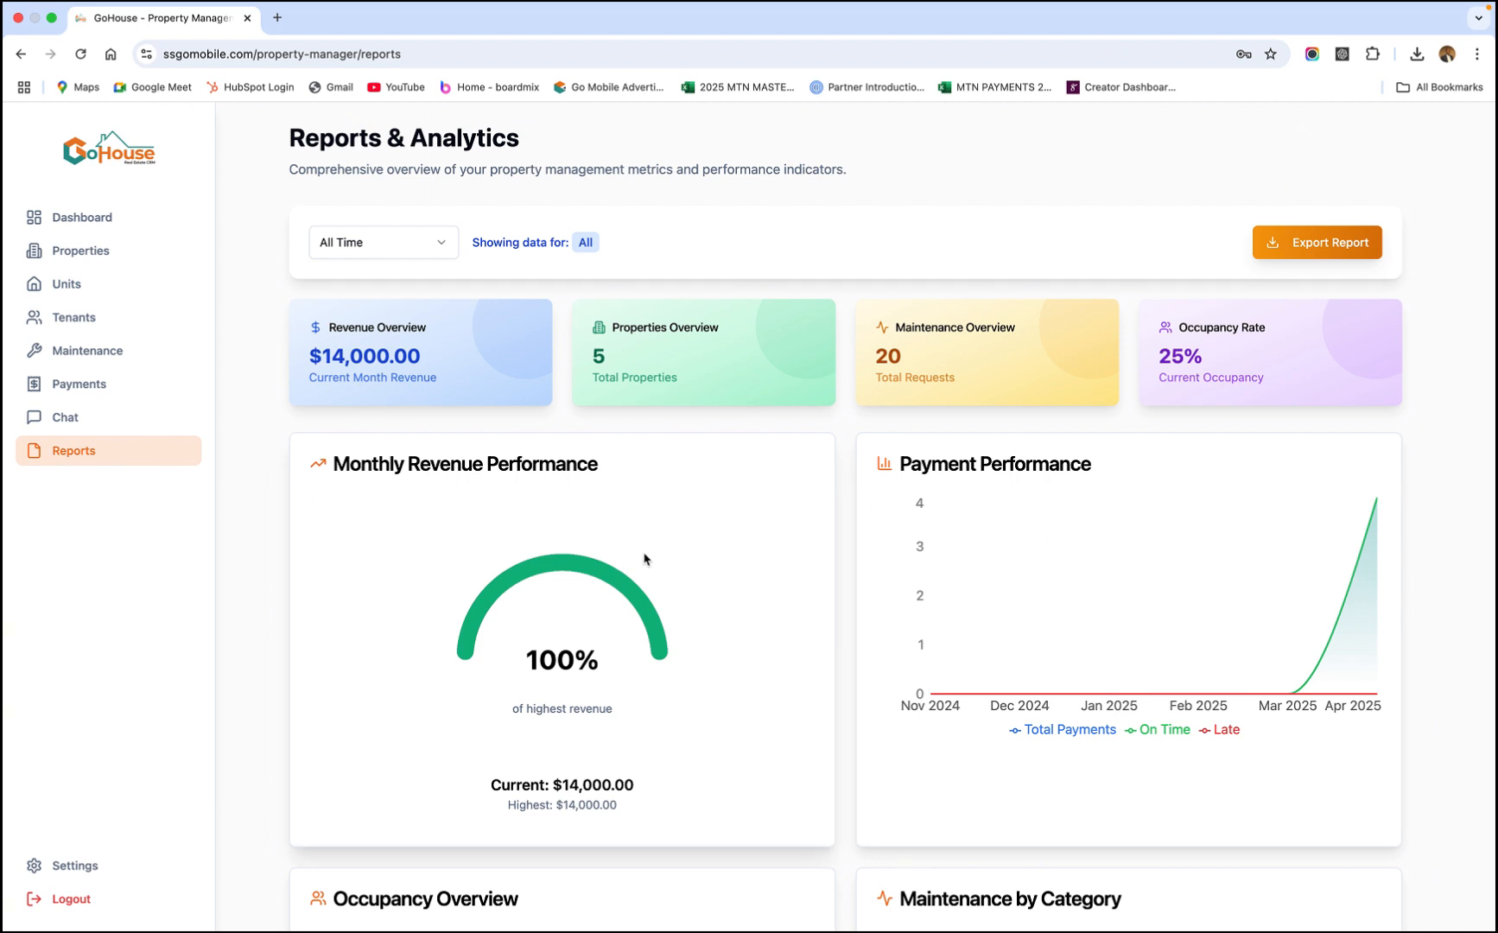
Examine the revenue, payment, occupancy and maintenance reports through to the recent maintenance requests, and check the available report time periods.
{"action": "scroll", "coordinate": [706, 600], "scroll_direction": "down", "scroll_amount": 2}
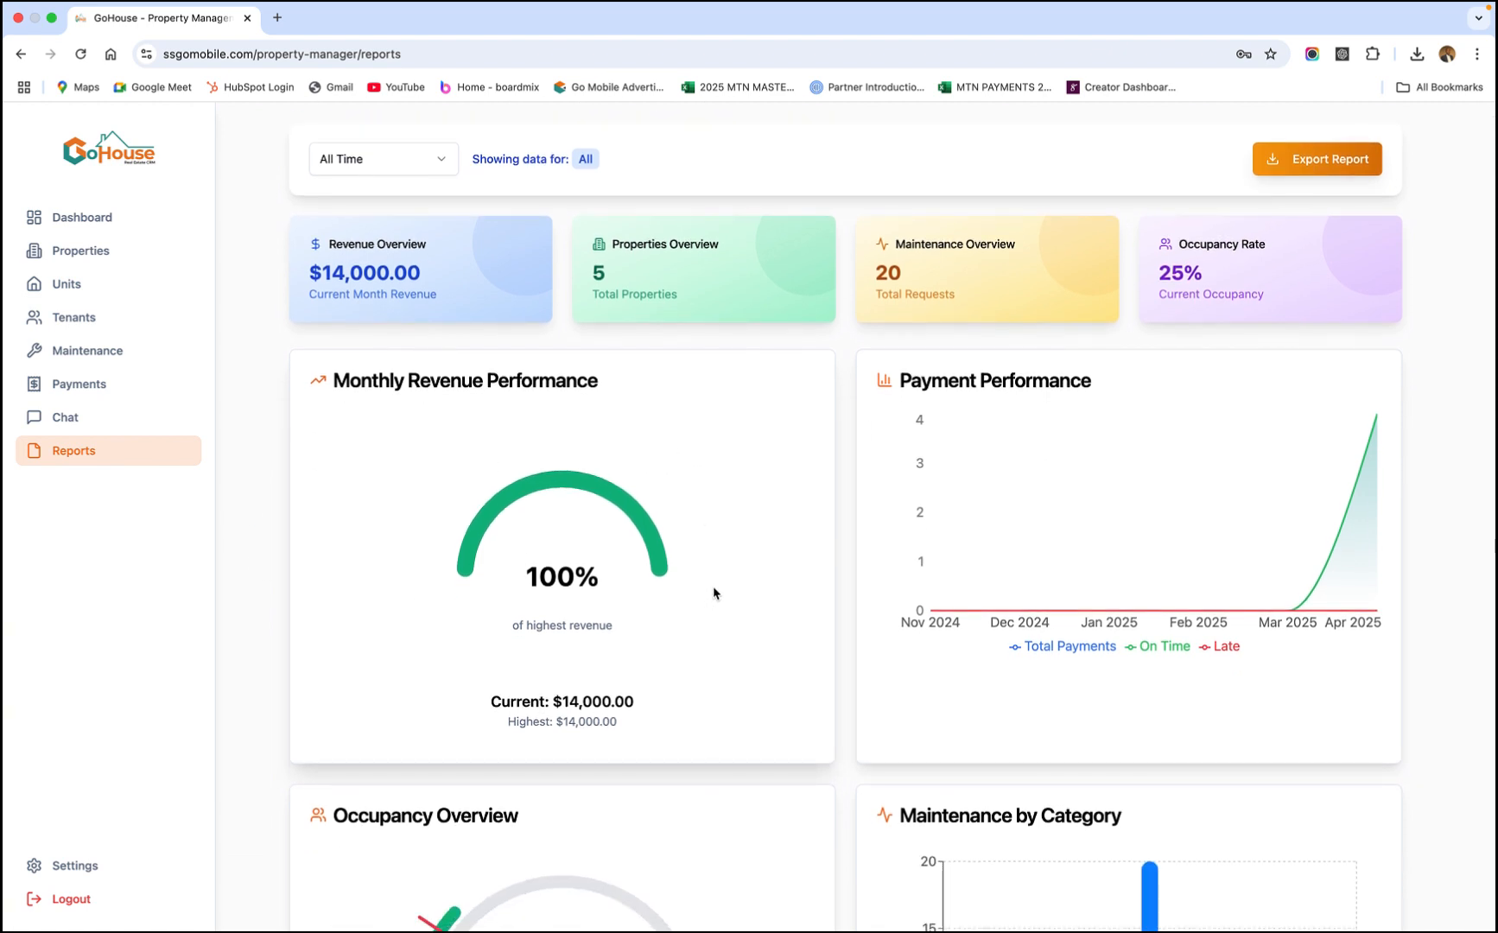
{"action": "scroll", "coordinate": [718, 587], "scroll_direction": "down", "scroll_amount": 2}
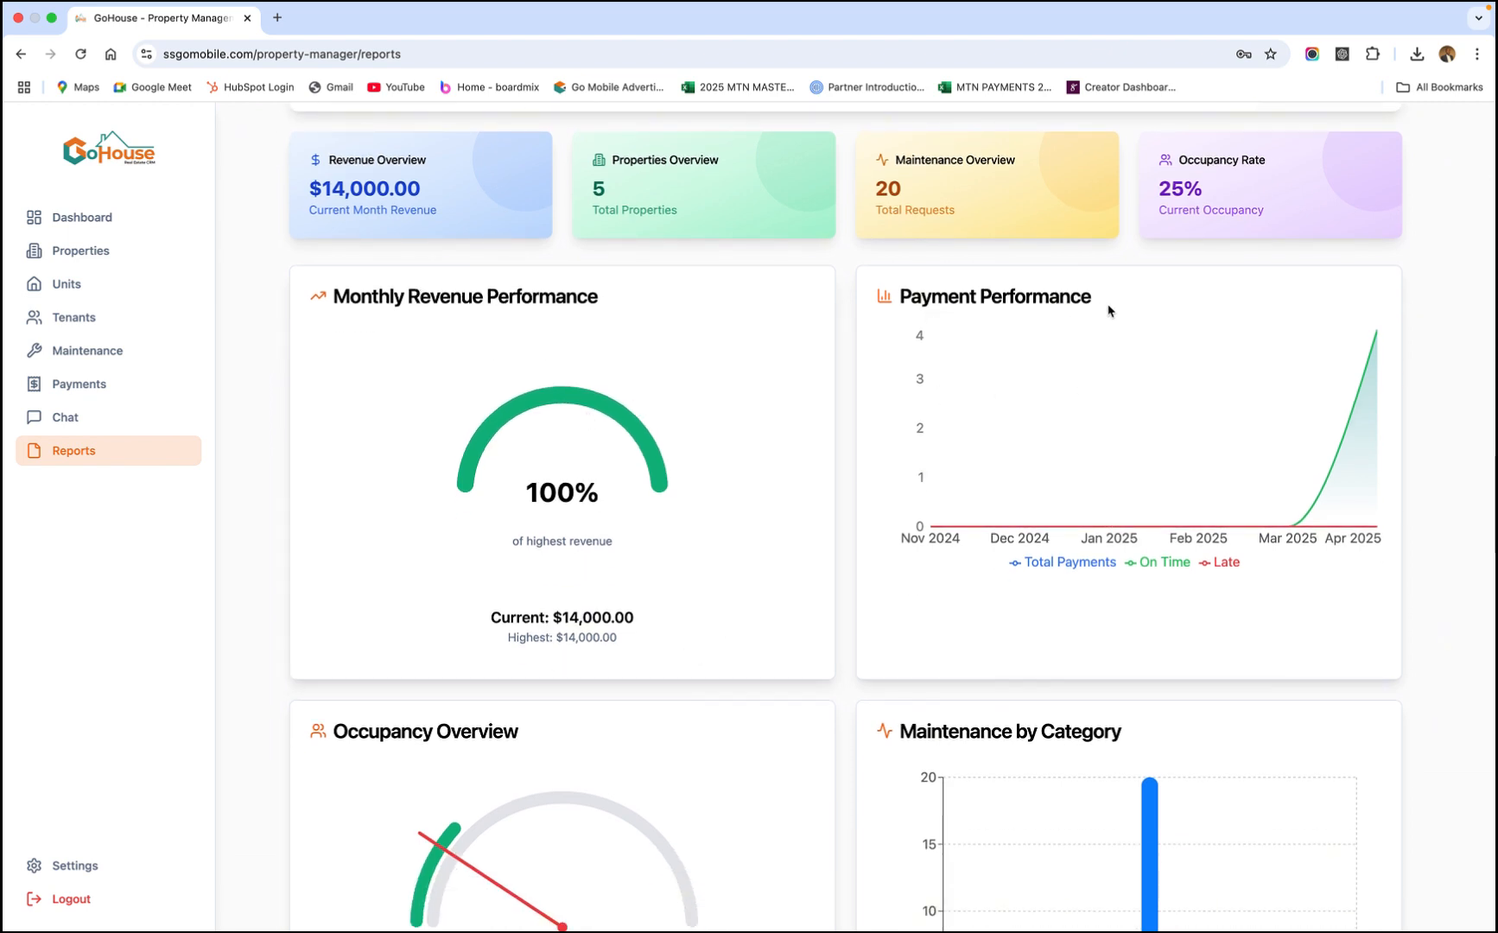
{"action": "mouse_move", "coordinate": [1040, 508]}
{"action": "scroll", "coordinate": [1119, 577], "scroll_direction": "down", "scroll_amount": 5}
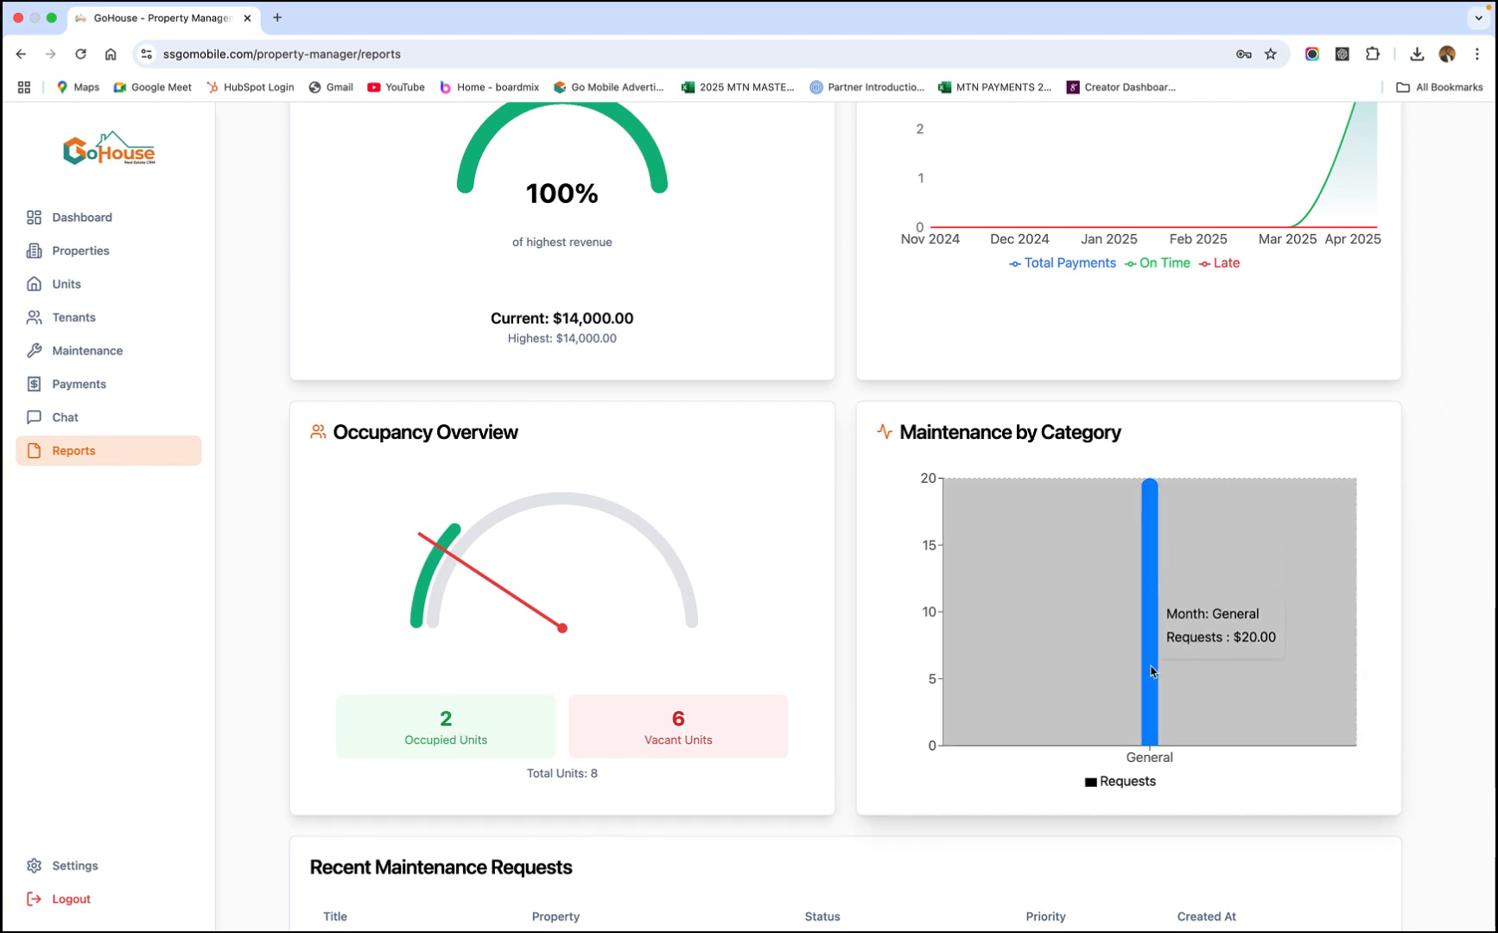
{"action": "scroll", "coordinate": [1122, 652], "scroll_direction": "down", "scroll_amount": 5}
{"action": "scroll", "coordinate": [1097, 640], "scroll_direction": "down", "scroll_amount": 1}
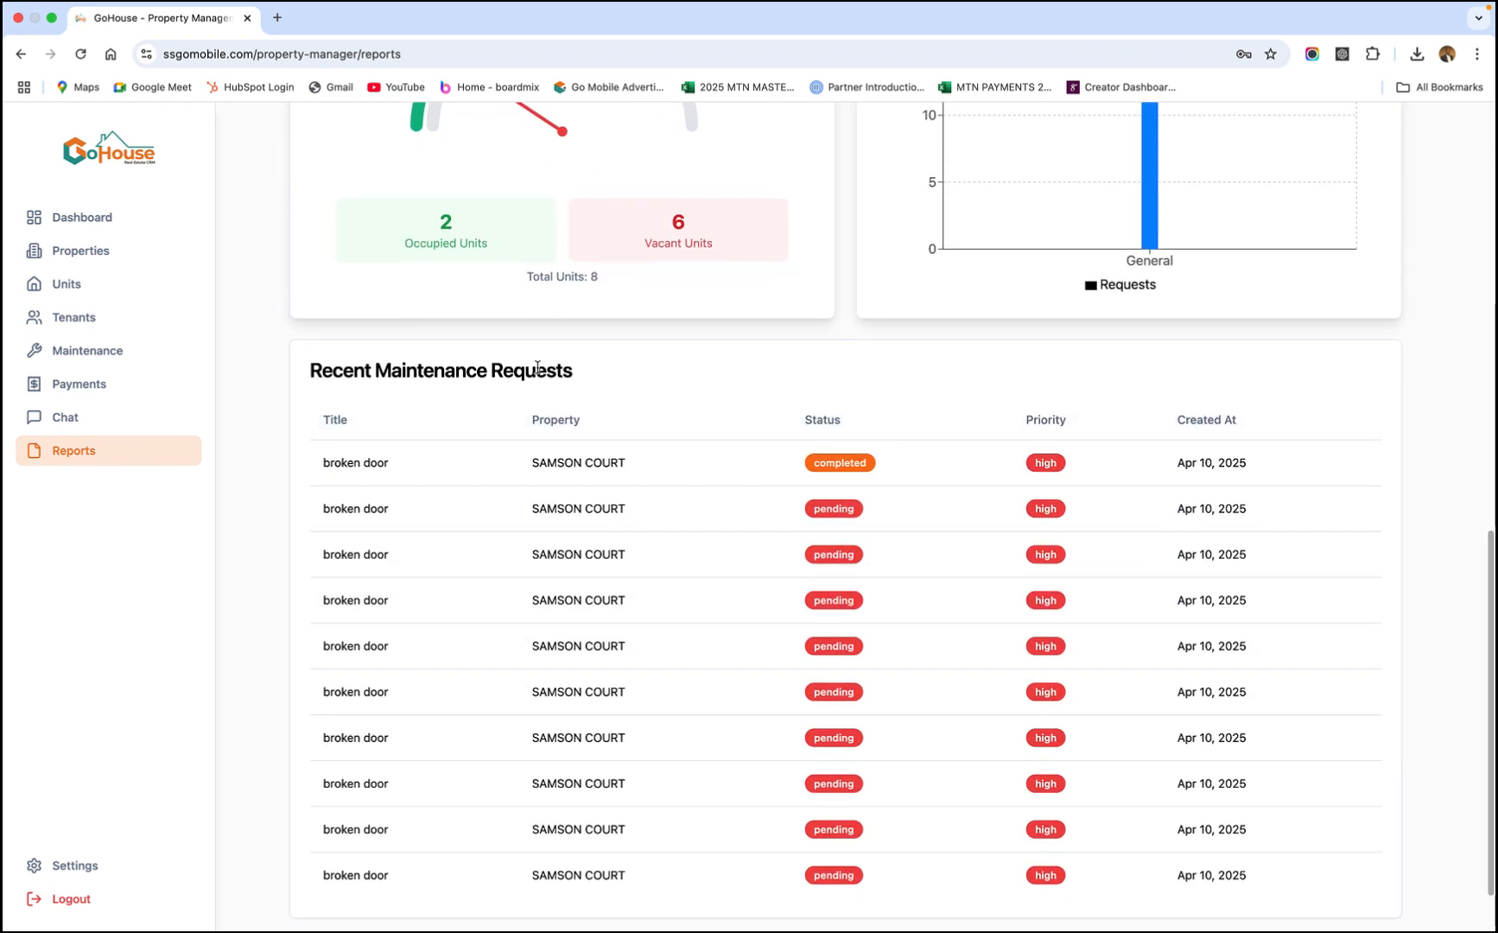
{"action": "scroll", "coordinate": [769, 389], "scroll_direction": "down", "scroll_amount": 1}
{"action": "scroll", "coordinate": [770, 388], "scroll_direction": "down", "scroll_amount": 1}
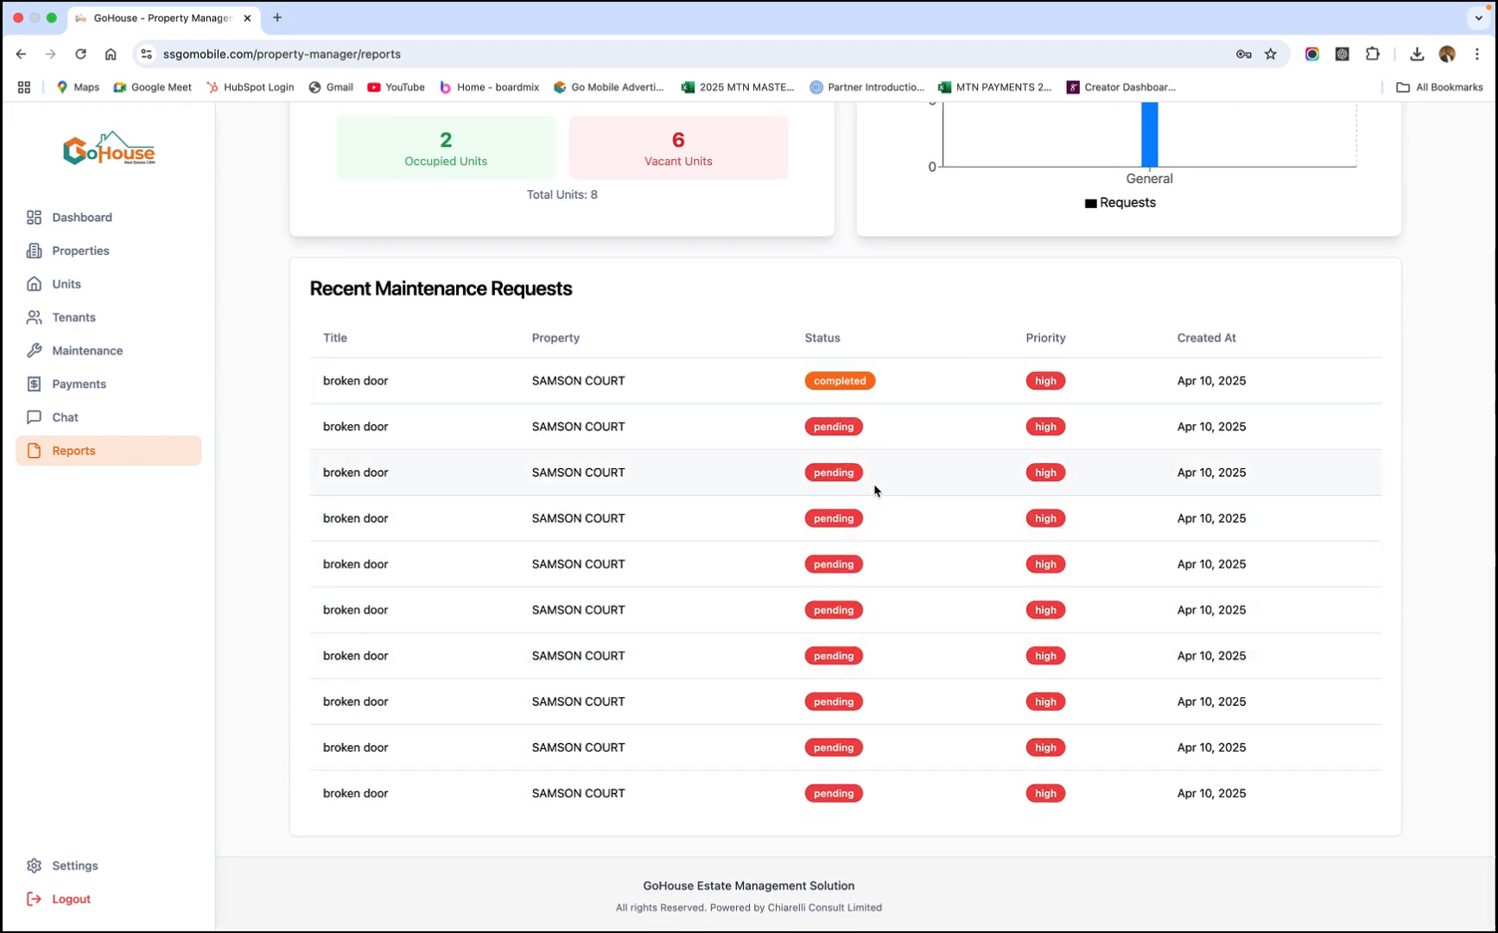
{"action": "scroll", "coordinate": [875, 488], "scroll_direction": "up", "scroll_amount": 5}
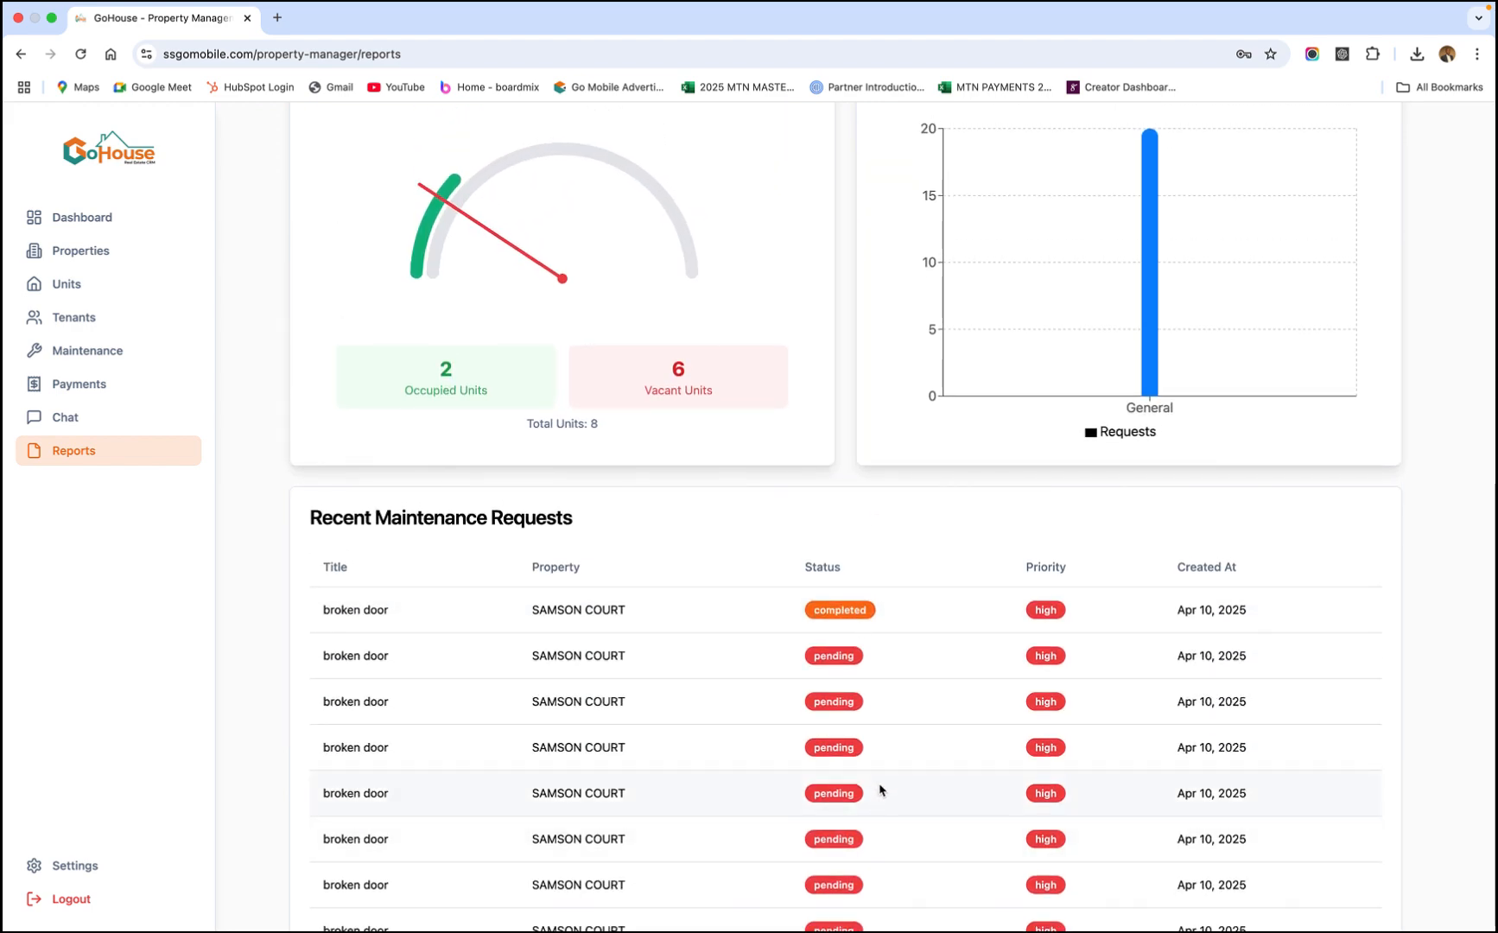
{"action": "scroll", "coordinate": [879, 788], "scroll_direction": "up", "scroll_amount": 18}
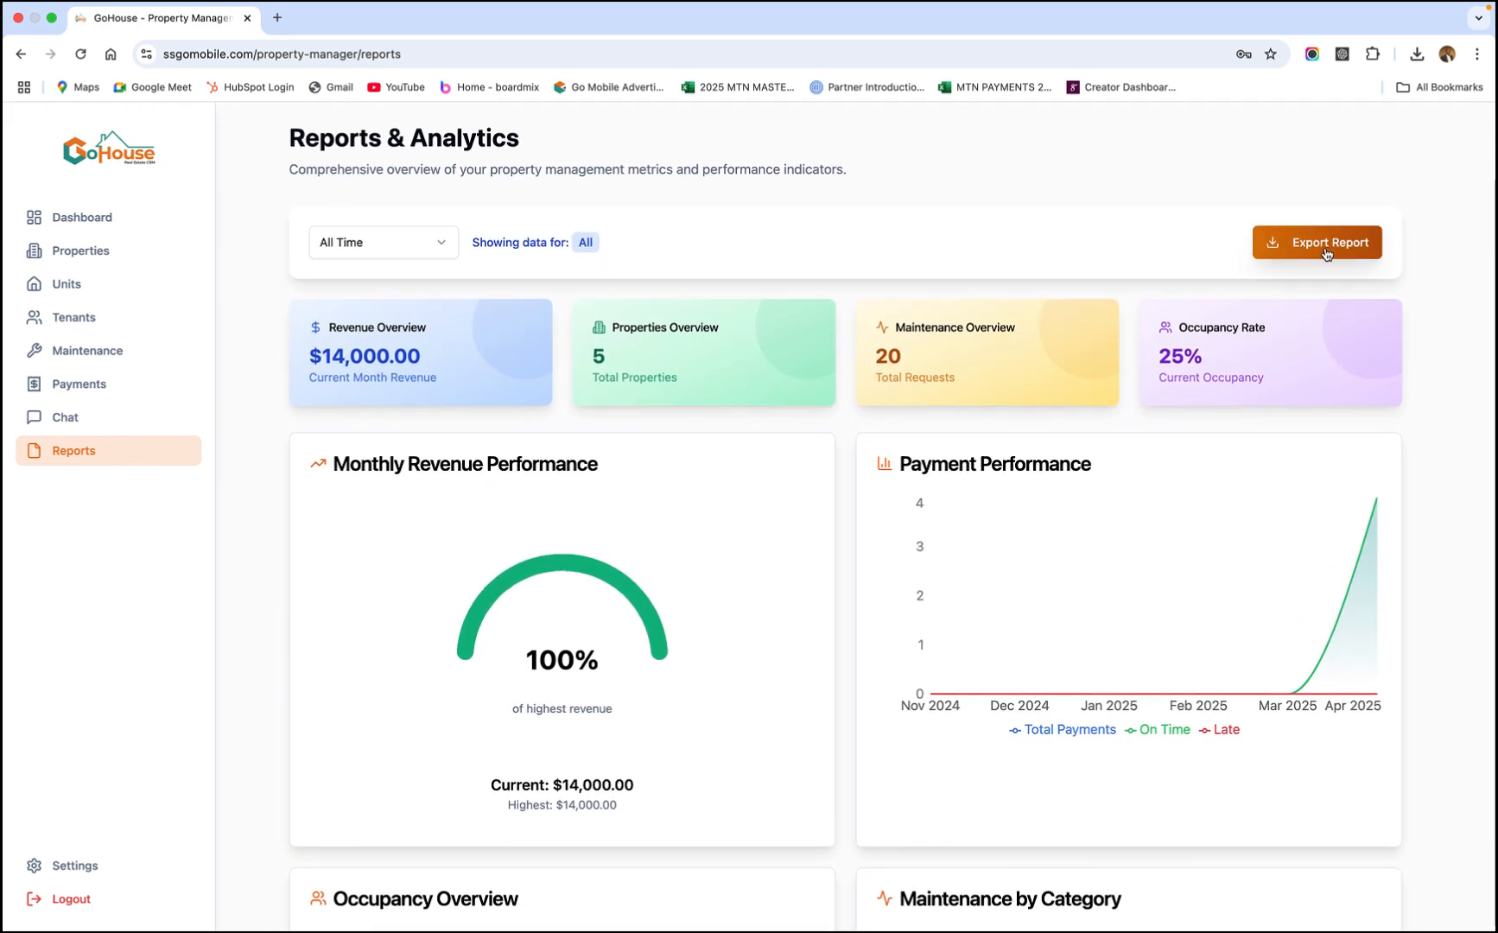
{"action": "left_click", "coordinate": [444, 242]}
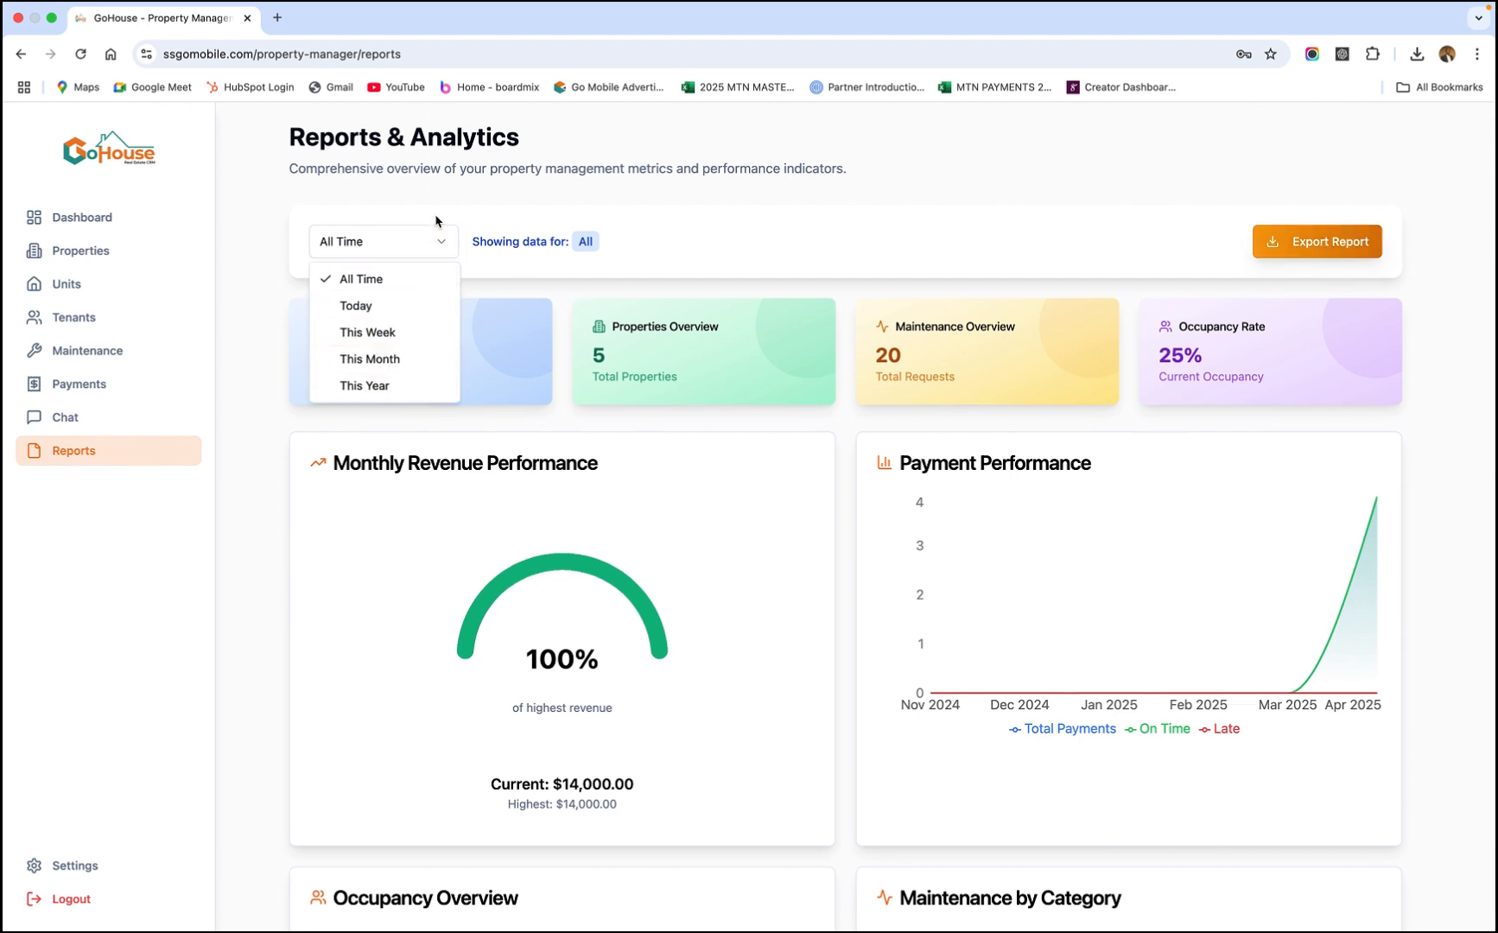
{"action": "left_click", "coordinate": [1312, 247]}
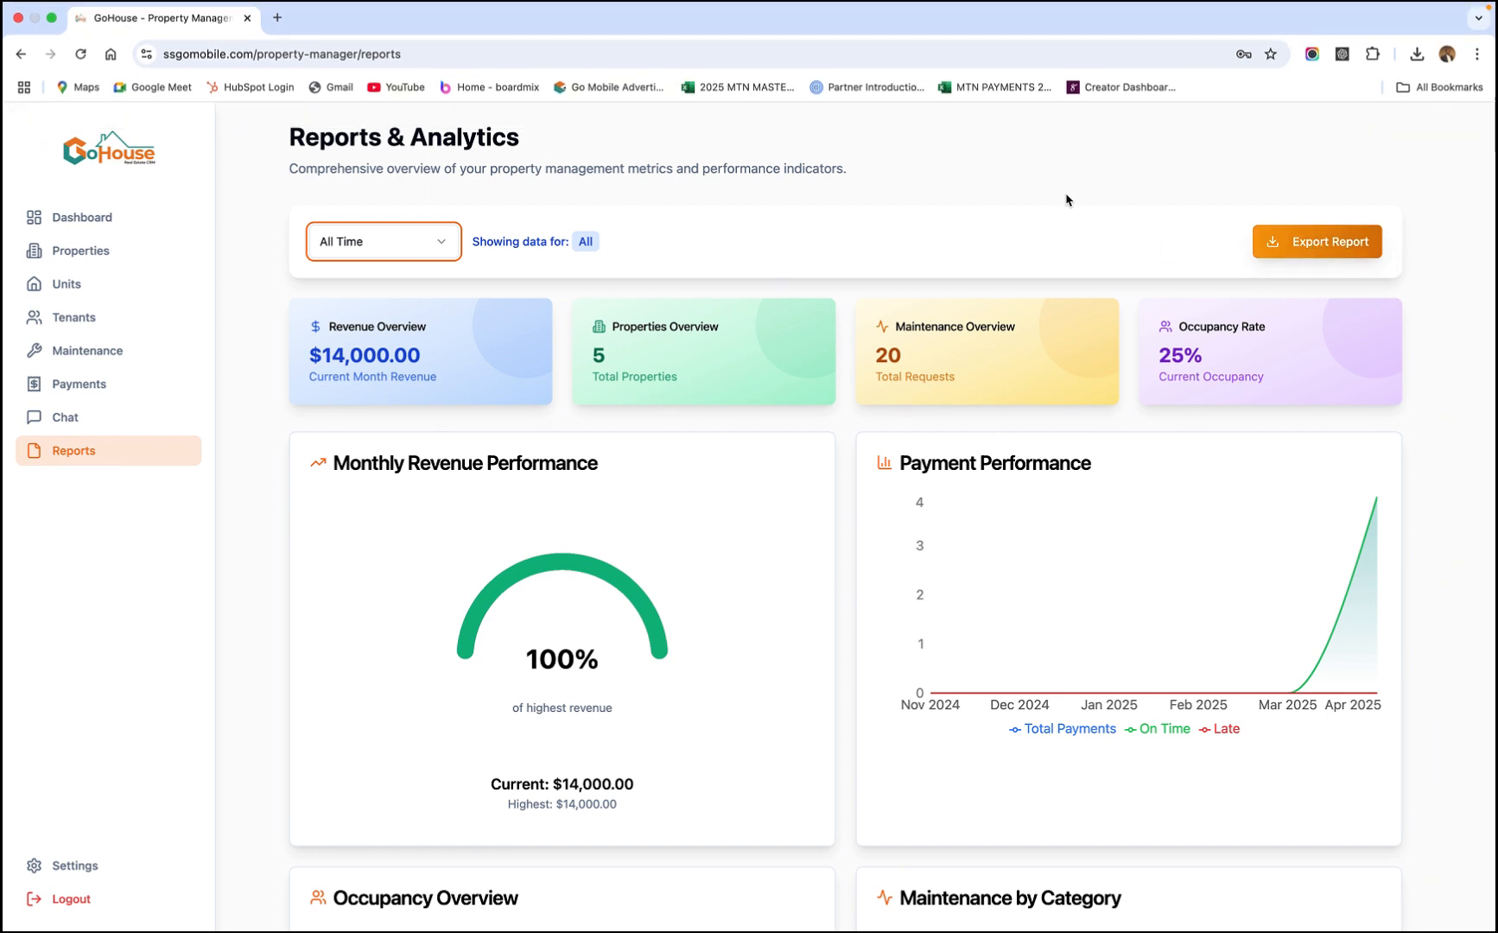
Start a new chat conversation with the tenant of Jerry Hut Pros Unit JH1.
{"action": "left_click", "coordinate": [86, 423]}
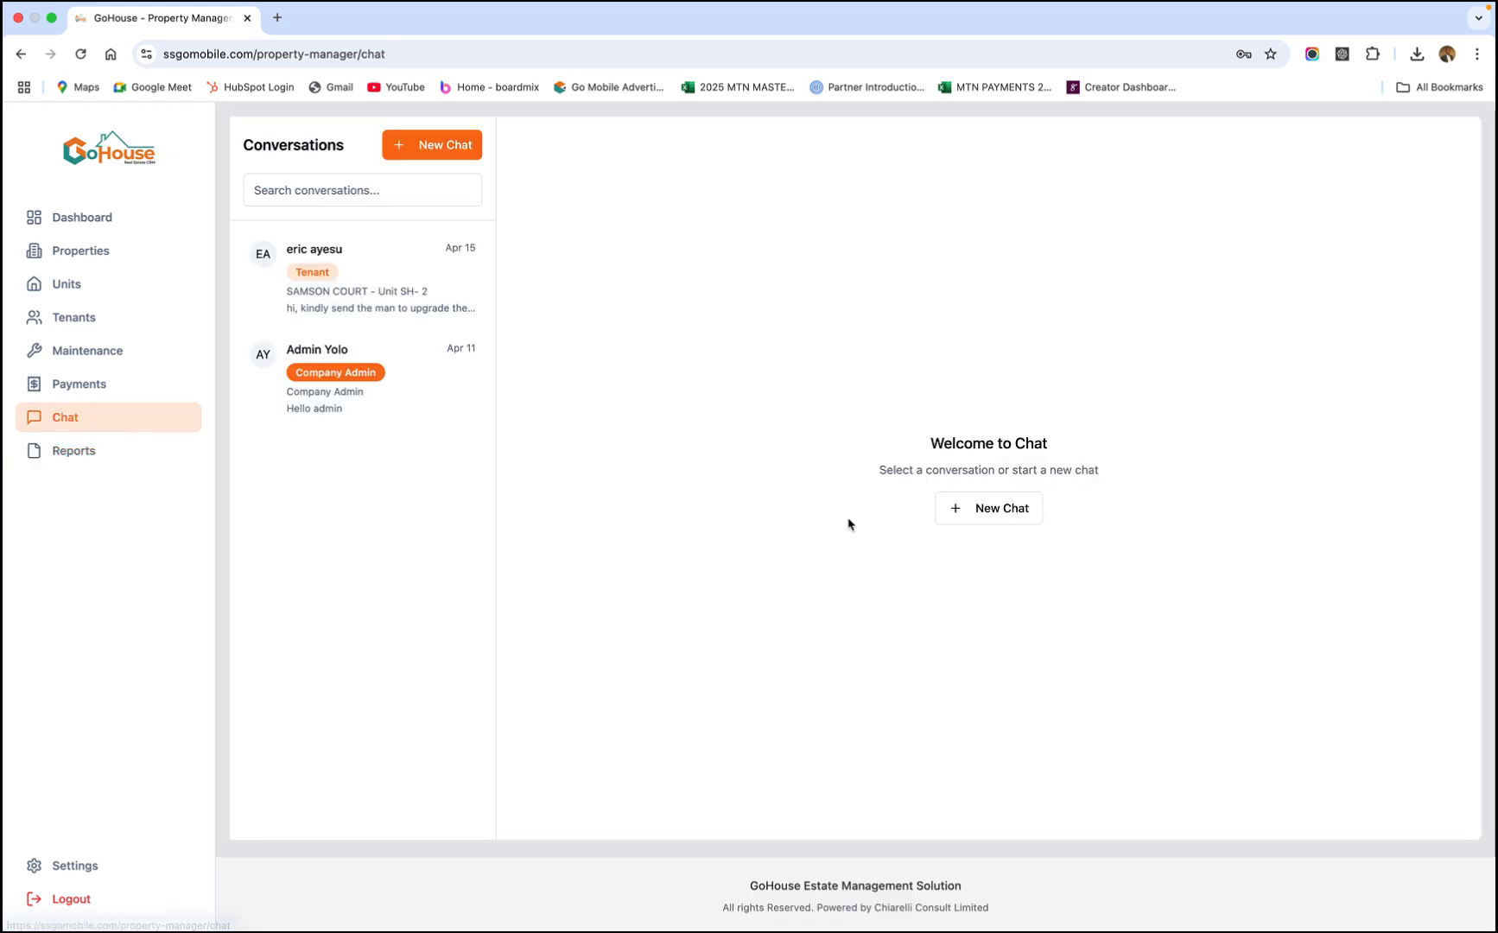
{"action": "left_click", "coordinate": [1014, 518]}
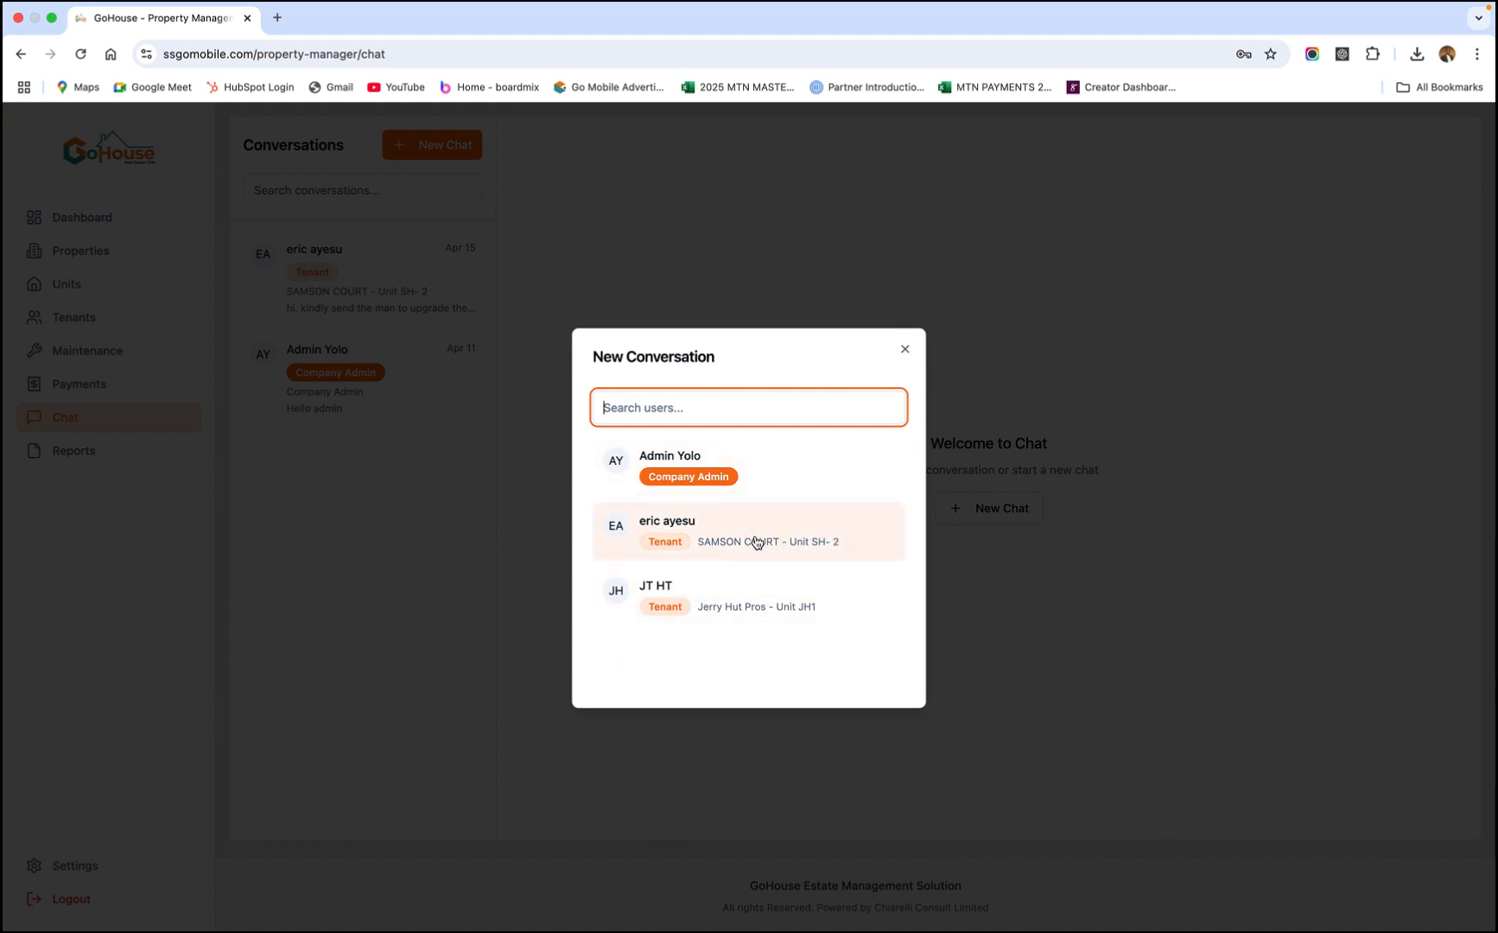
{"action": "left_click", "coordinate": [763, 610]}
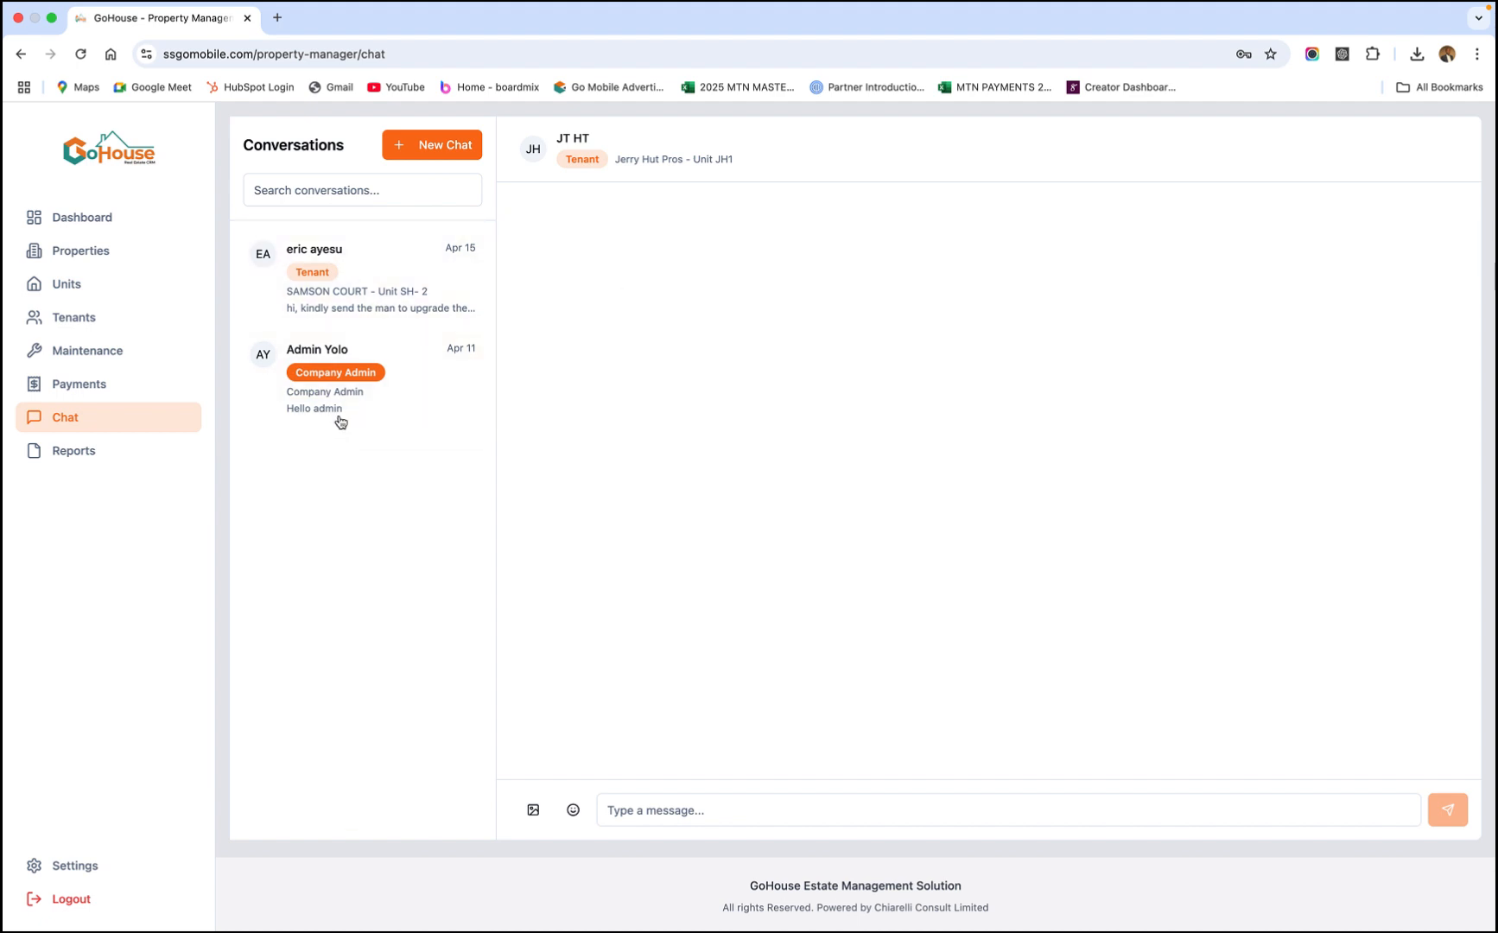
Send the tenant "thank you for your request. maintenance will be there this morning to fix the issue", and view the image attachment picker.
{"action": "left_click", "coordinate": [728, 807]}
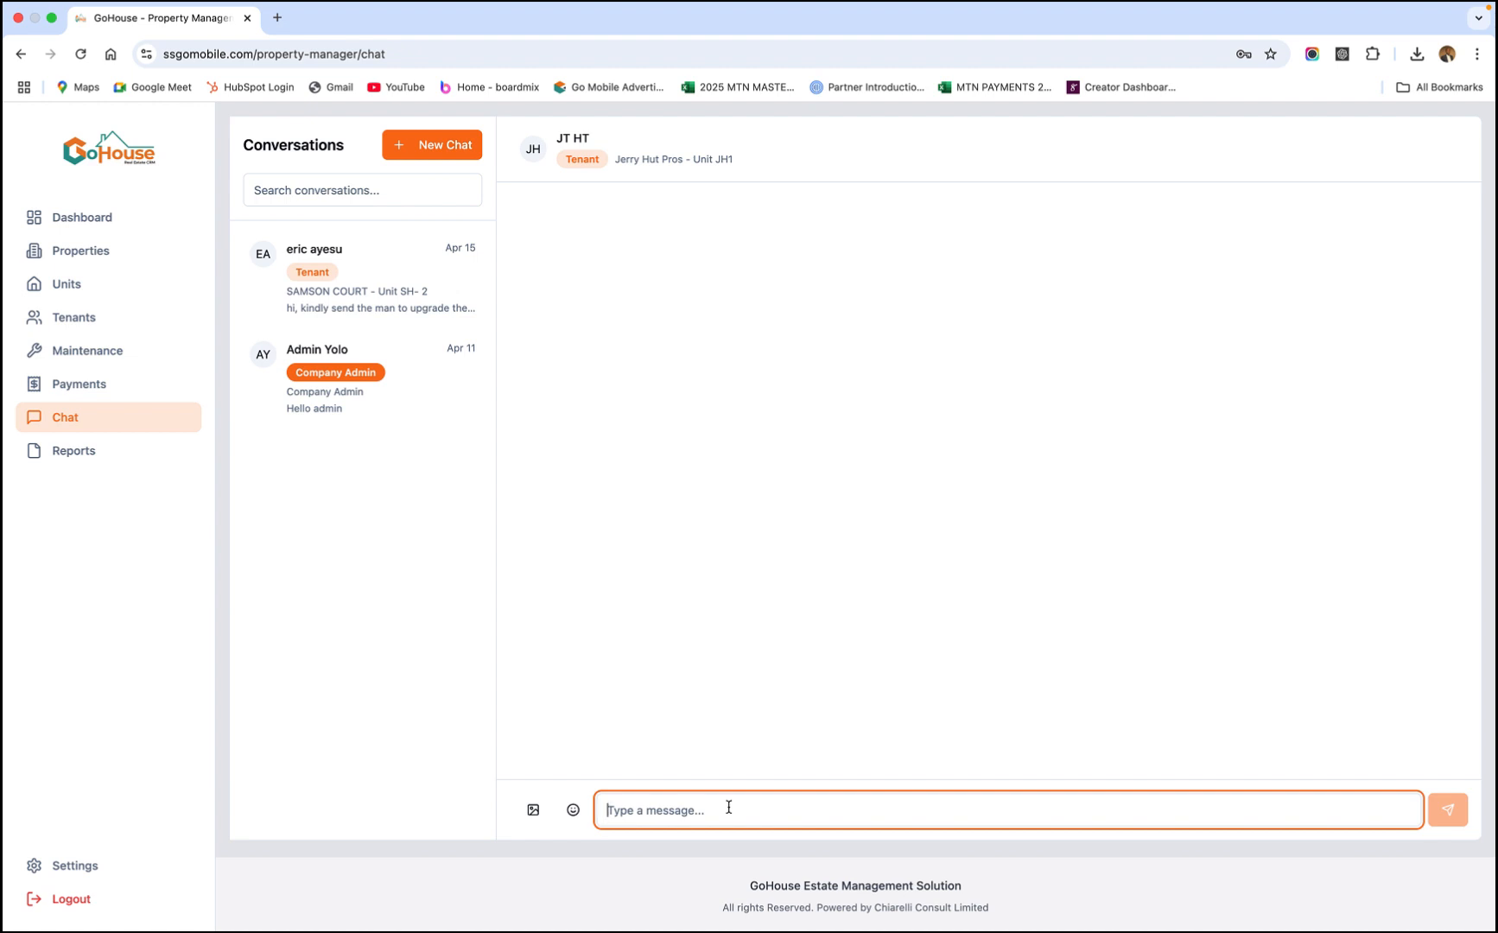
{"action": "type", "text": "thank you"}
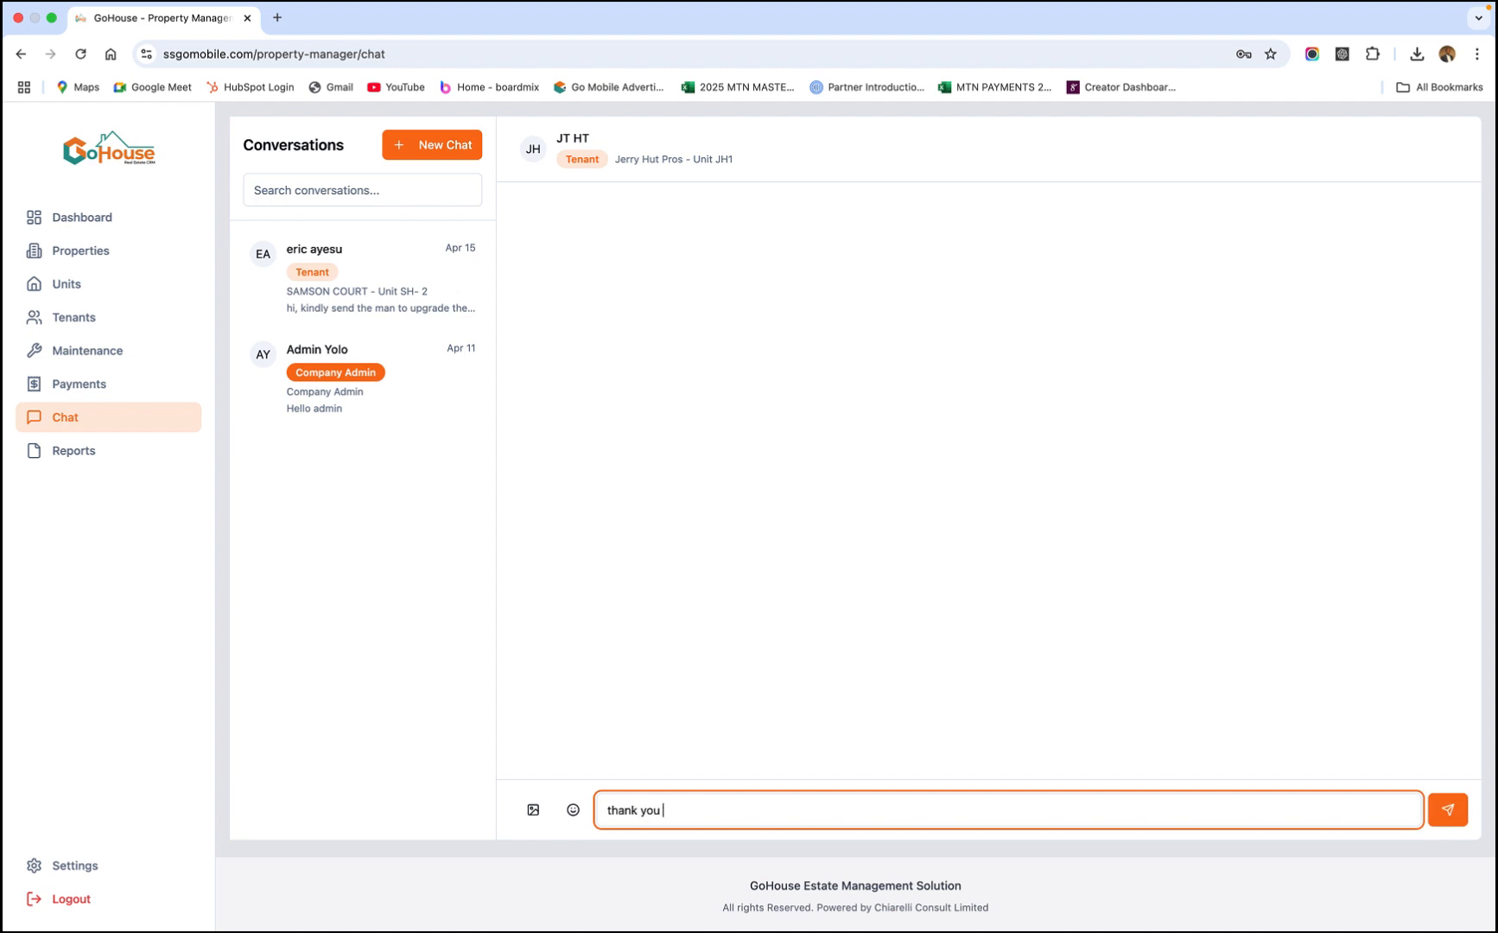
{"action": "type", "text": " for your request. maintenance"}
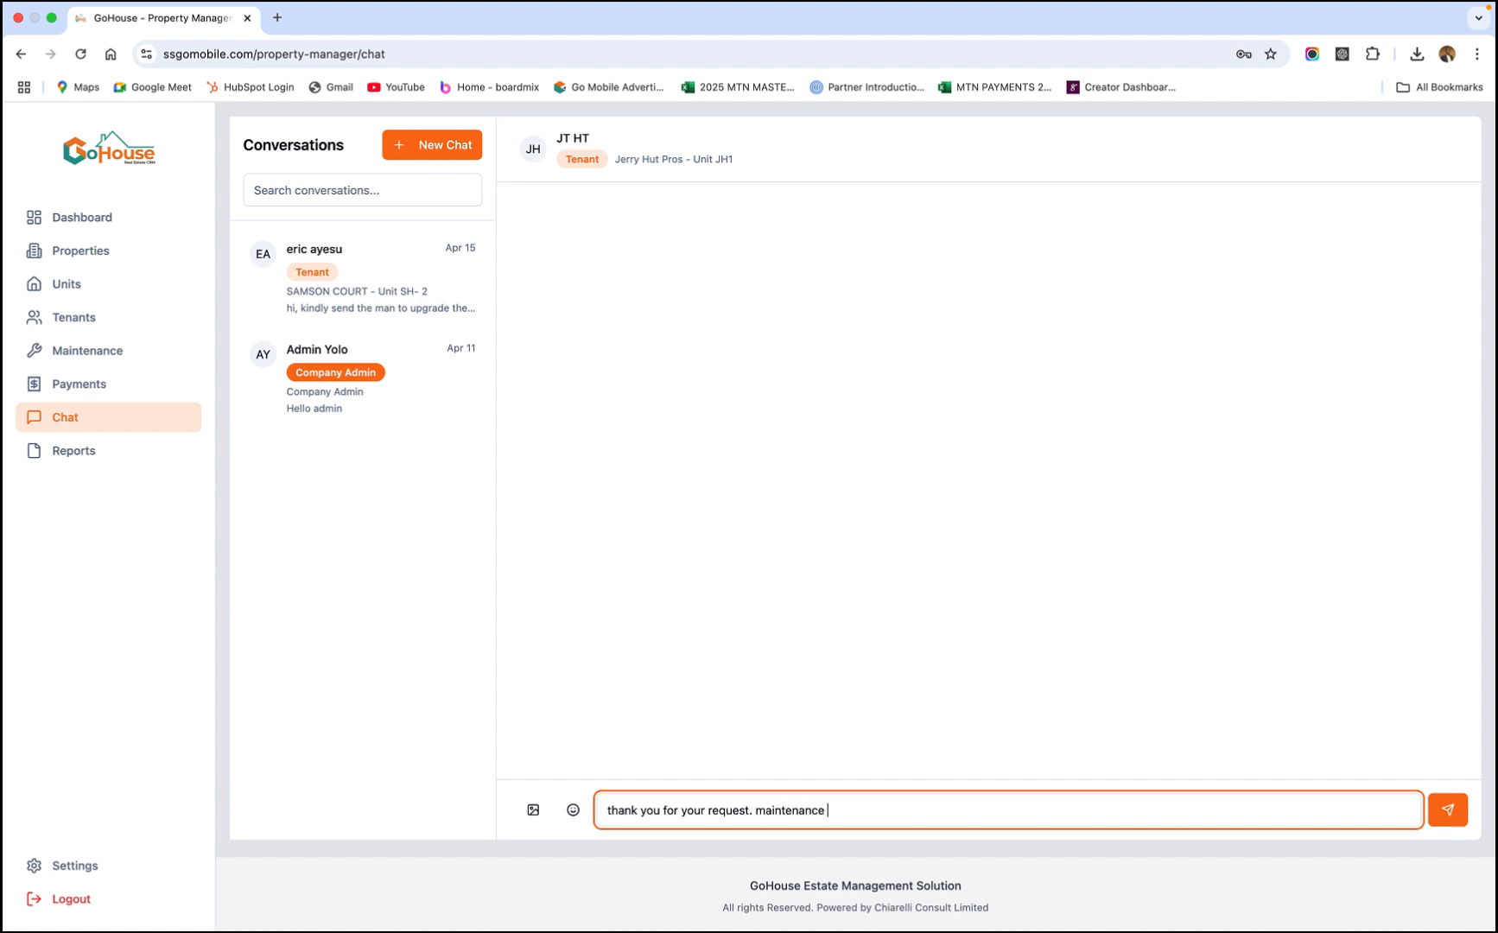
{"action": "type", "text": "will be th"}
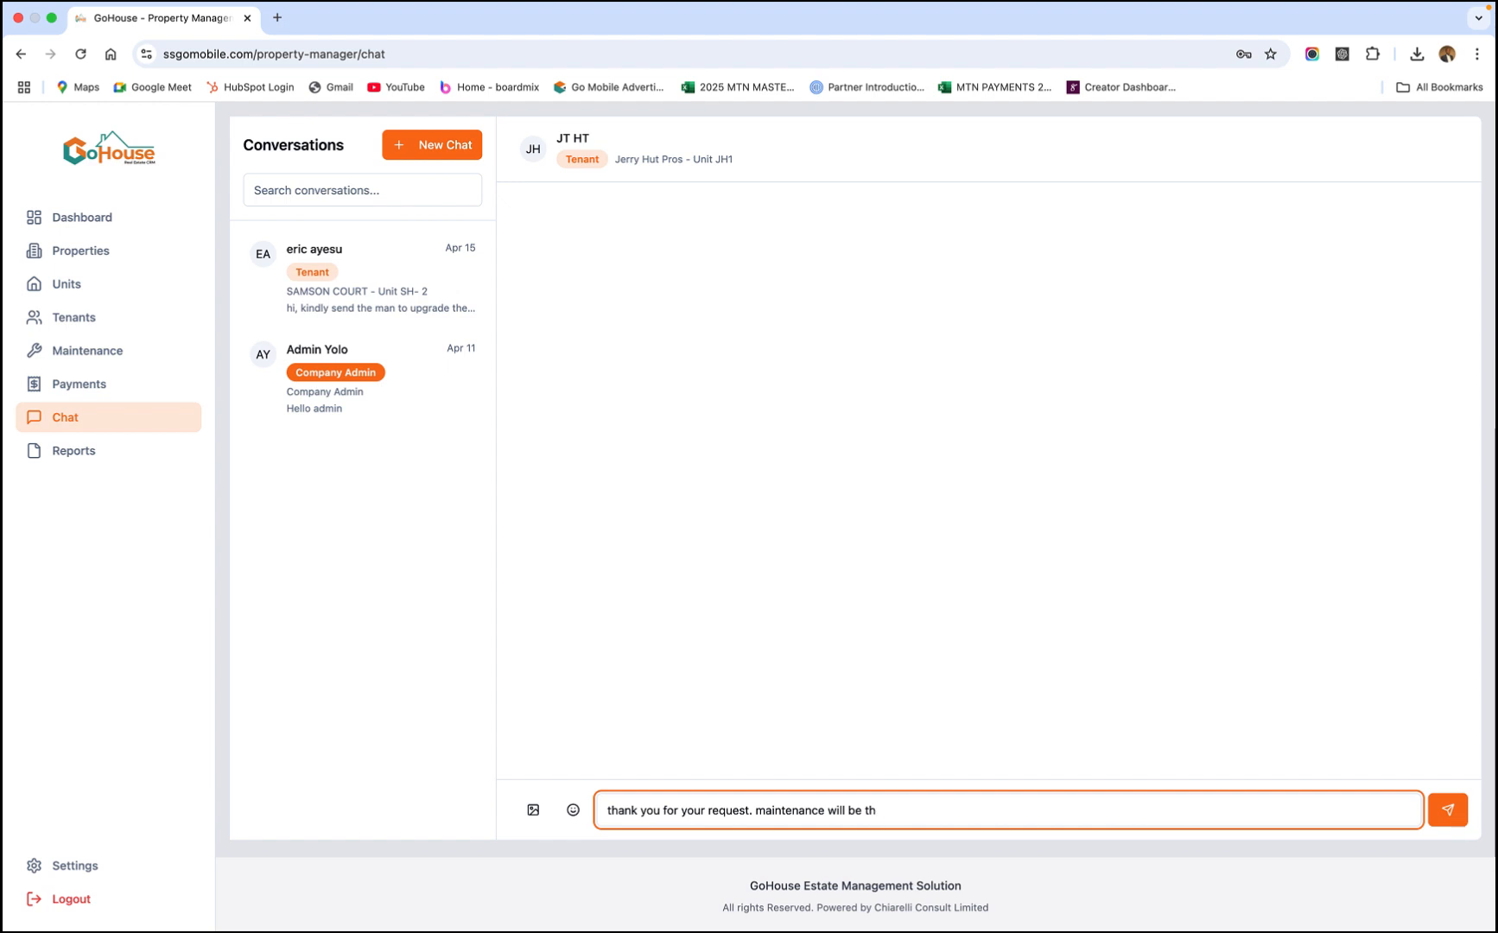
{"action": "type", "text": "inere this morning to"}
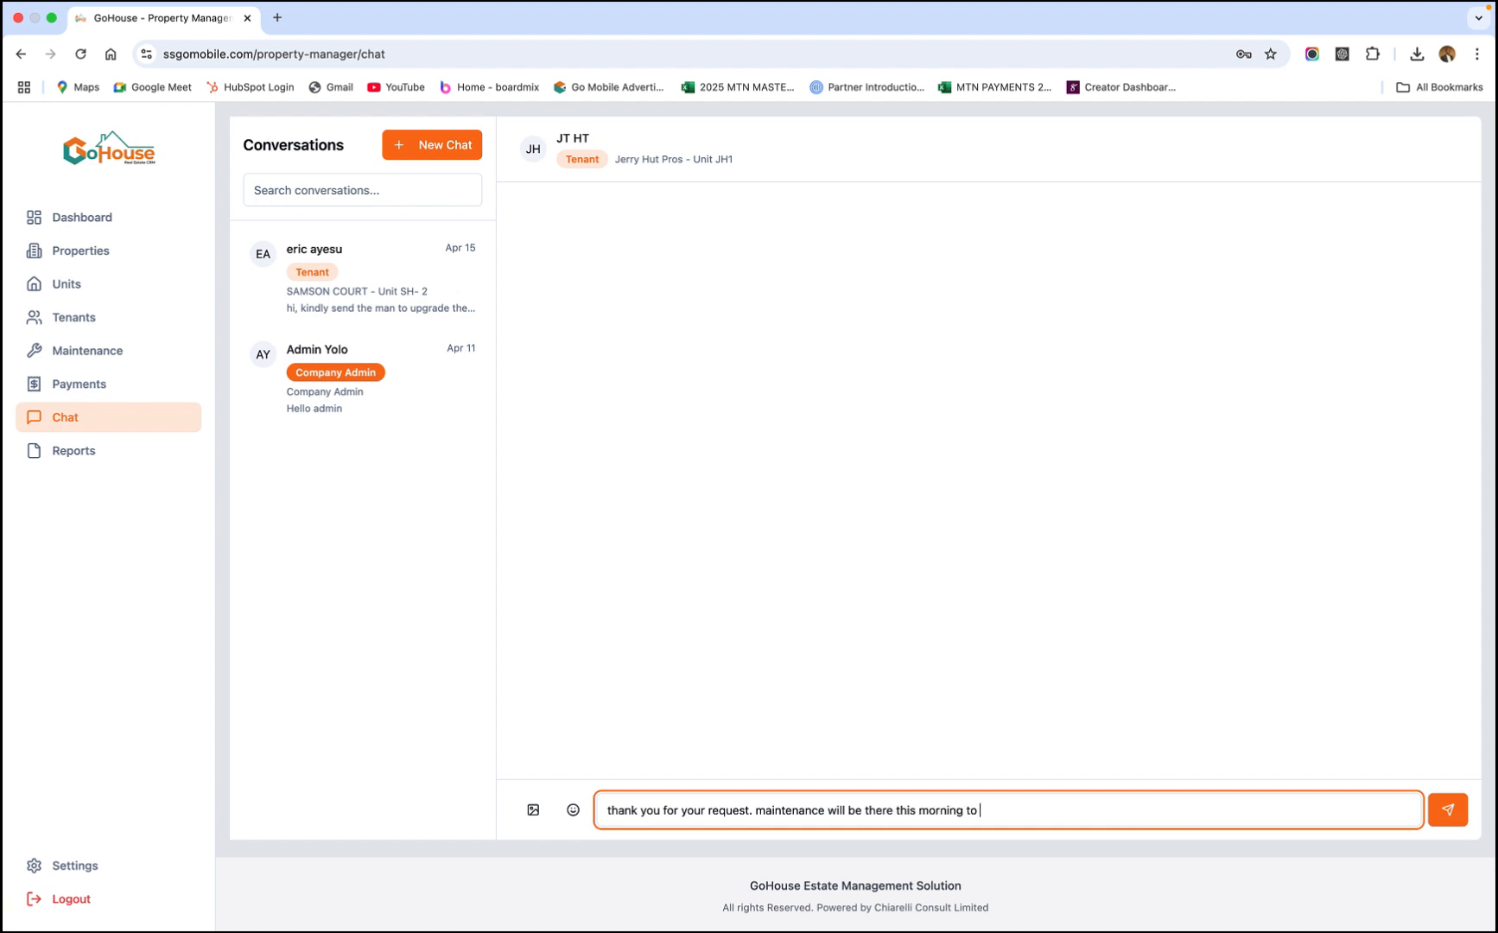
{"action": "type", "text": " fix the issue"}
{"action": "key", "text": "Return"}
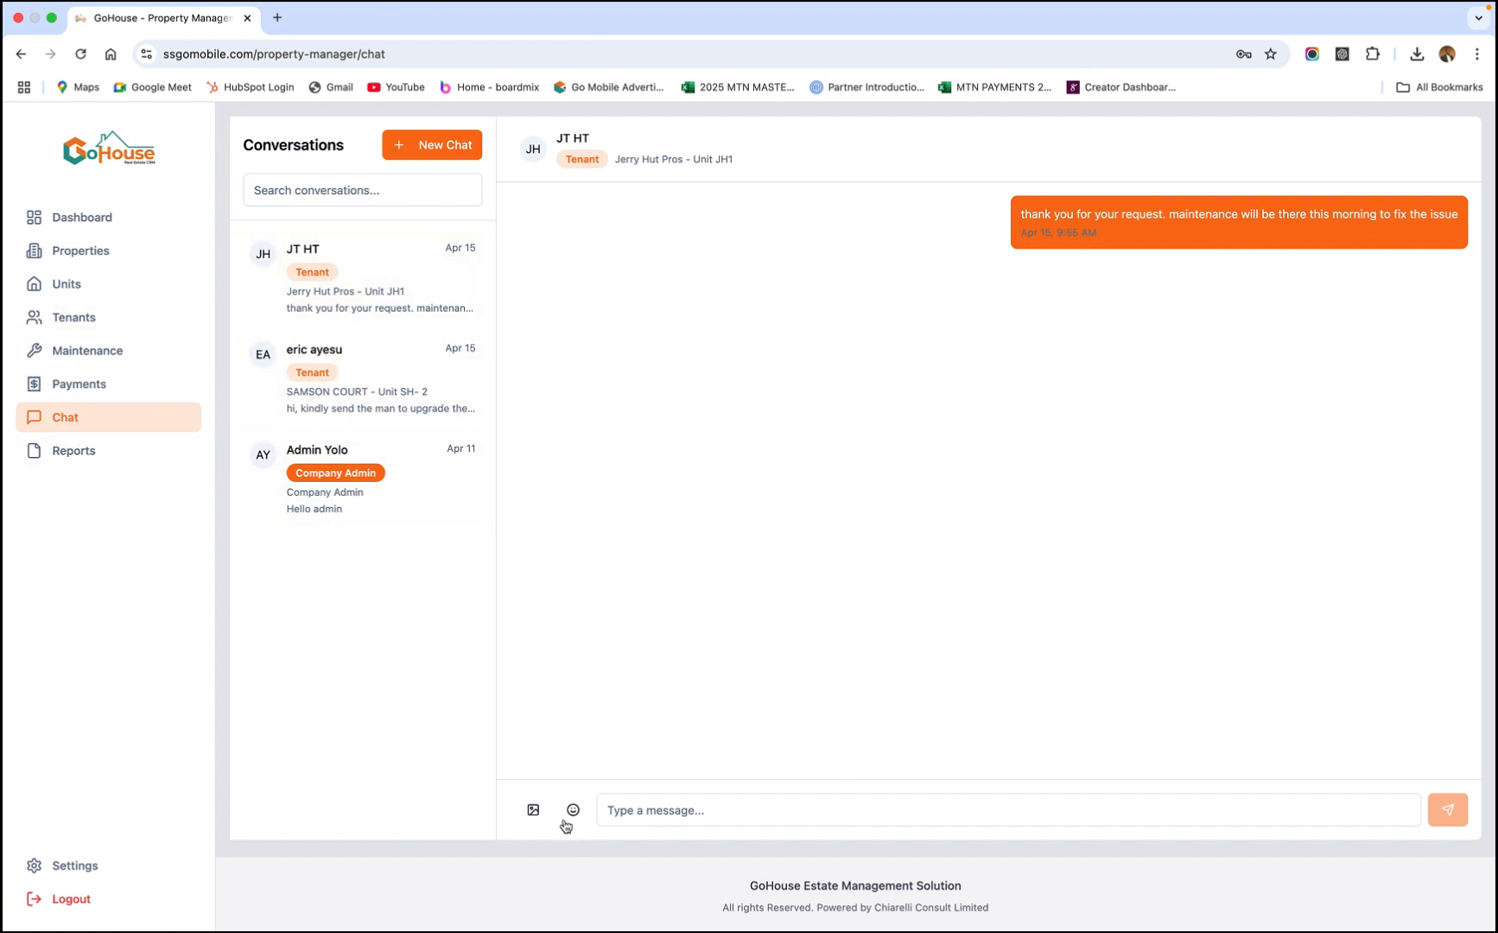
{"action": "left_click", "coordinate": [533, 810]}
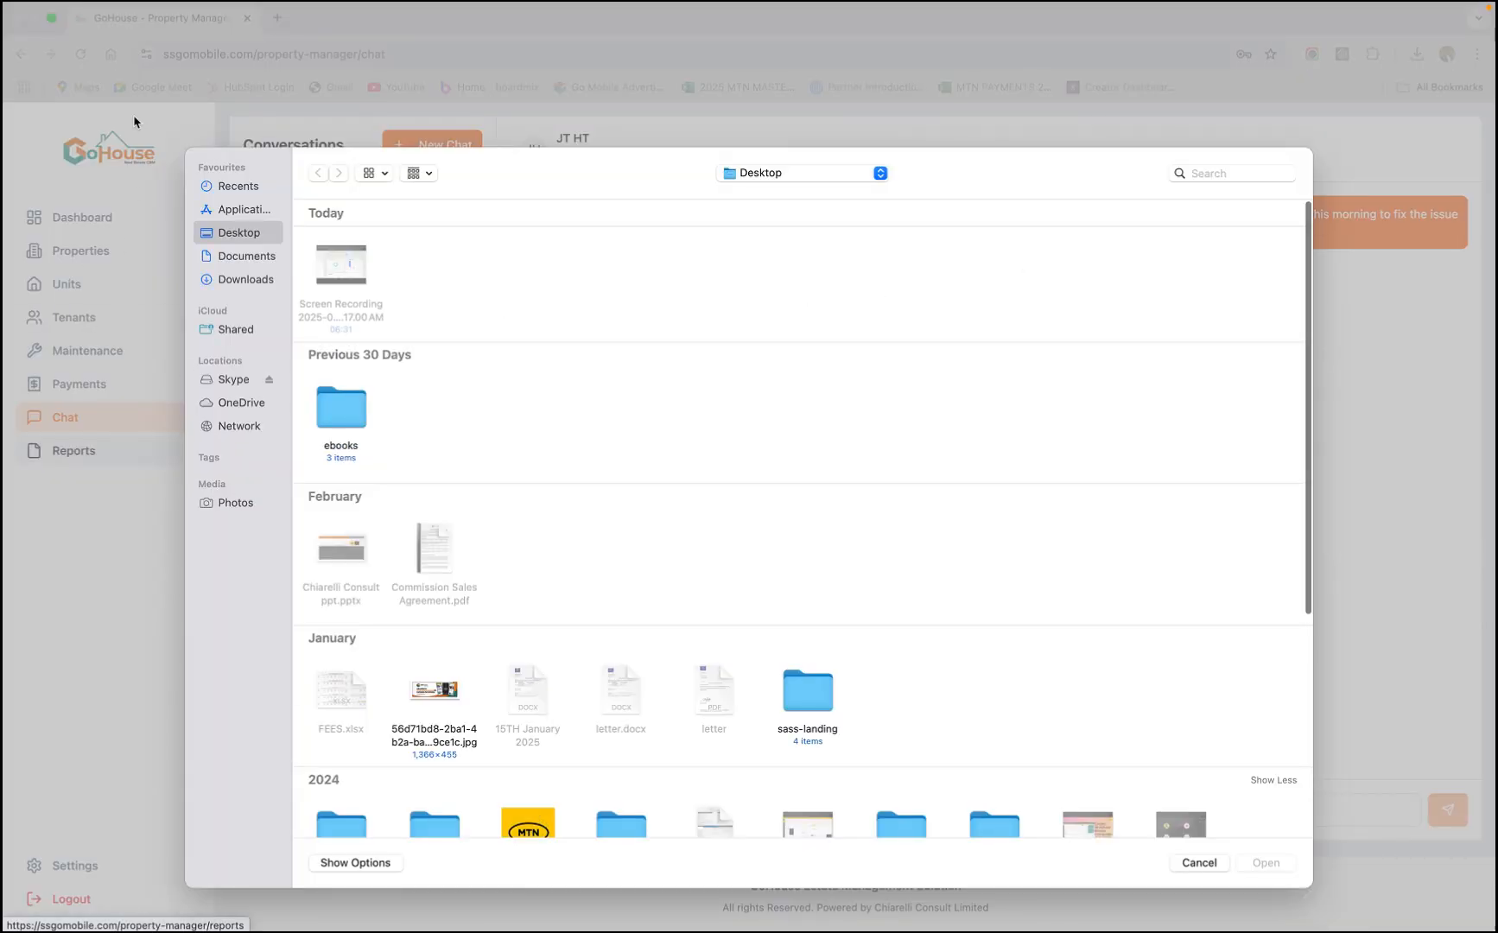
{"action": "left_click", "coordinate": [1199, 862]}
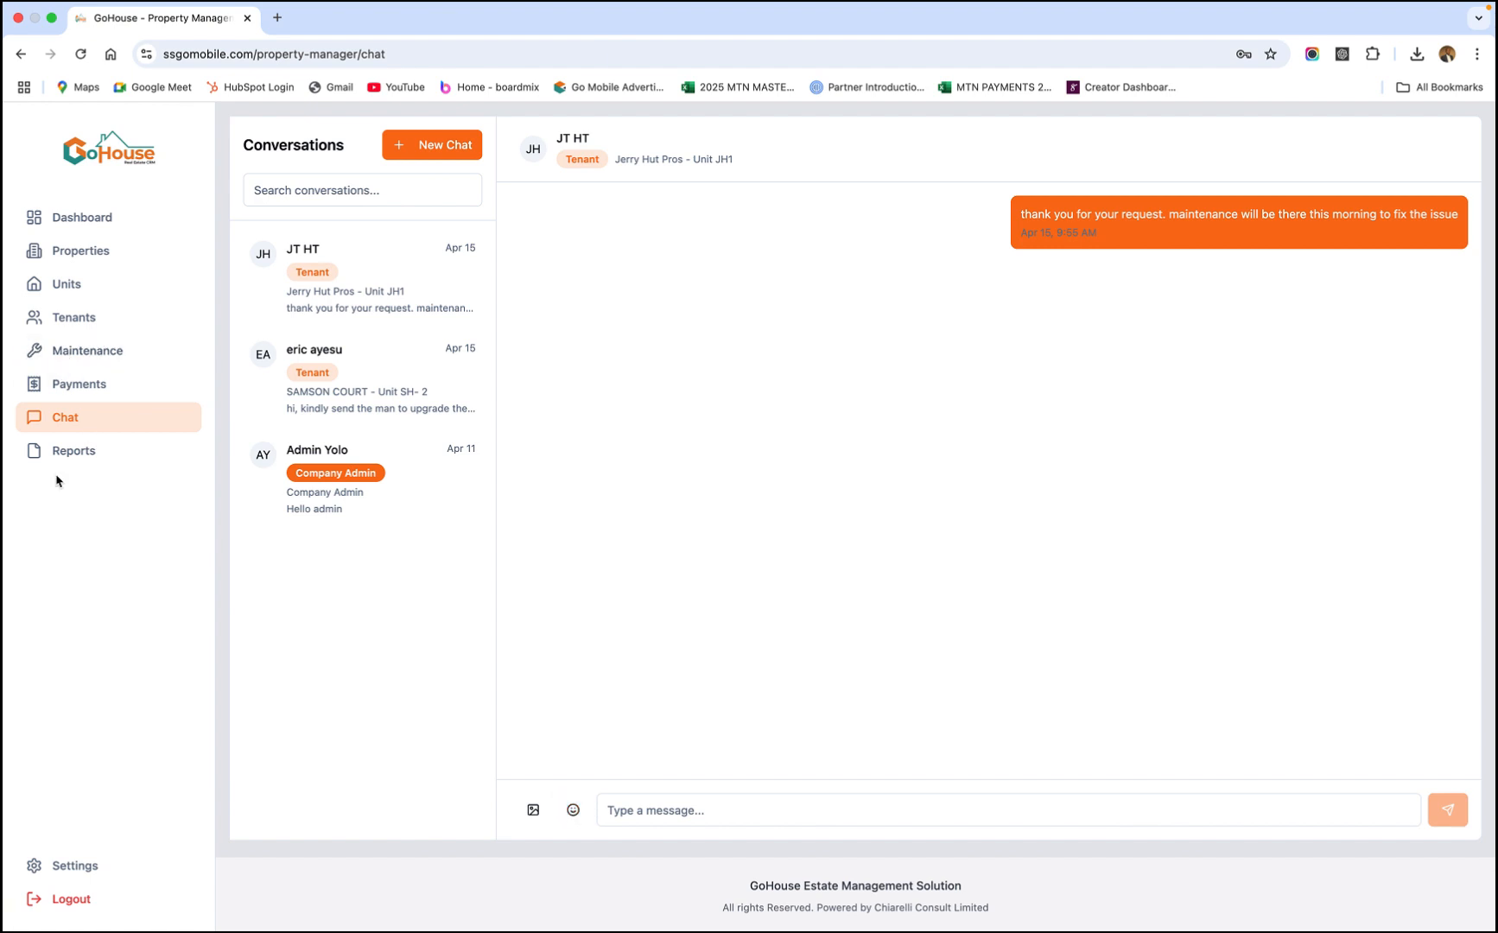
Review the account settings, covering the profile information and its edit form, the security settings and the notification preferences.
{"action": "left_click", "coordinate": [48, 873]}
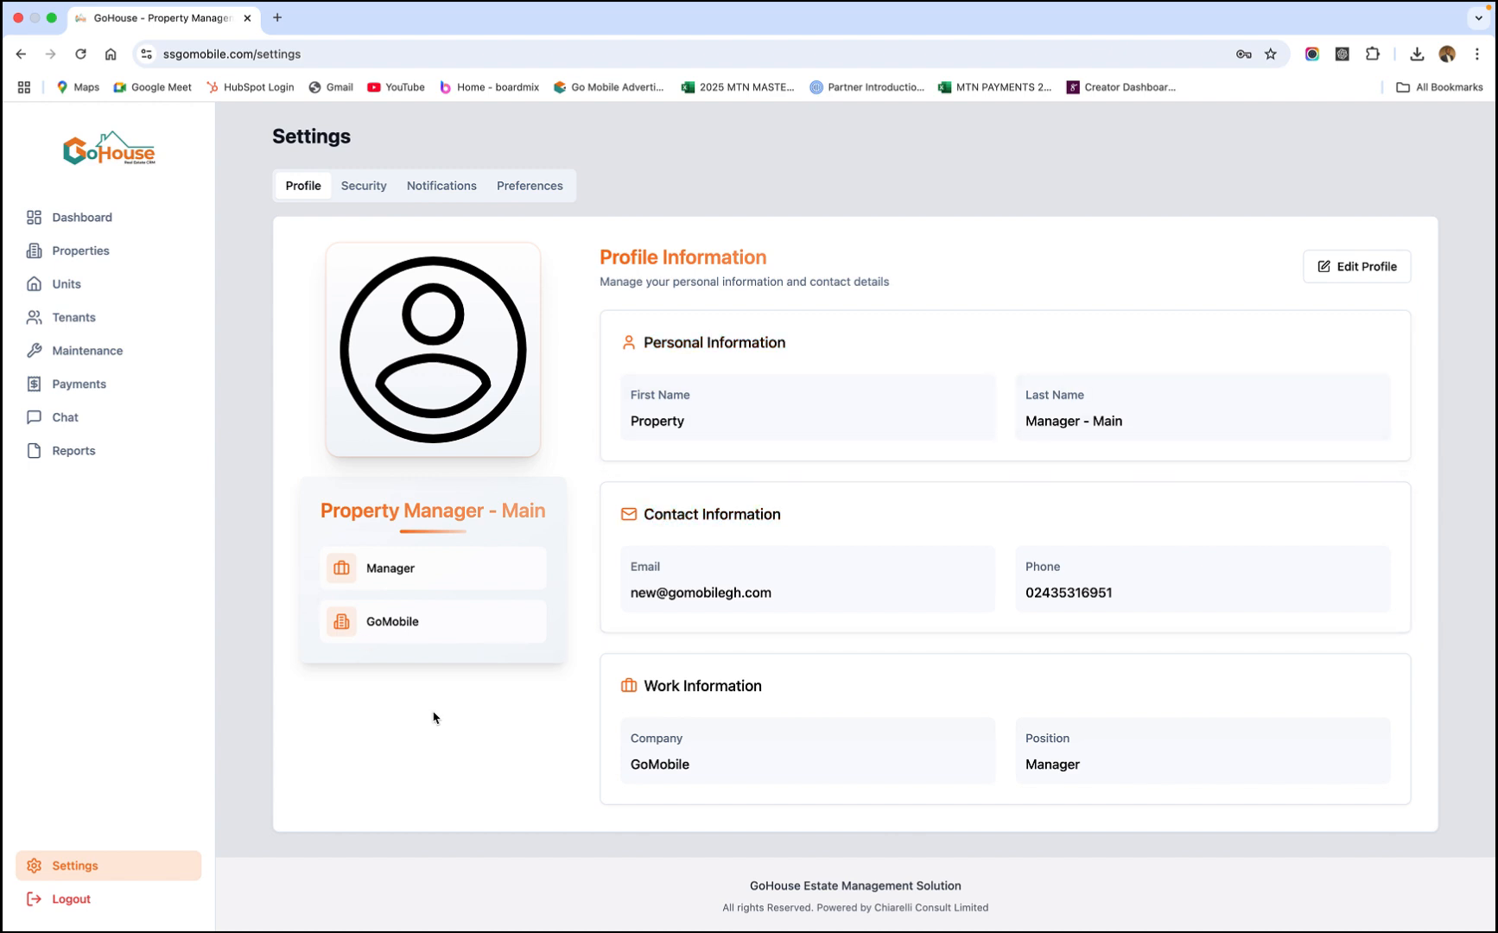
{"action": "left_click", "coordinate": [1372, 268]}
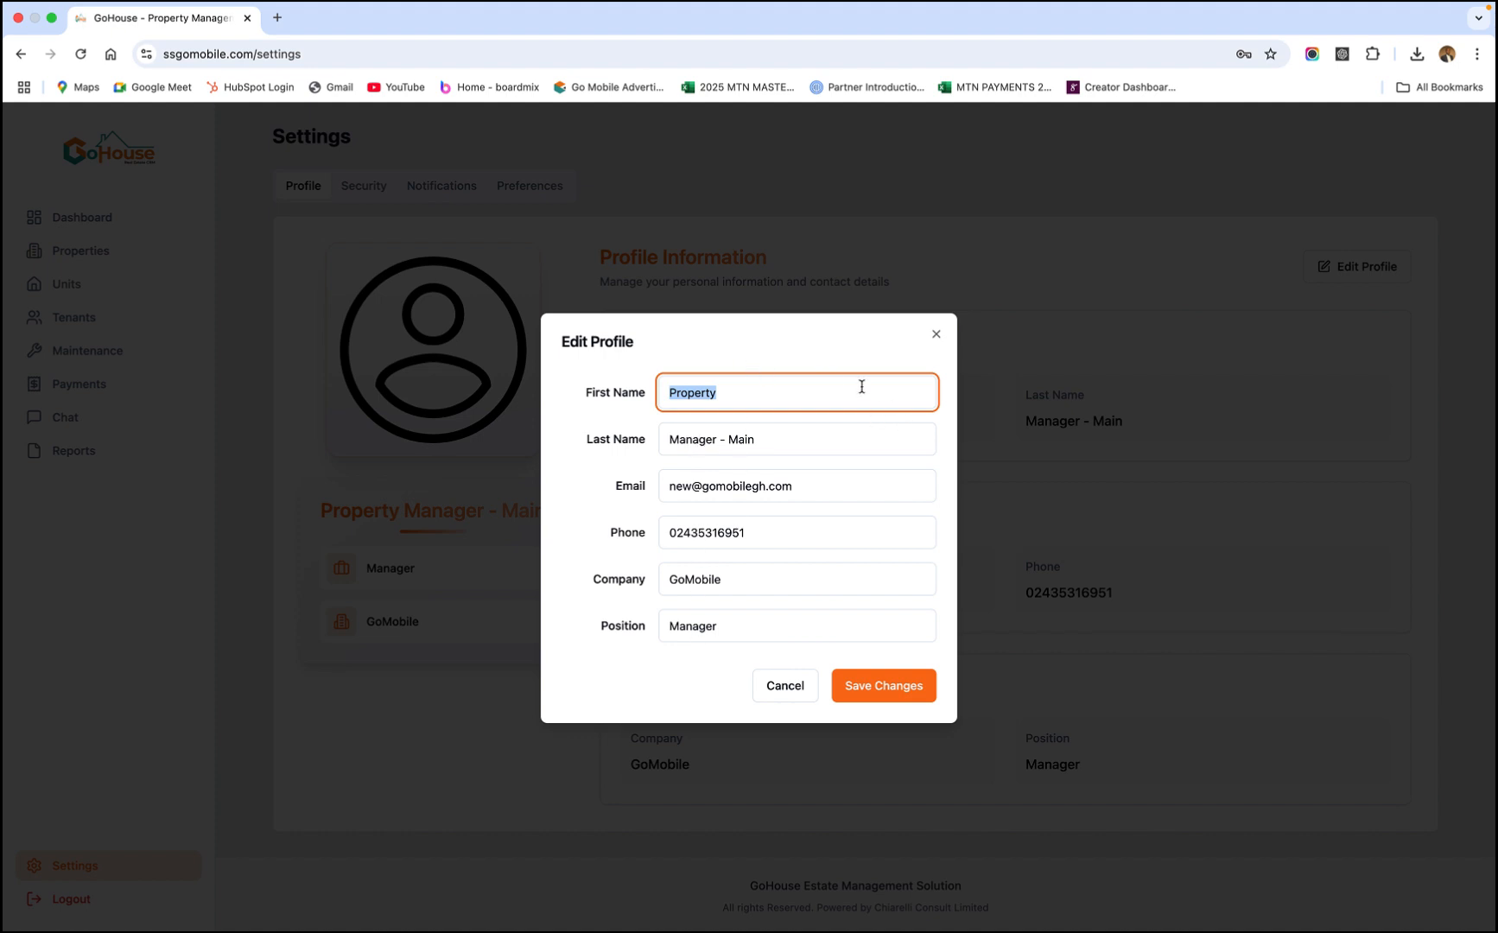
{"action": "left_click", "coordinate": [935, 334]}
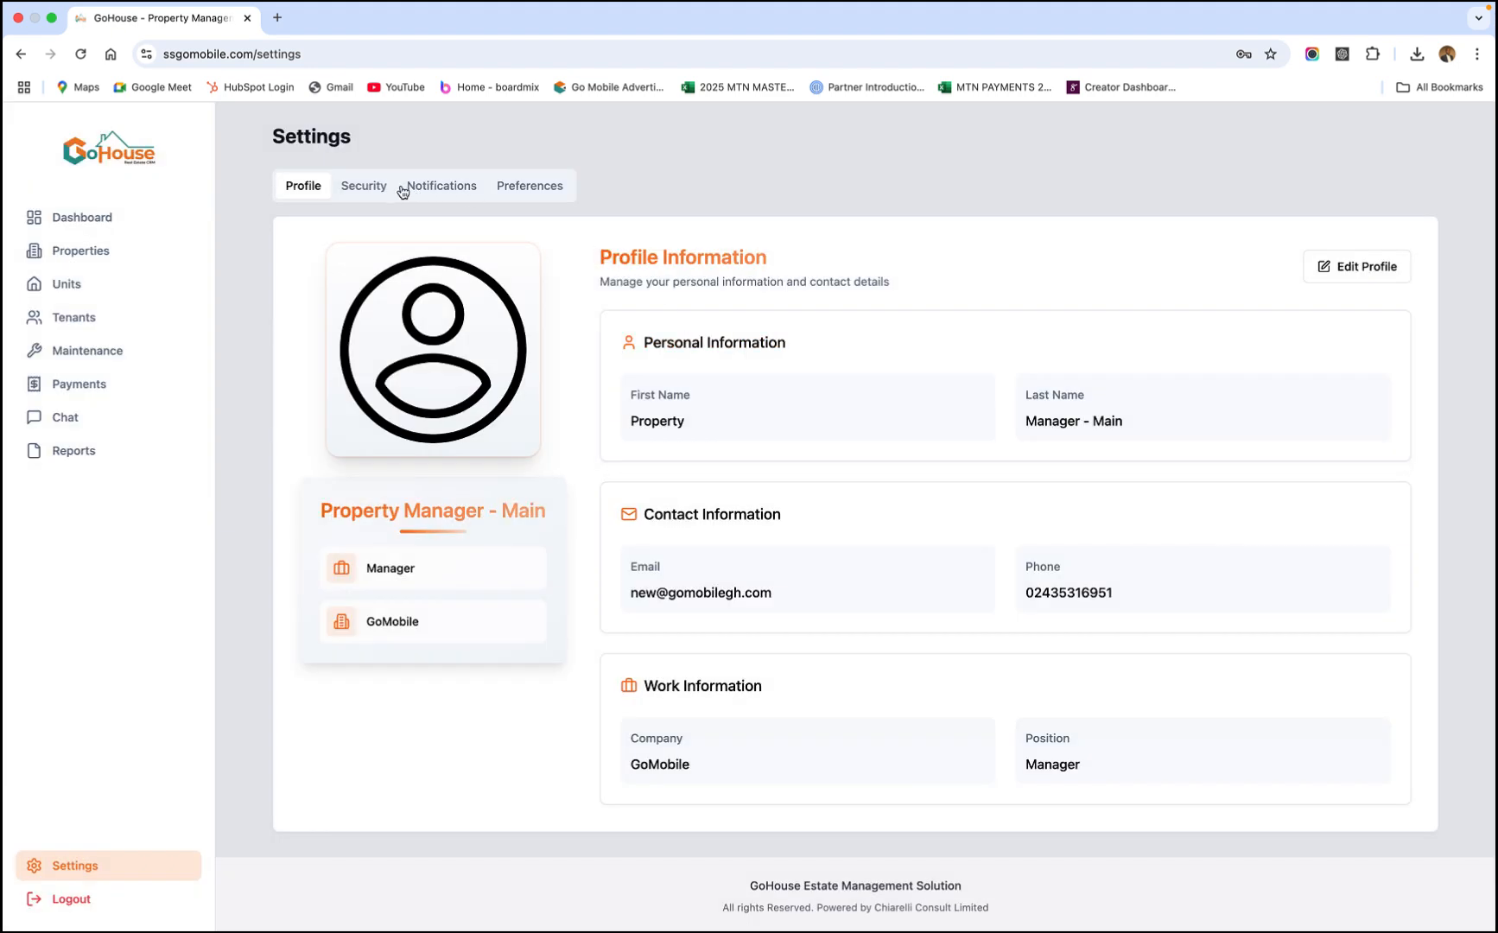
{"action": "left_click", "coordinate": [373, 185]}
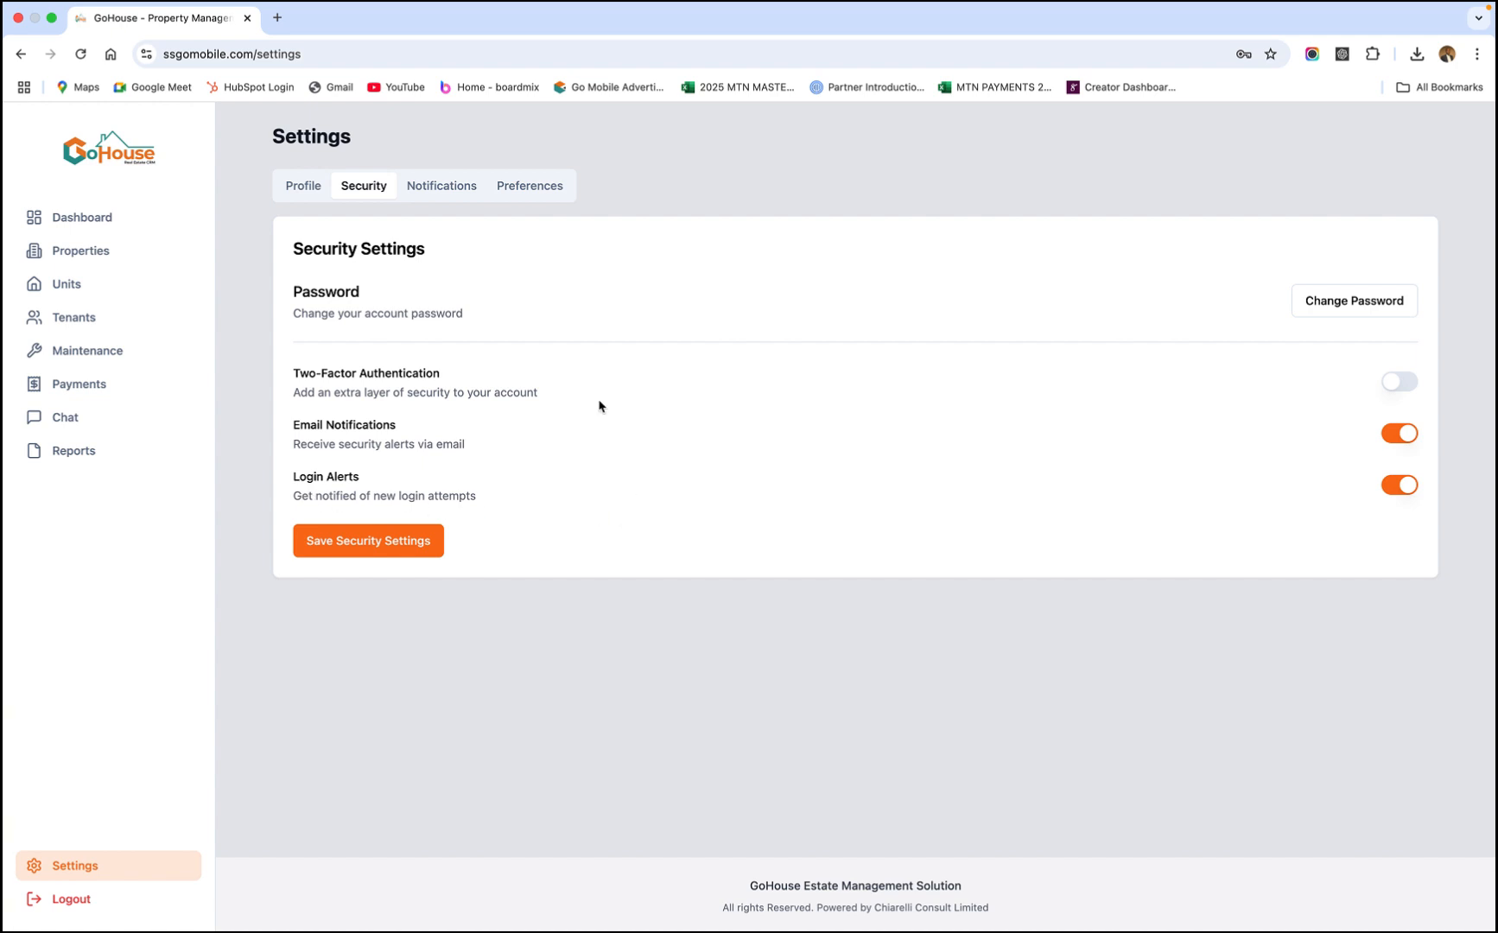
{"action": "left_click", "coordinate": [444, 190]}
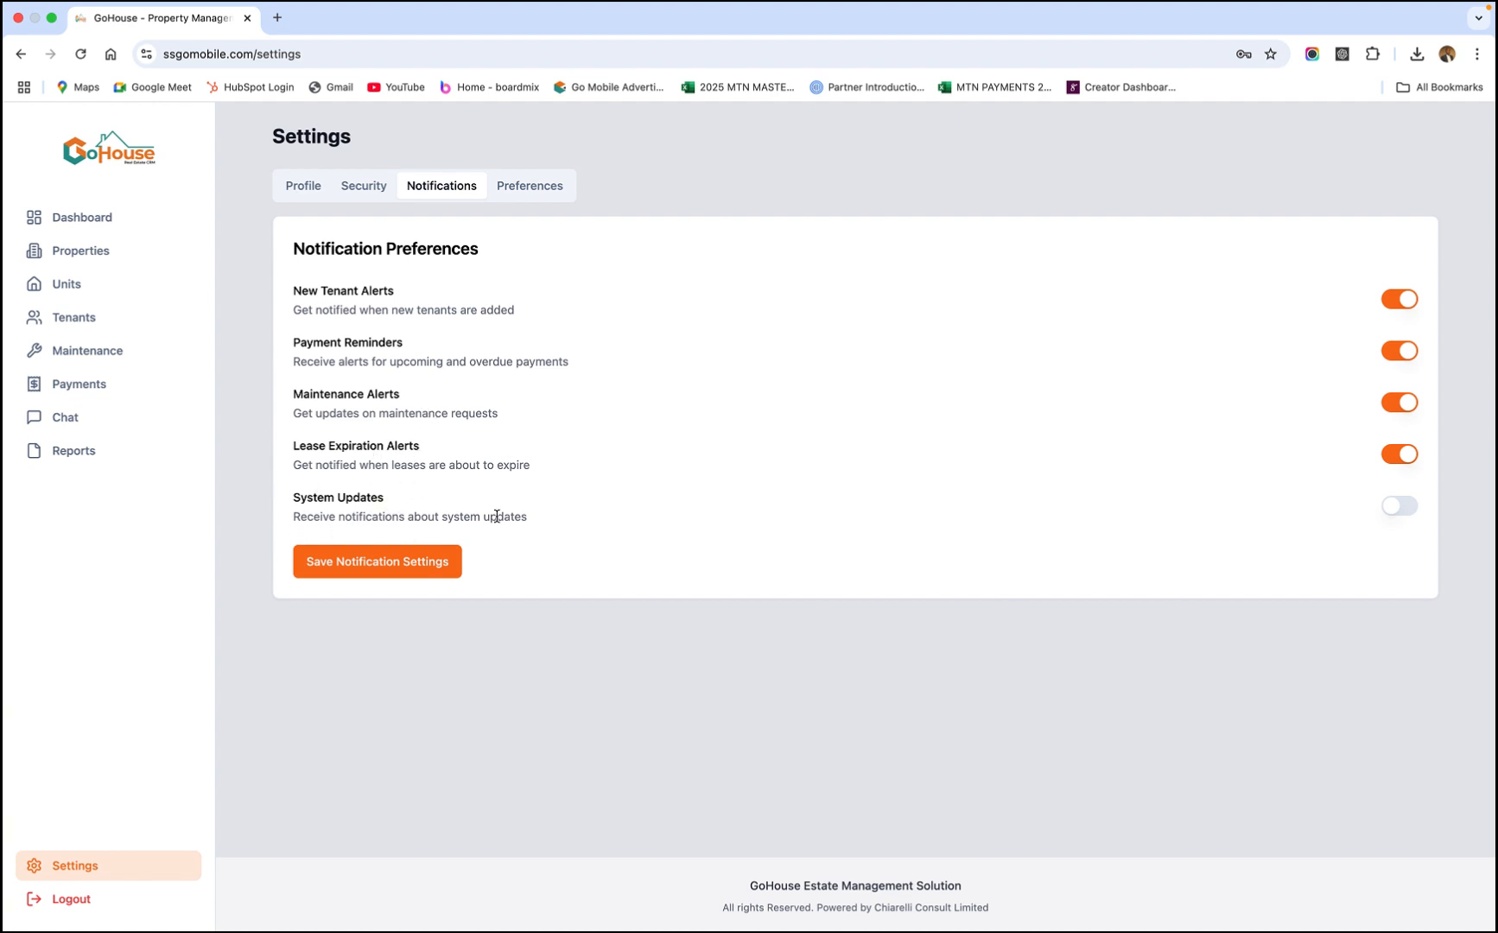
Set the date format to DD/MM/YYYY in the system preferences, keeping English, USD ($) and UTC.
{"action": "left_click", "coordinate": [545, 191]}
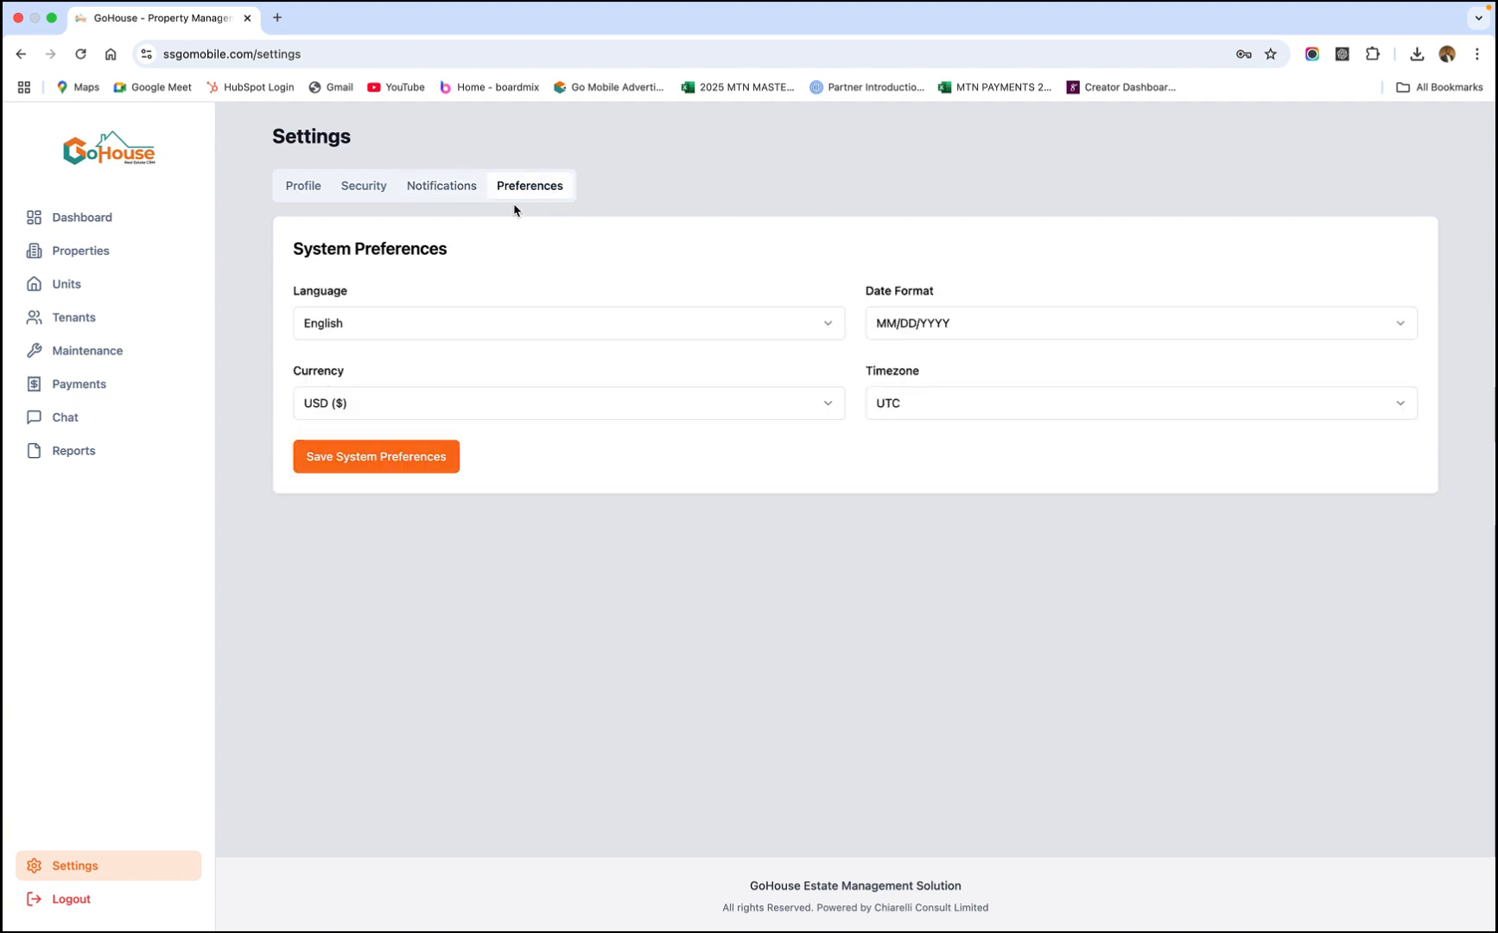
{"action": "left_click", "coordinate": [779, 328]}
{"action": "left_click", "coordinate": [779, 328]}
{"action": "left_click", "coordinate": [1067, 327]}
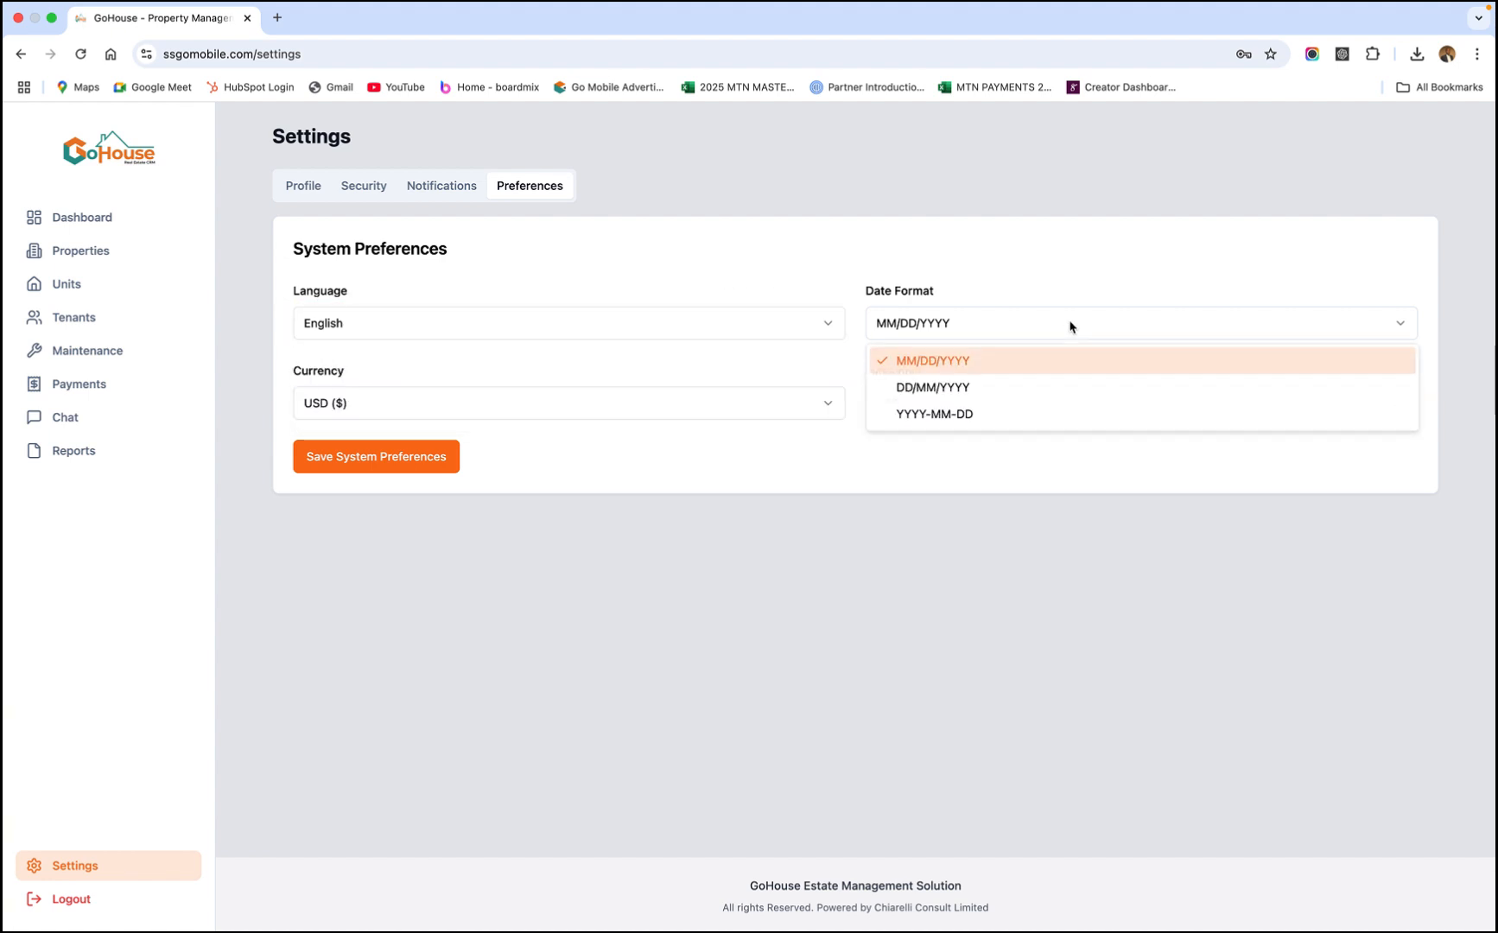
{"action": "left_click", "coordinate": [979, 391]}
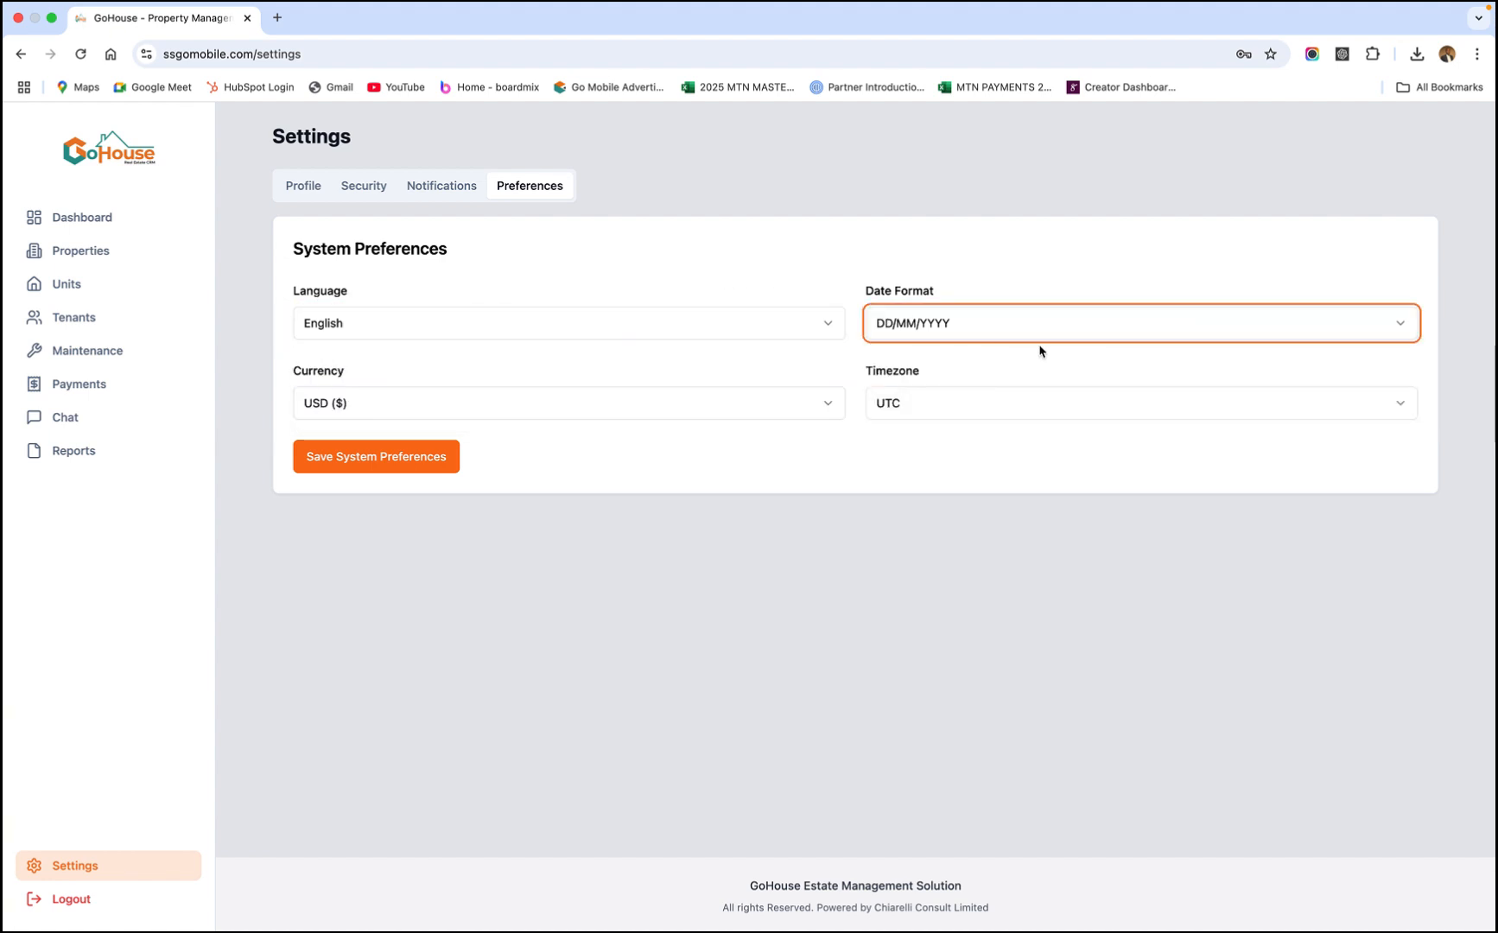
{"action": "left_click", "coordinate": [671, 413]}
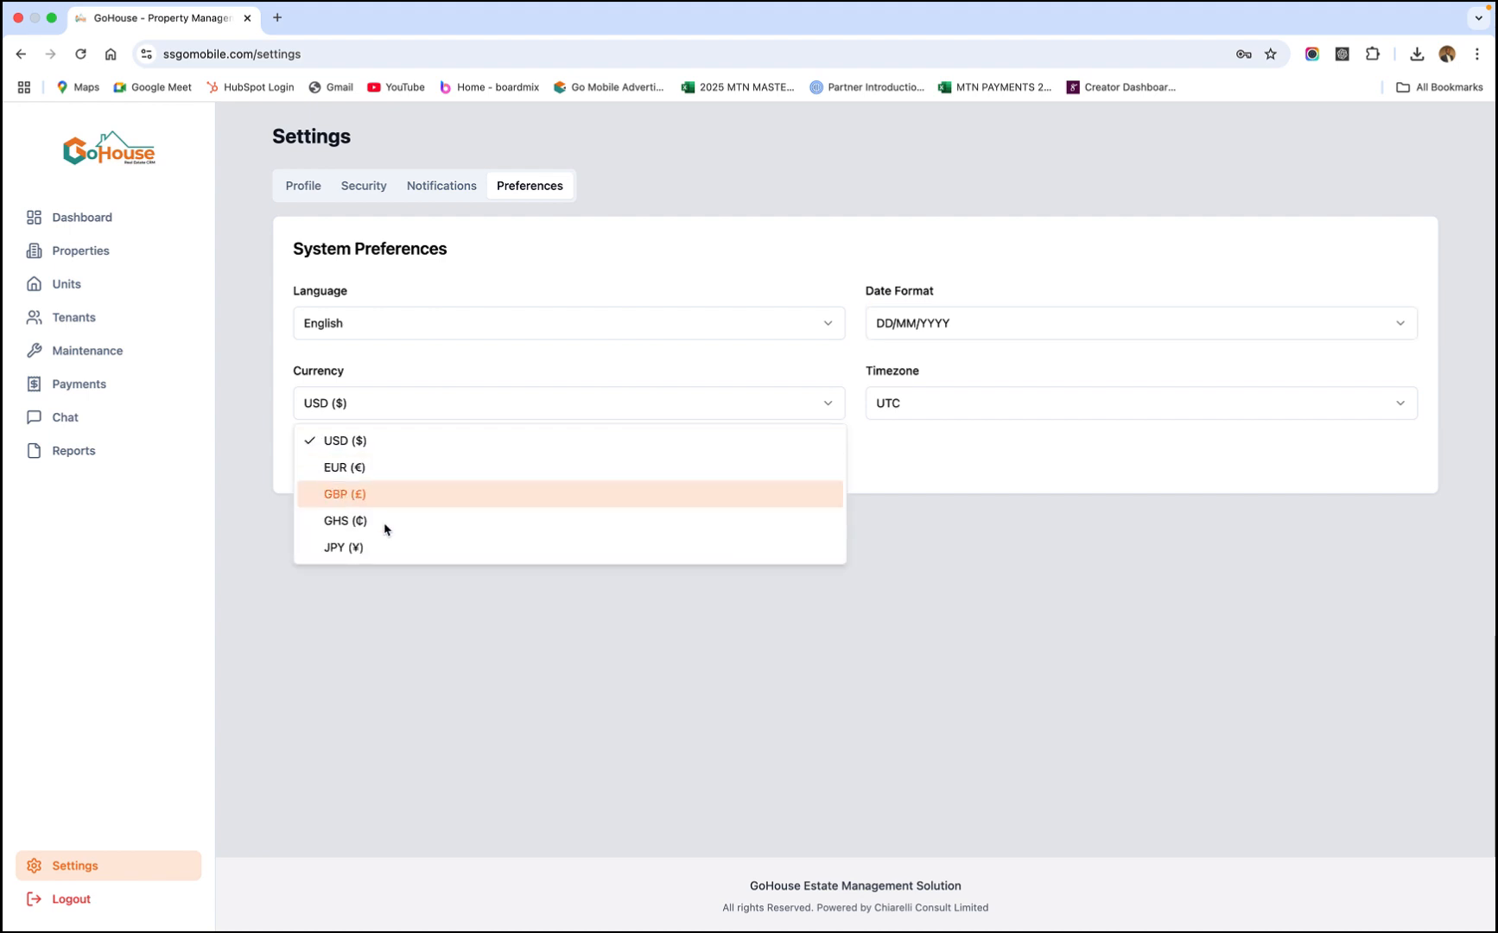
{"action": "left_click", "coordinate": [1050, 479]}
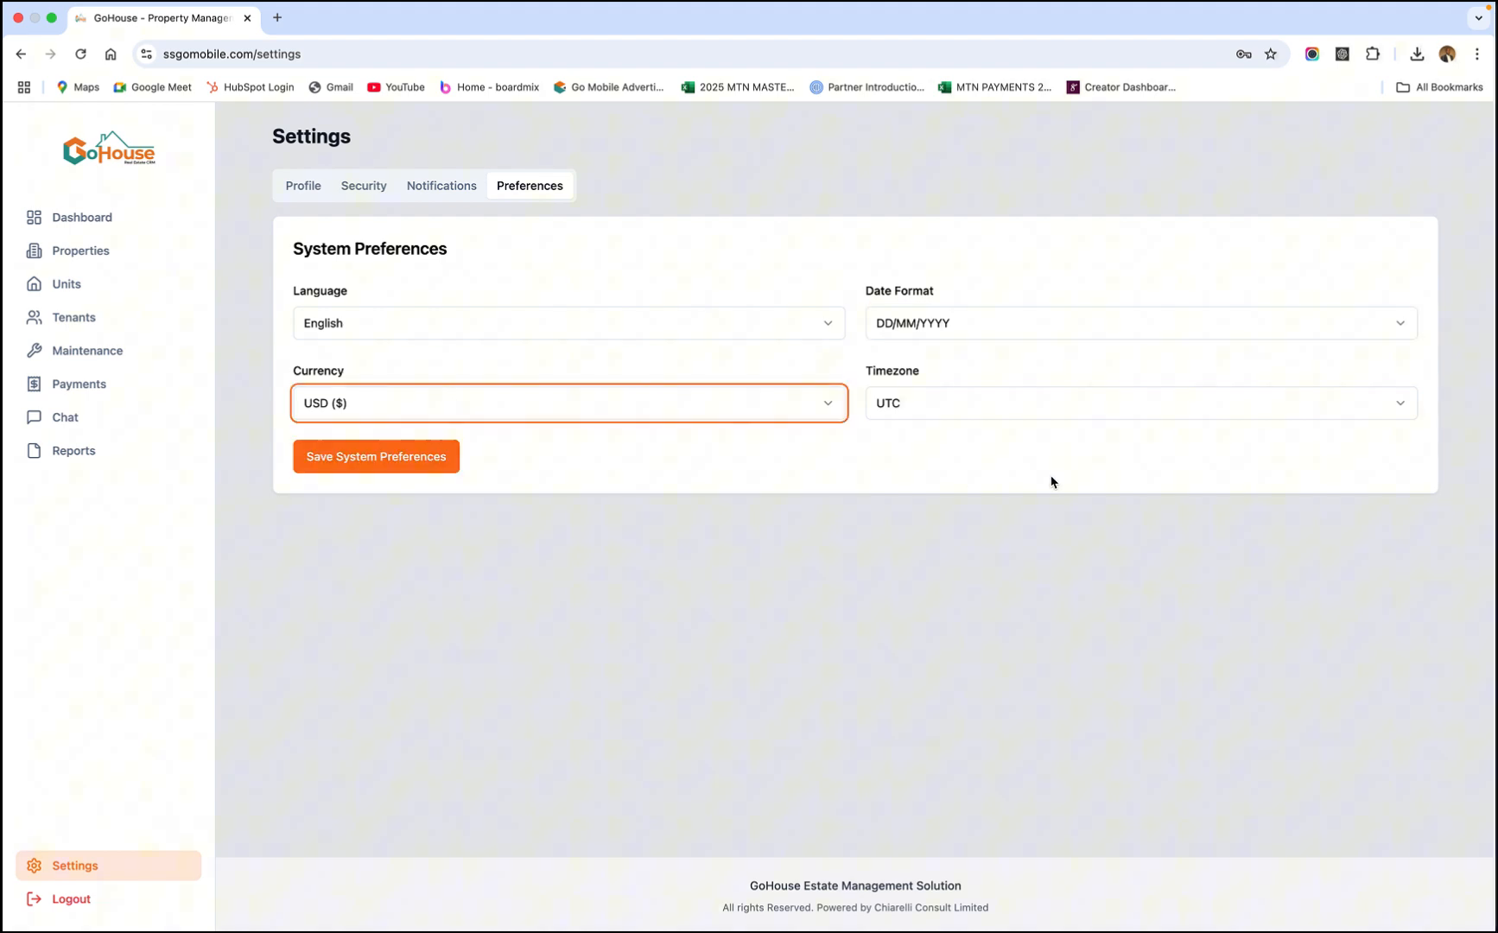
{"action": "left_click", "coordinate": [1103, 408]}
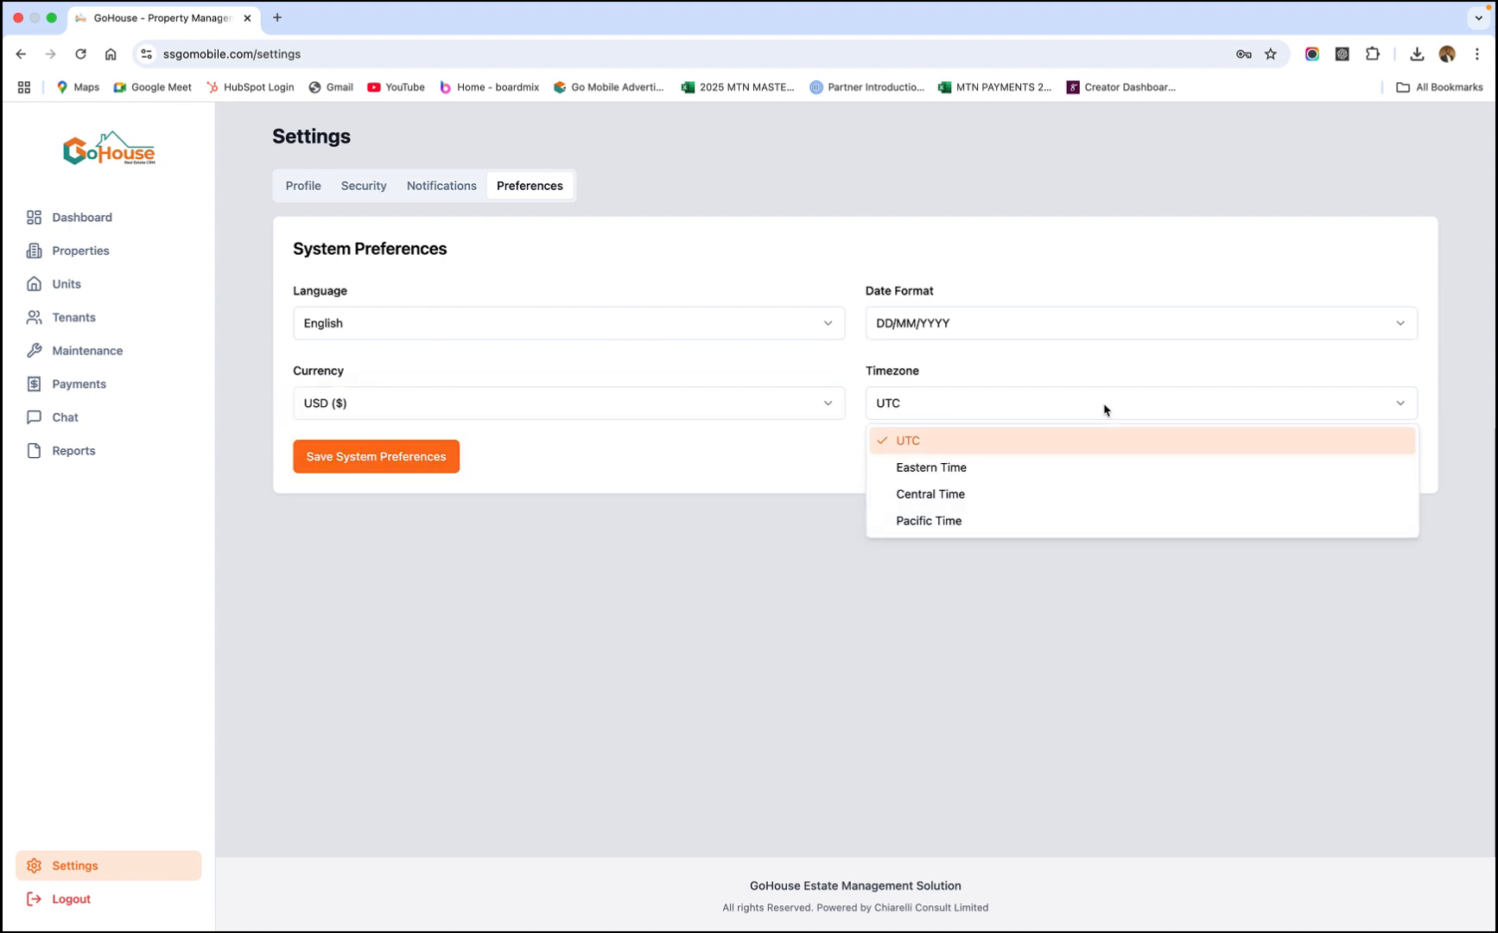
{"action": "left_click", "coordinate": [971, 432]}
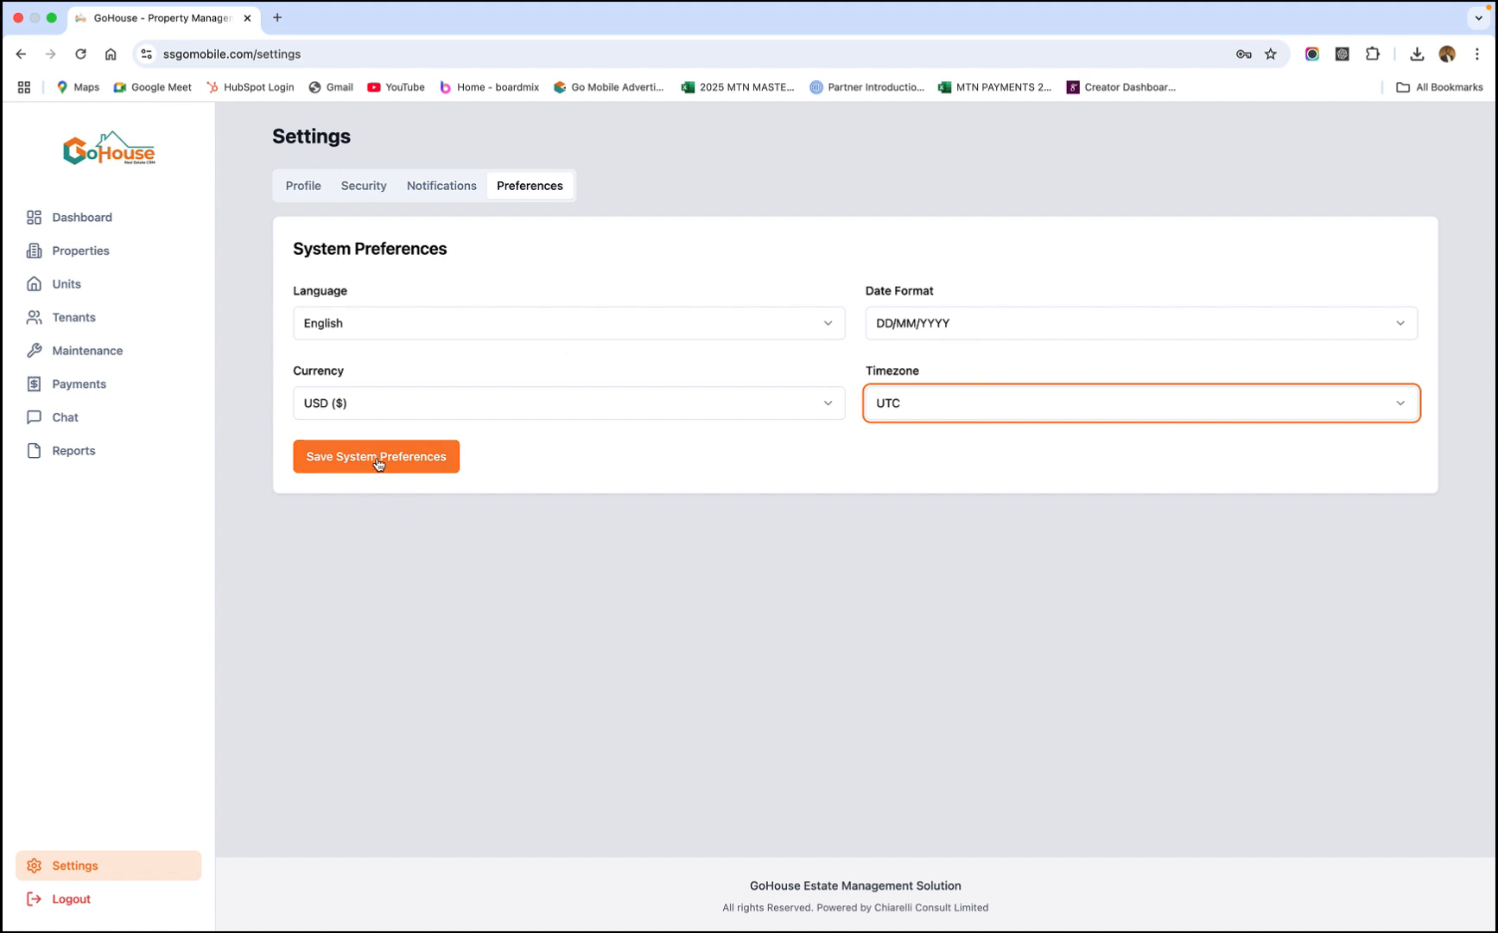
Return to the dashboard, look over its occupancy, maintenance and payment overviews, and log out of the account.
{"action": "left_click", "coordinate": [70, 224]}
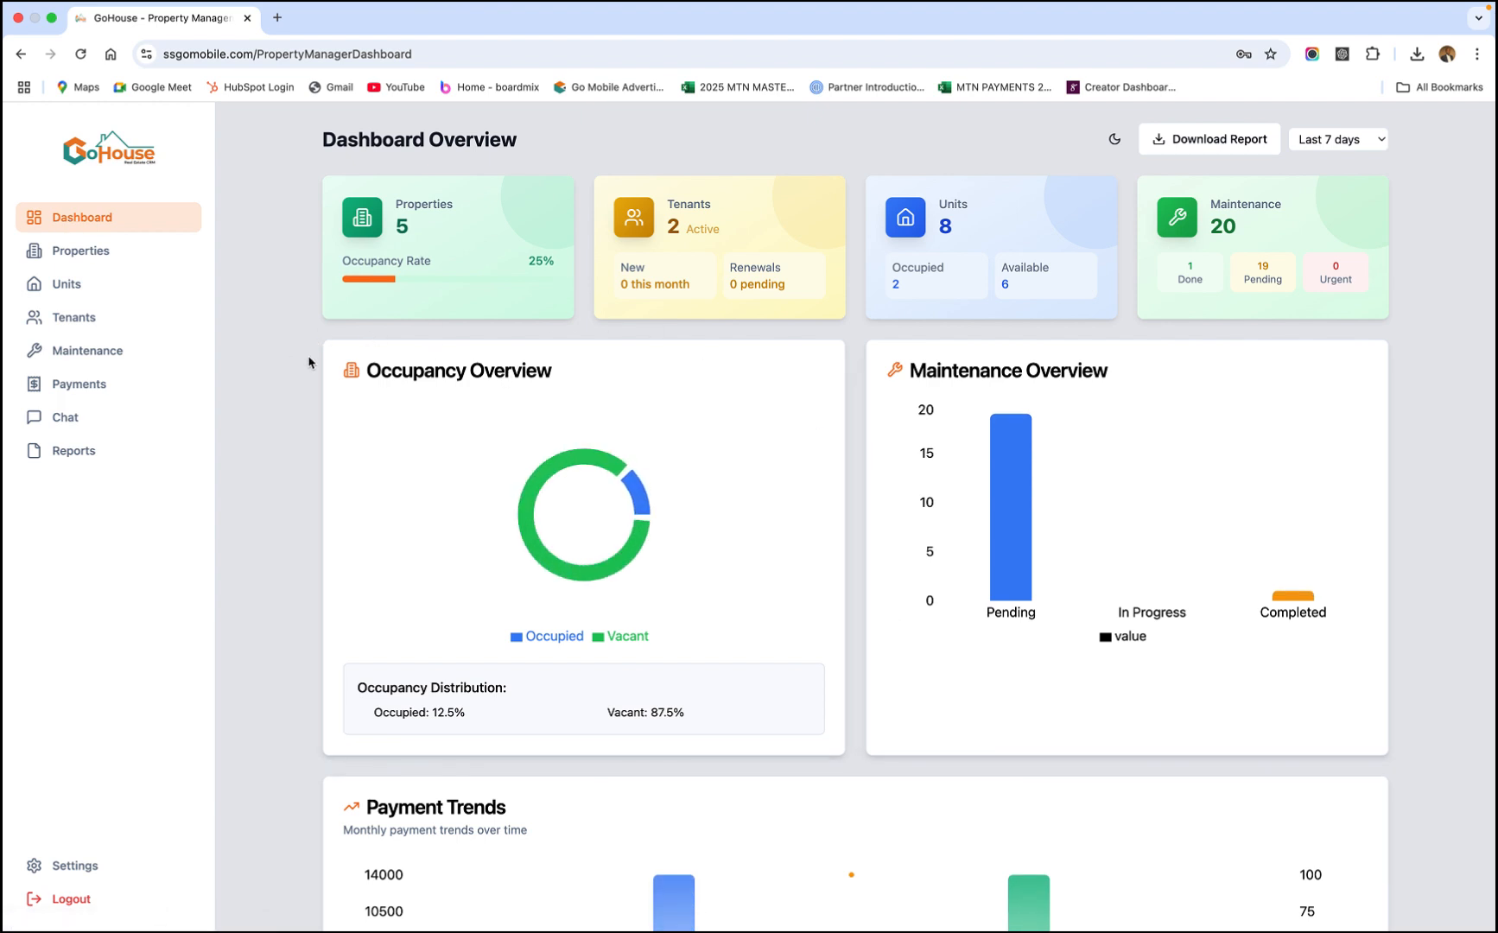
{"action": "mouse_move", "coordinate": [1281, 407]}
{"action": "scroll", "coordinate": [1309, 432], "scroll_direction": "down", "scroll_amount": 2}
{"action": "scroll", "coordinate": [1308, 432], "scroll_direction": "down", "scroll_amount": 15}
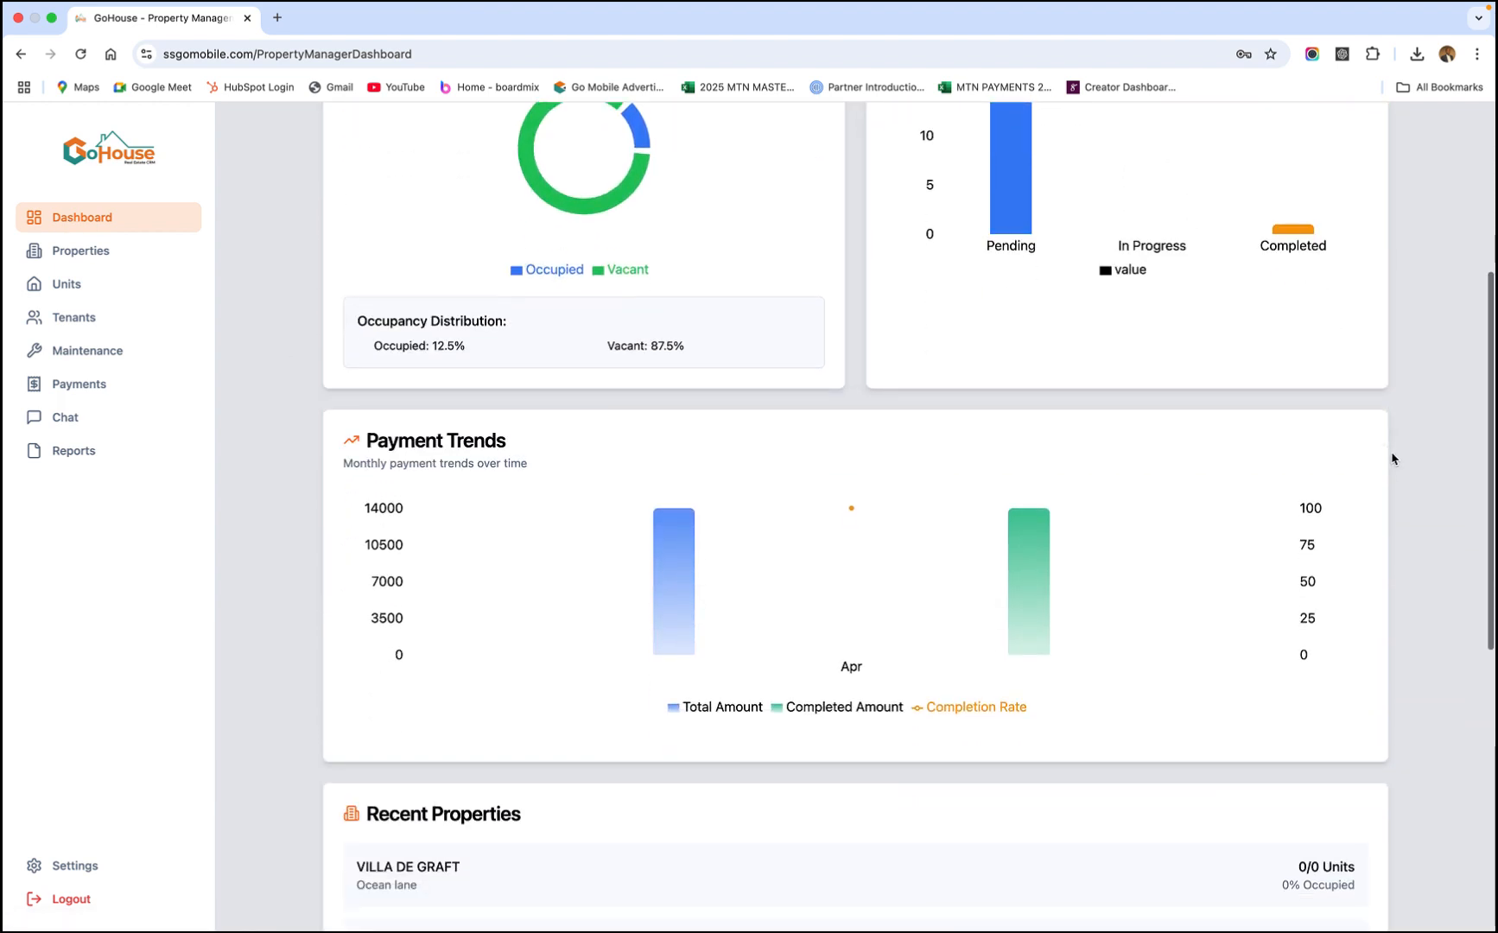
{"action": "scroll", "coordinate": [1390, 462], "scroll_direction": "up", "scroll_amount": 15}
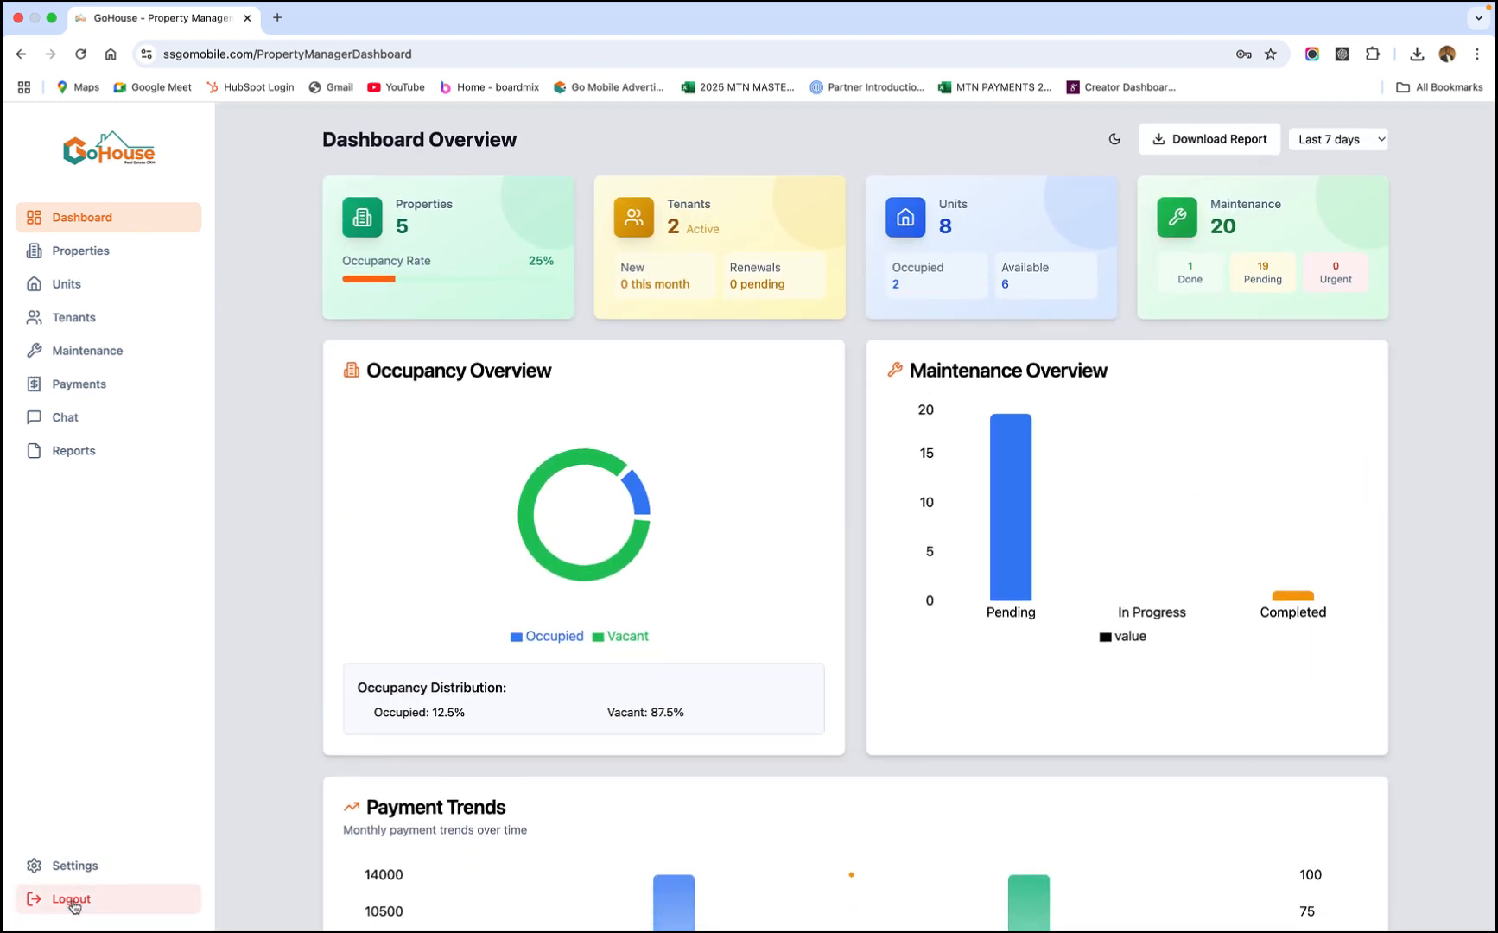
{"action": "left_click", "coordinate": [72, 905]}
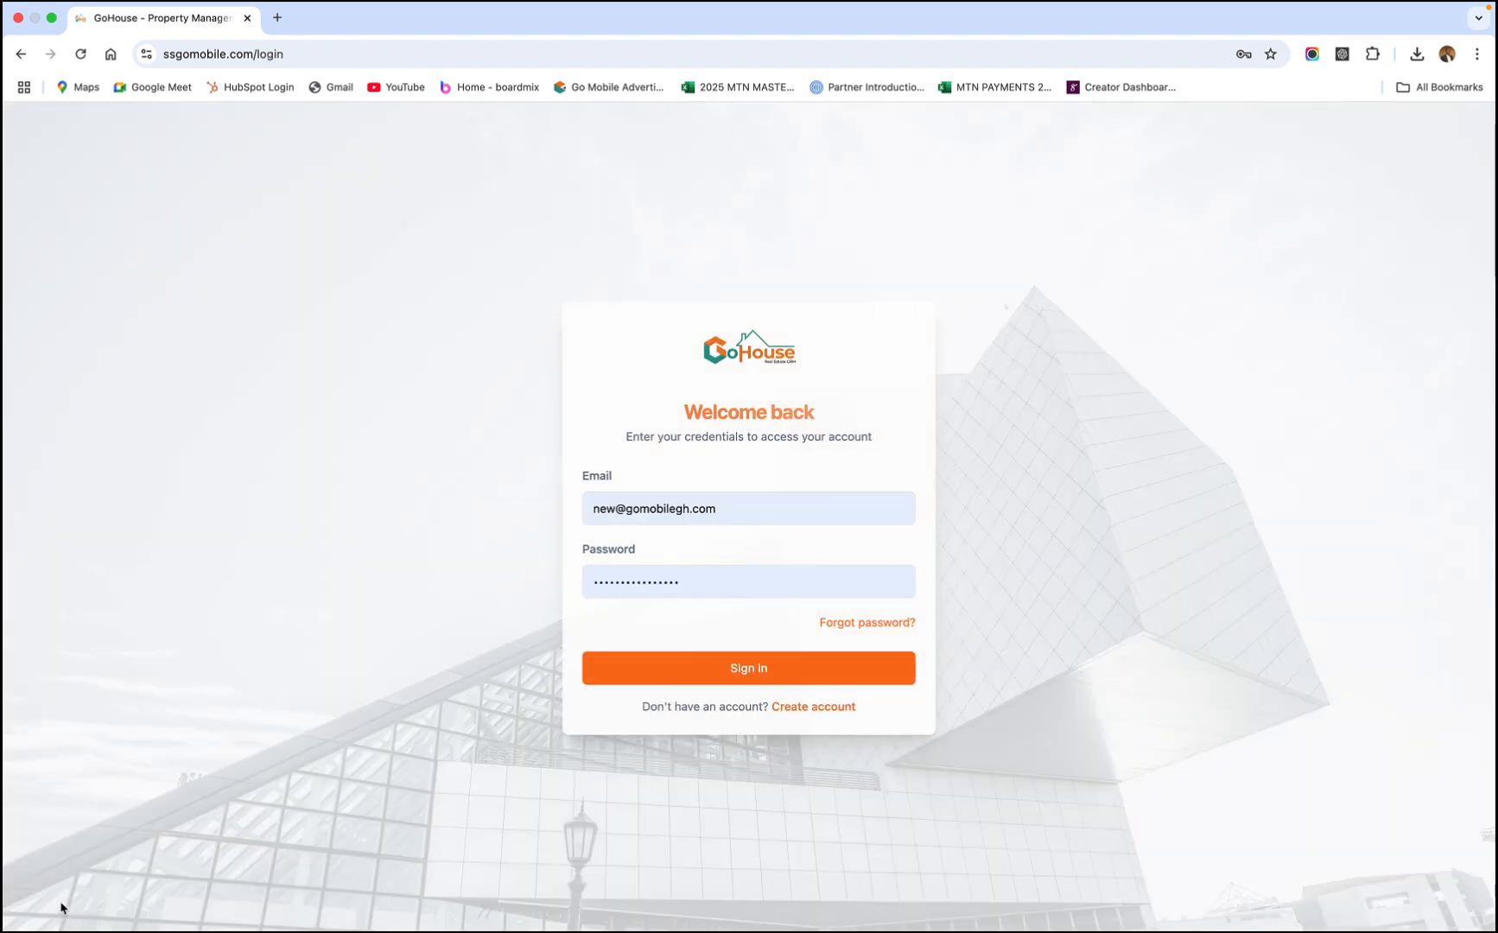